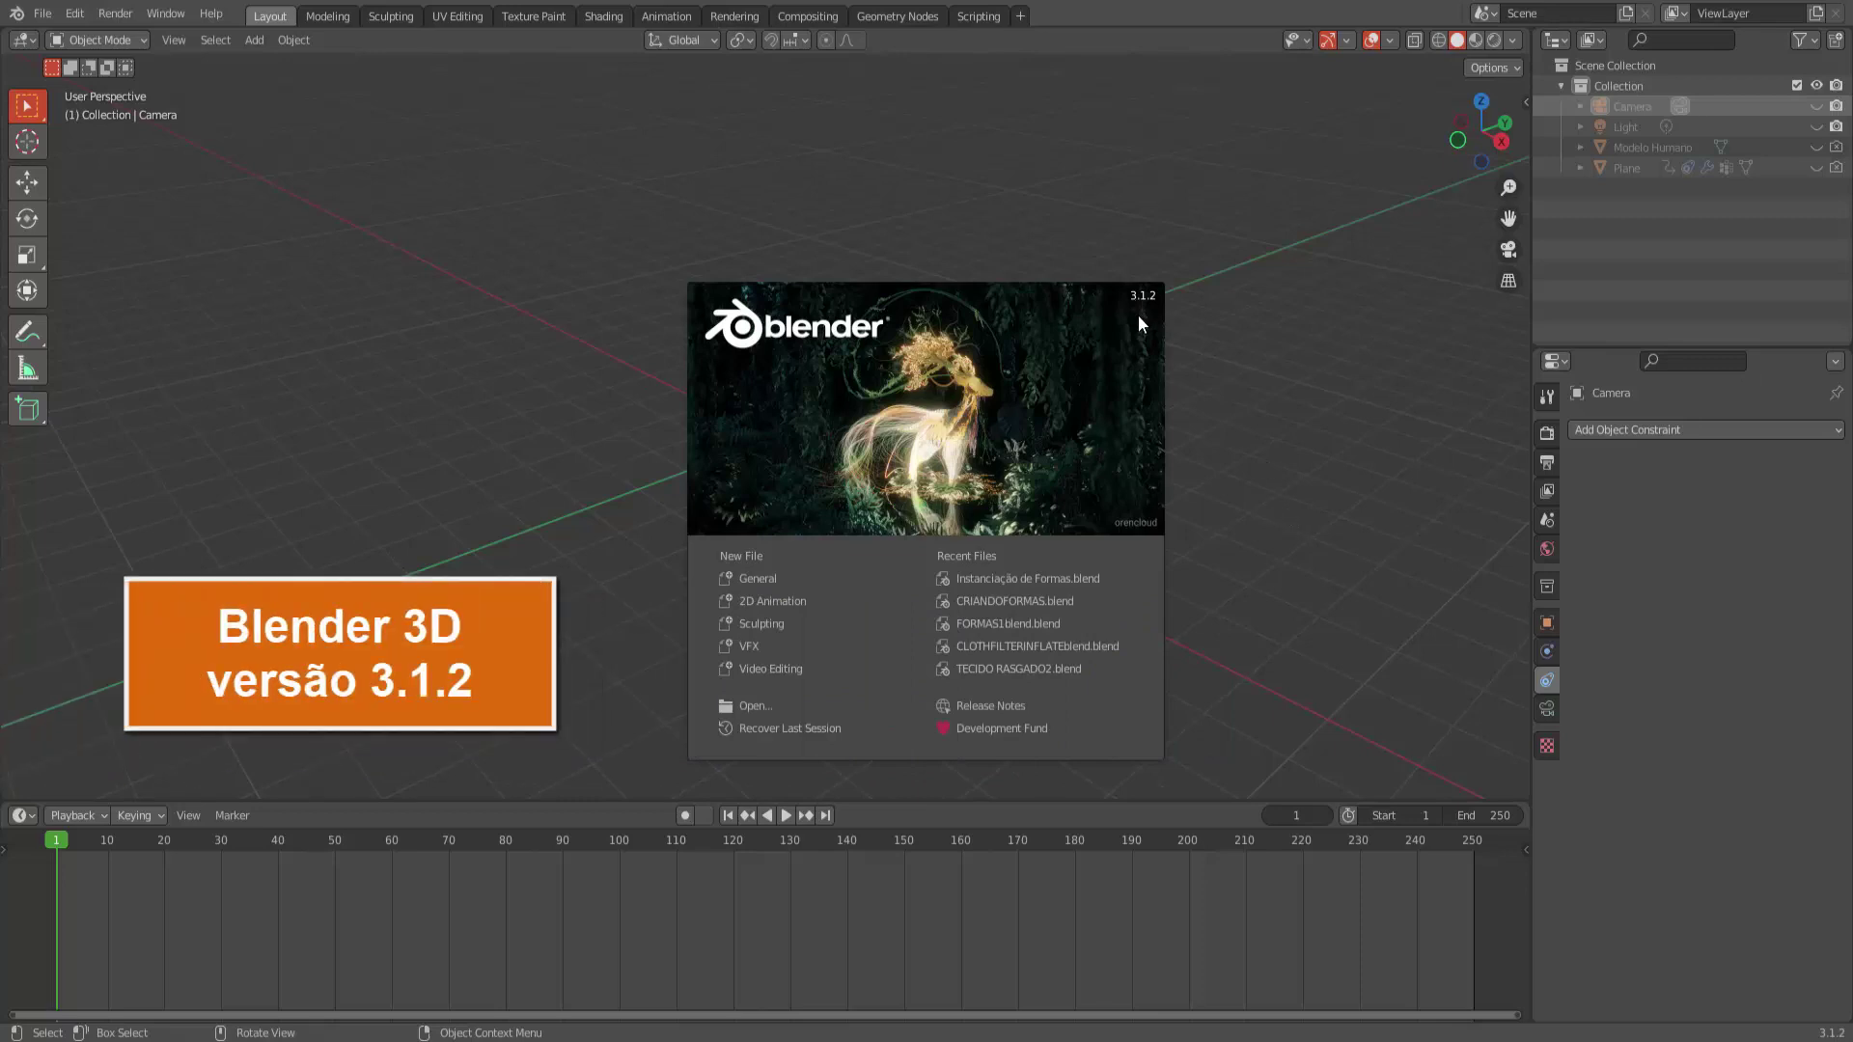
# Dismiss the splash screen and add a Text object at the scene origin.
pyautogui.click(1249, 392)
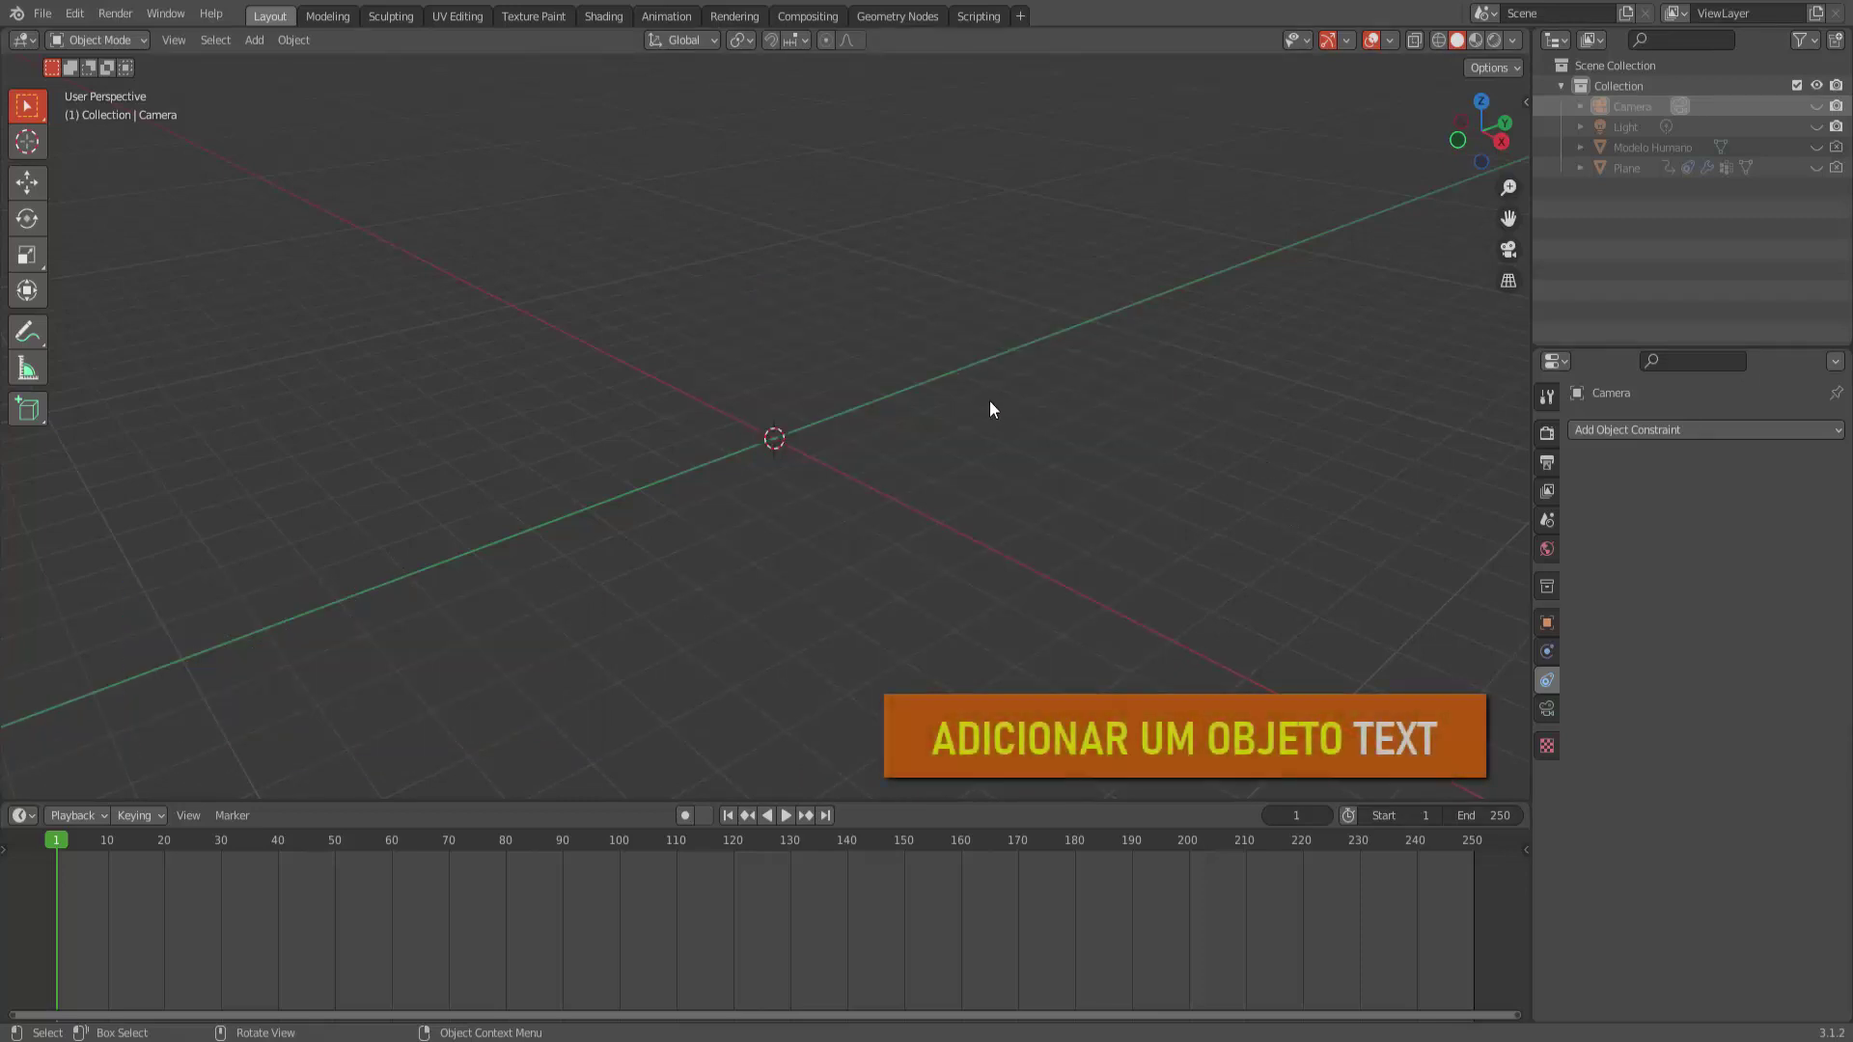
pyautogui.click(255, 39)
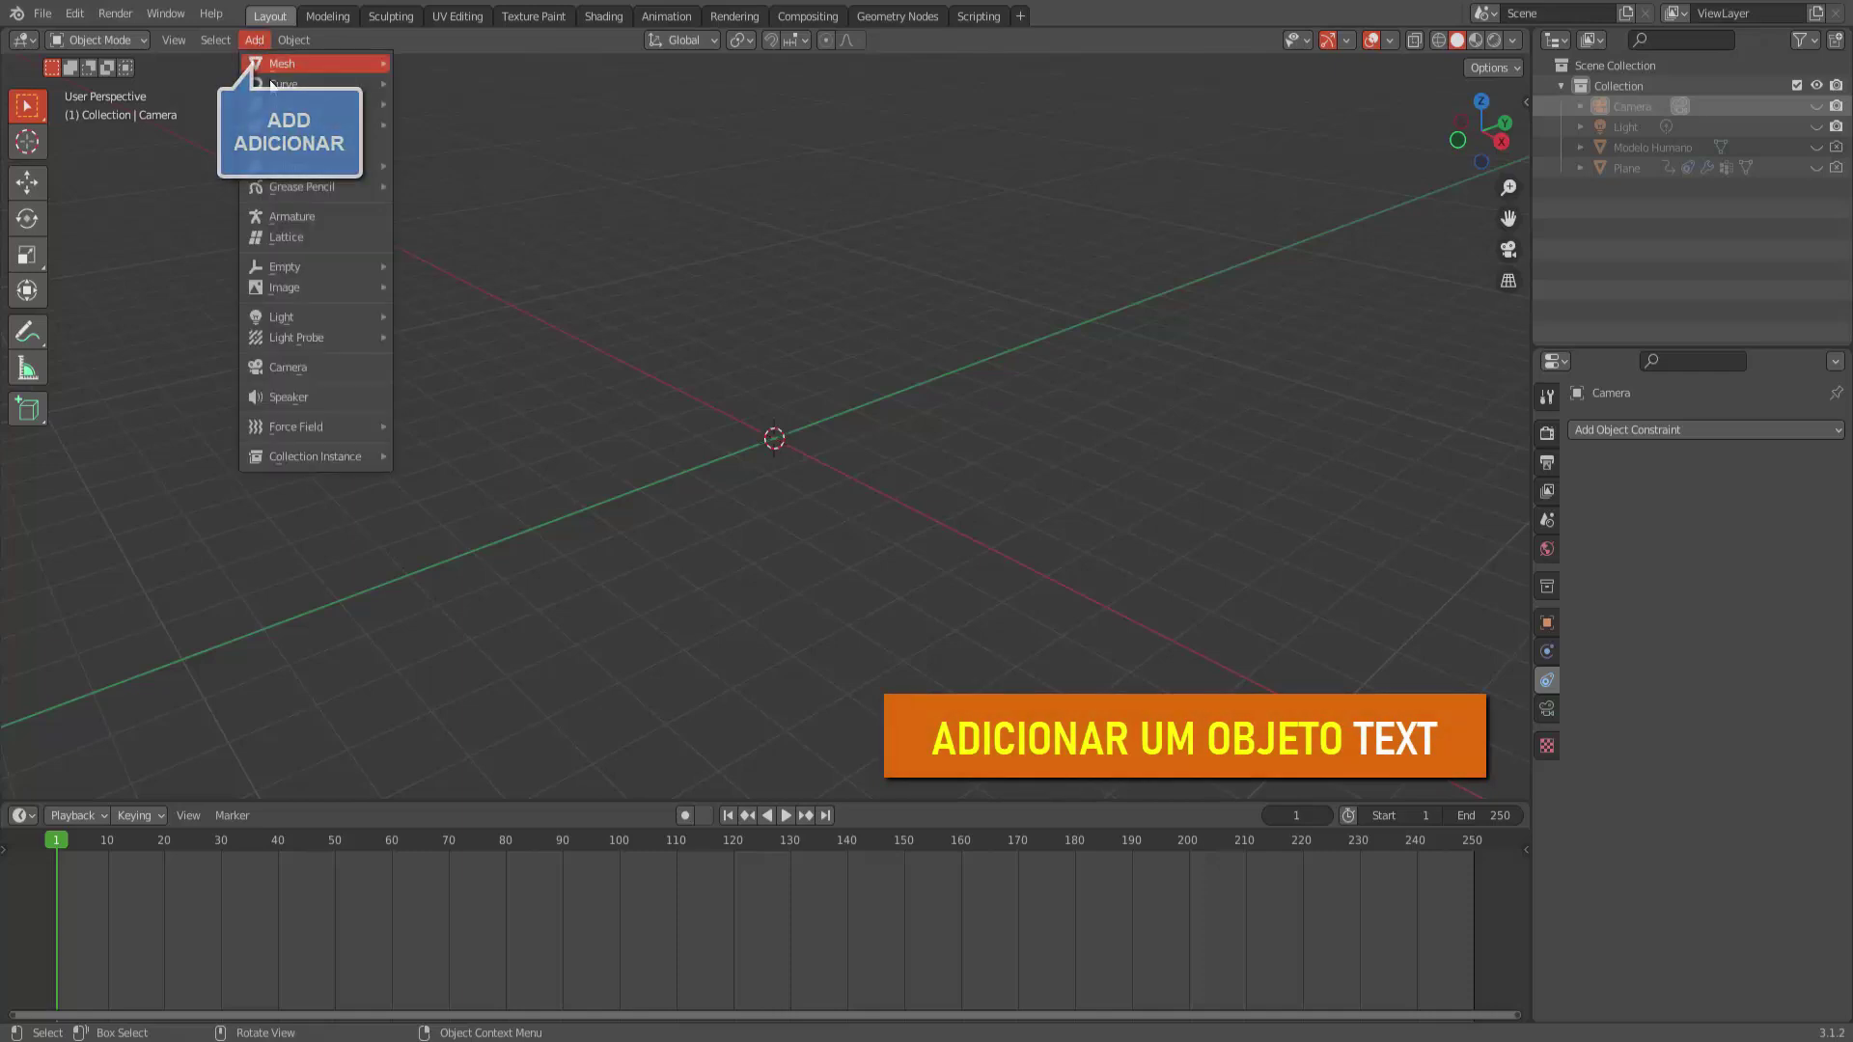
pyautogui.click(282, 147)
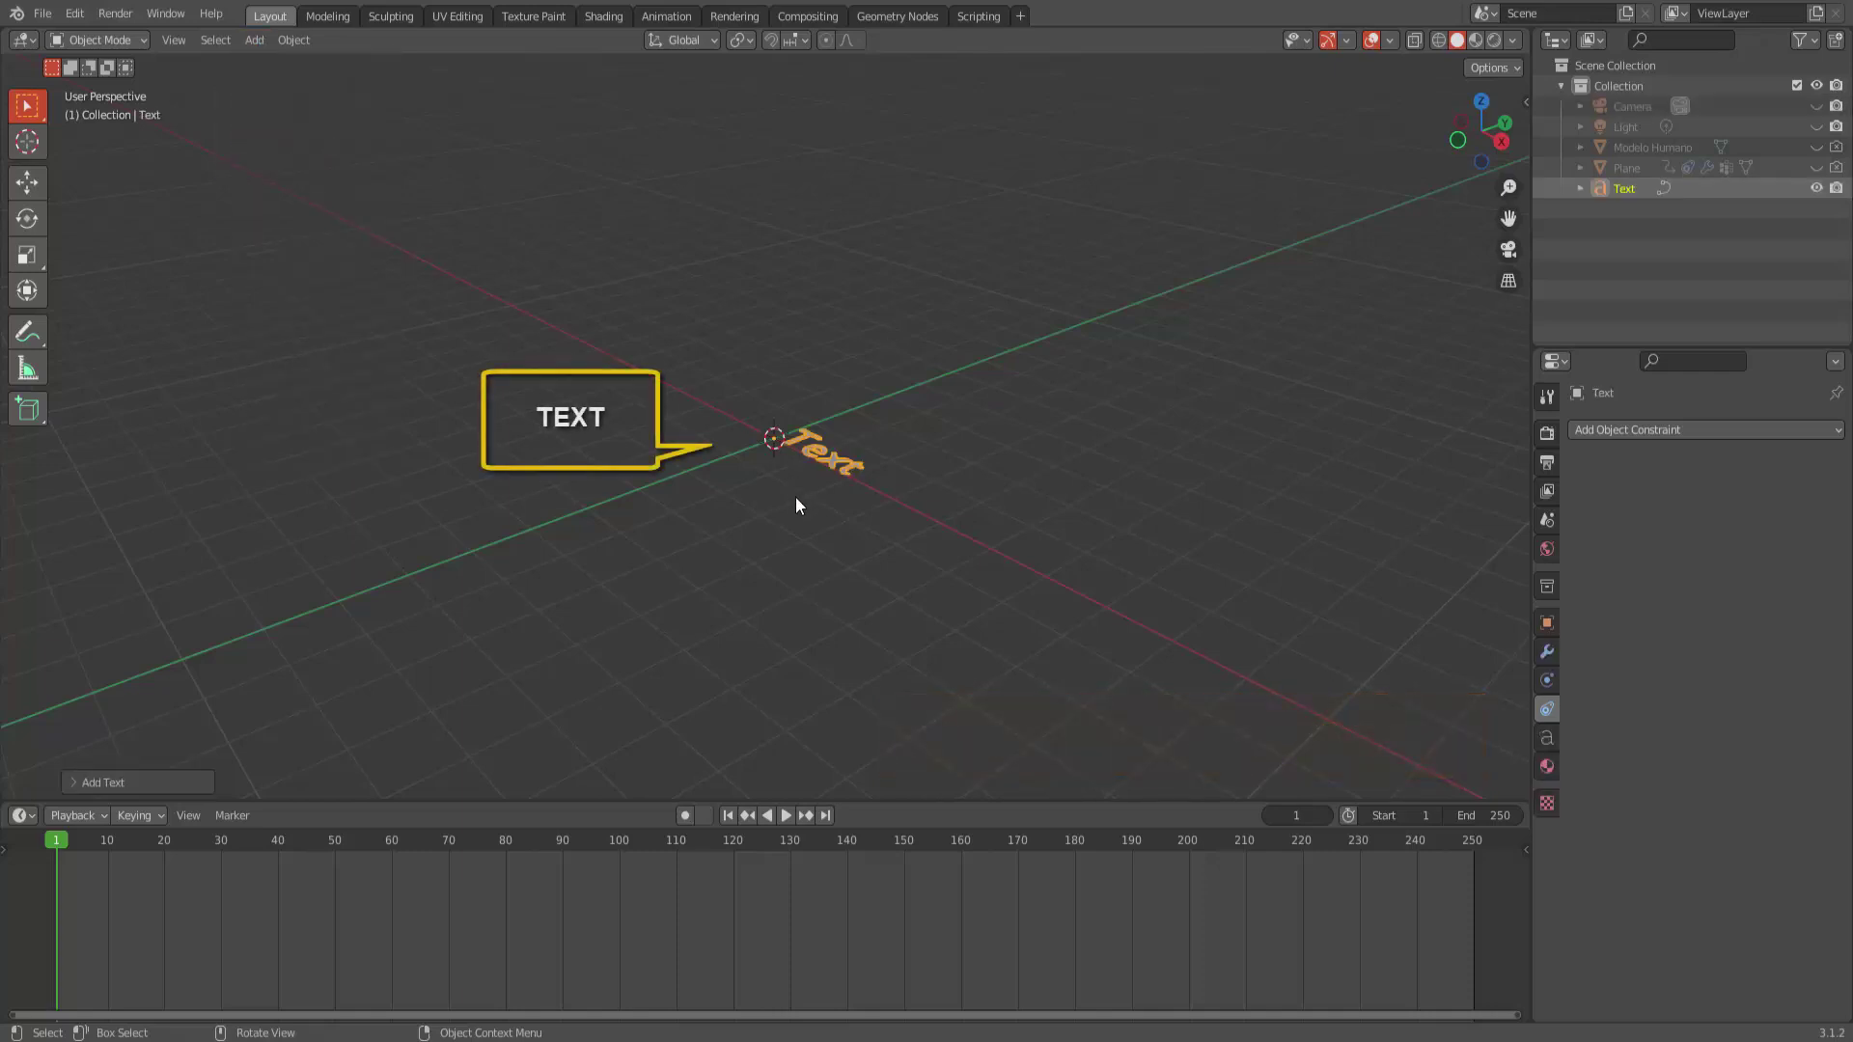
# Switch to top view and zoom in on the text.
pyautogui.click(1481, 99)
pyautogui.scroll(3, 1157, 424)
pyautogui.scroll(2, 1157, 424)
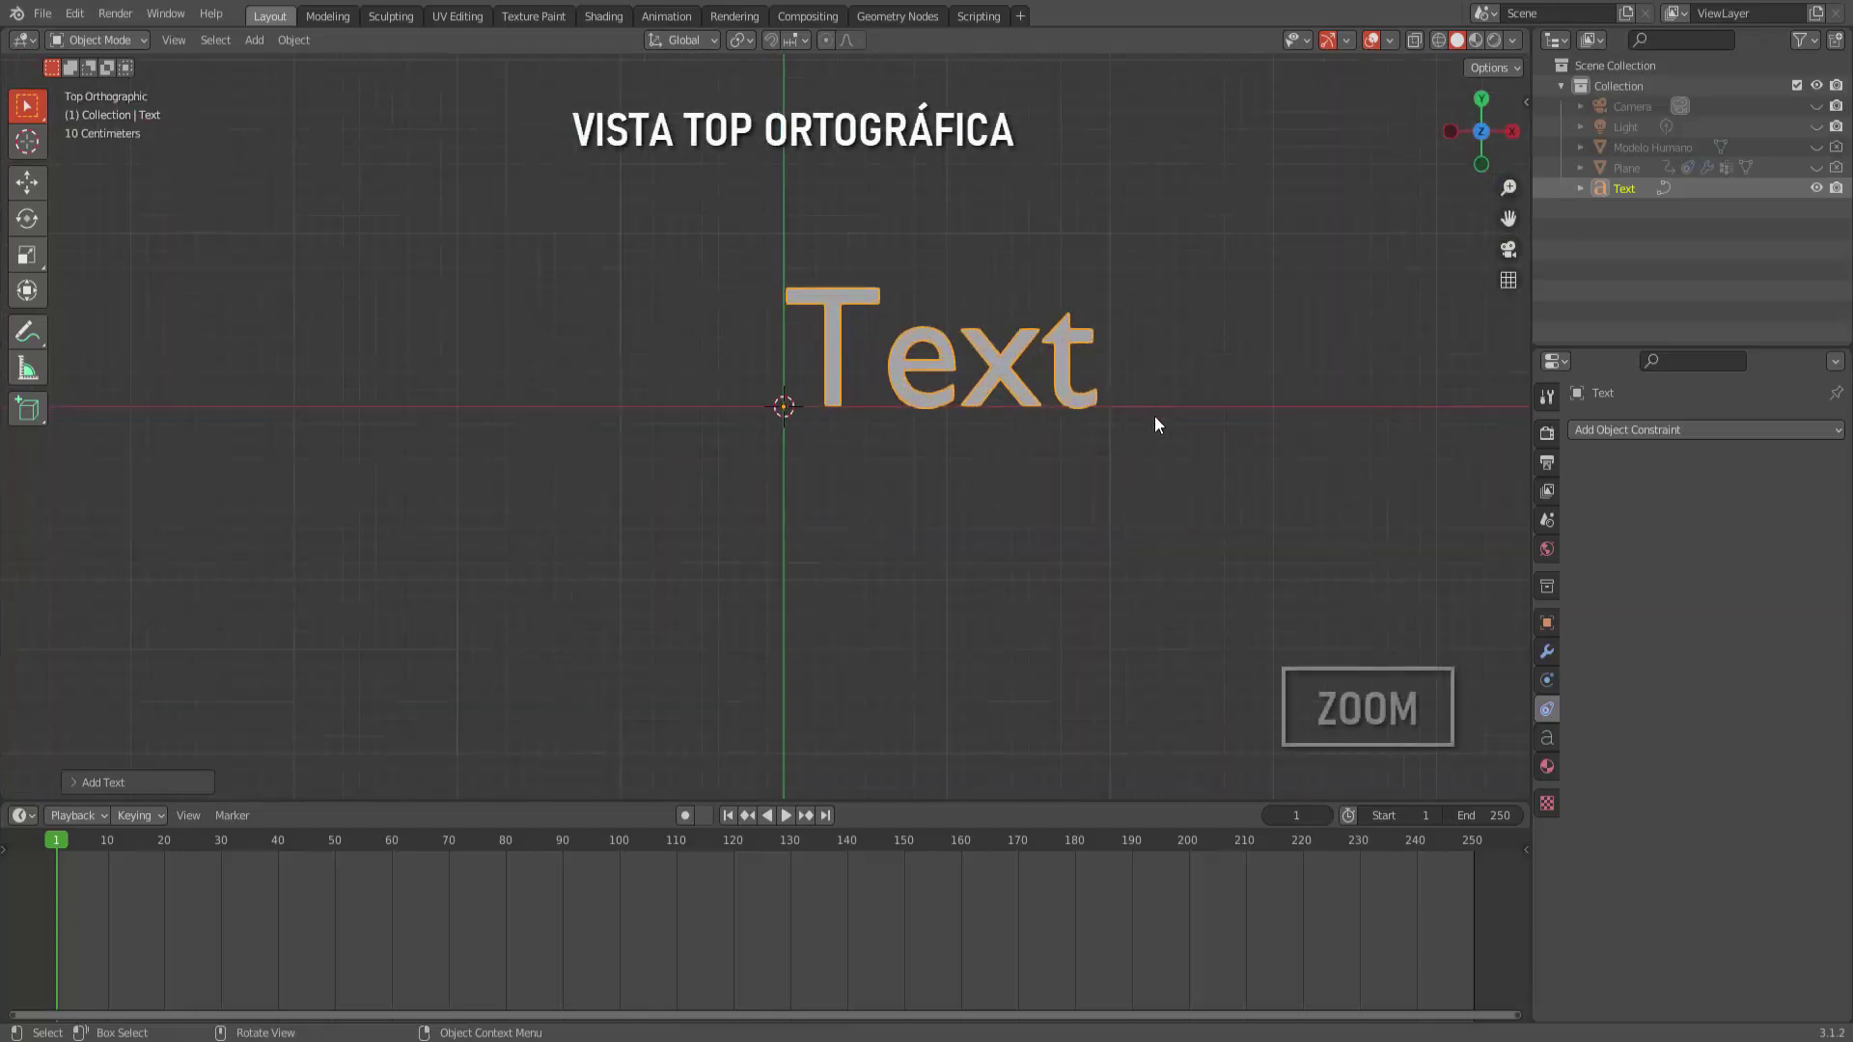
pyautogui.scroll(2, 1154, 425)
pyautogui.scroll(-1, 1154, 424)
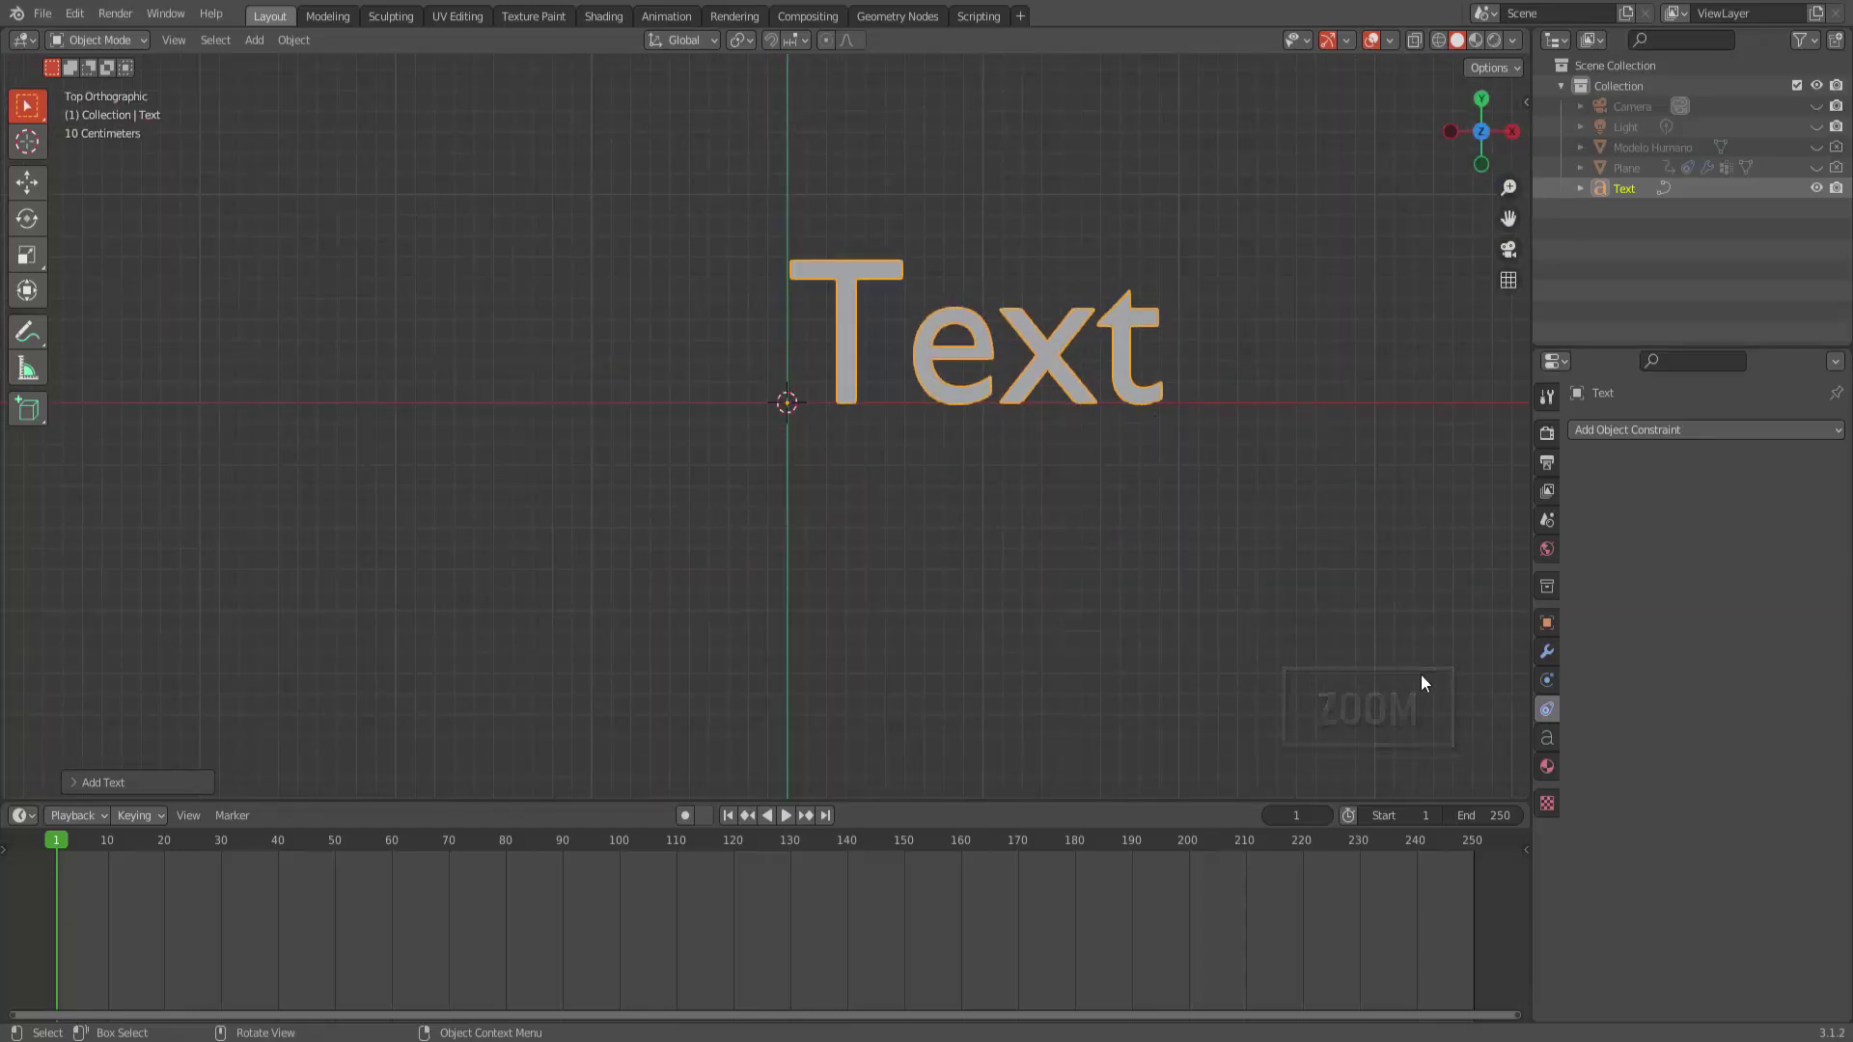
# Load Berlin Sans FB Bold as the Regular font in the text's Font settings.
pyautogui.click(1546, 739)
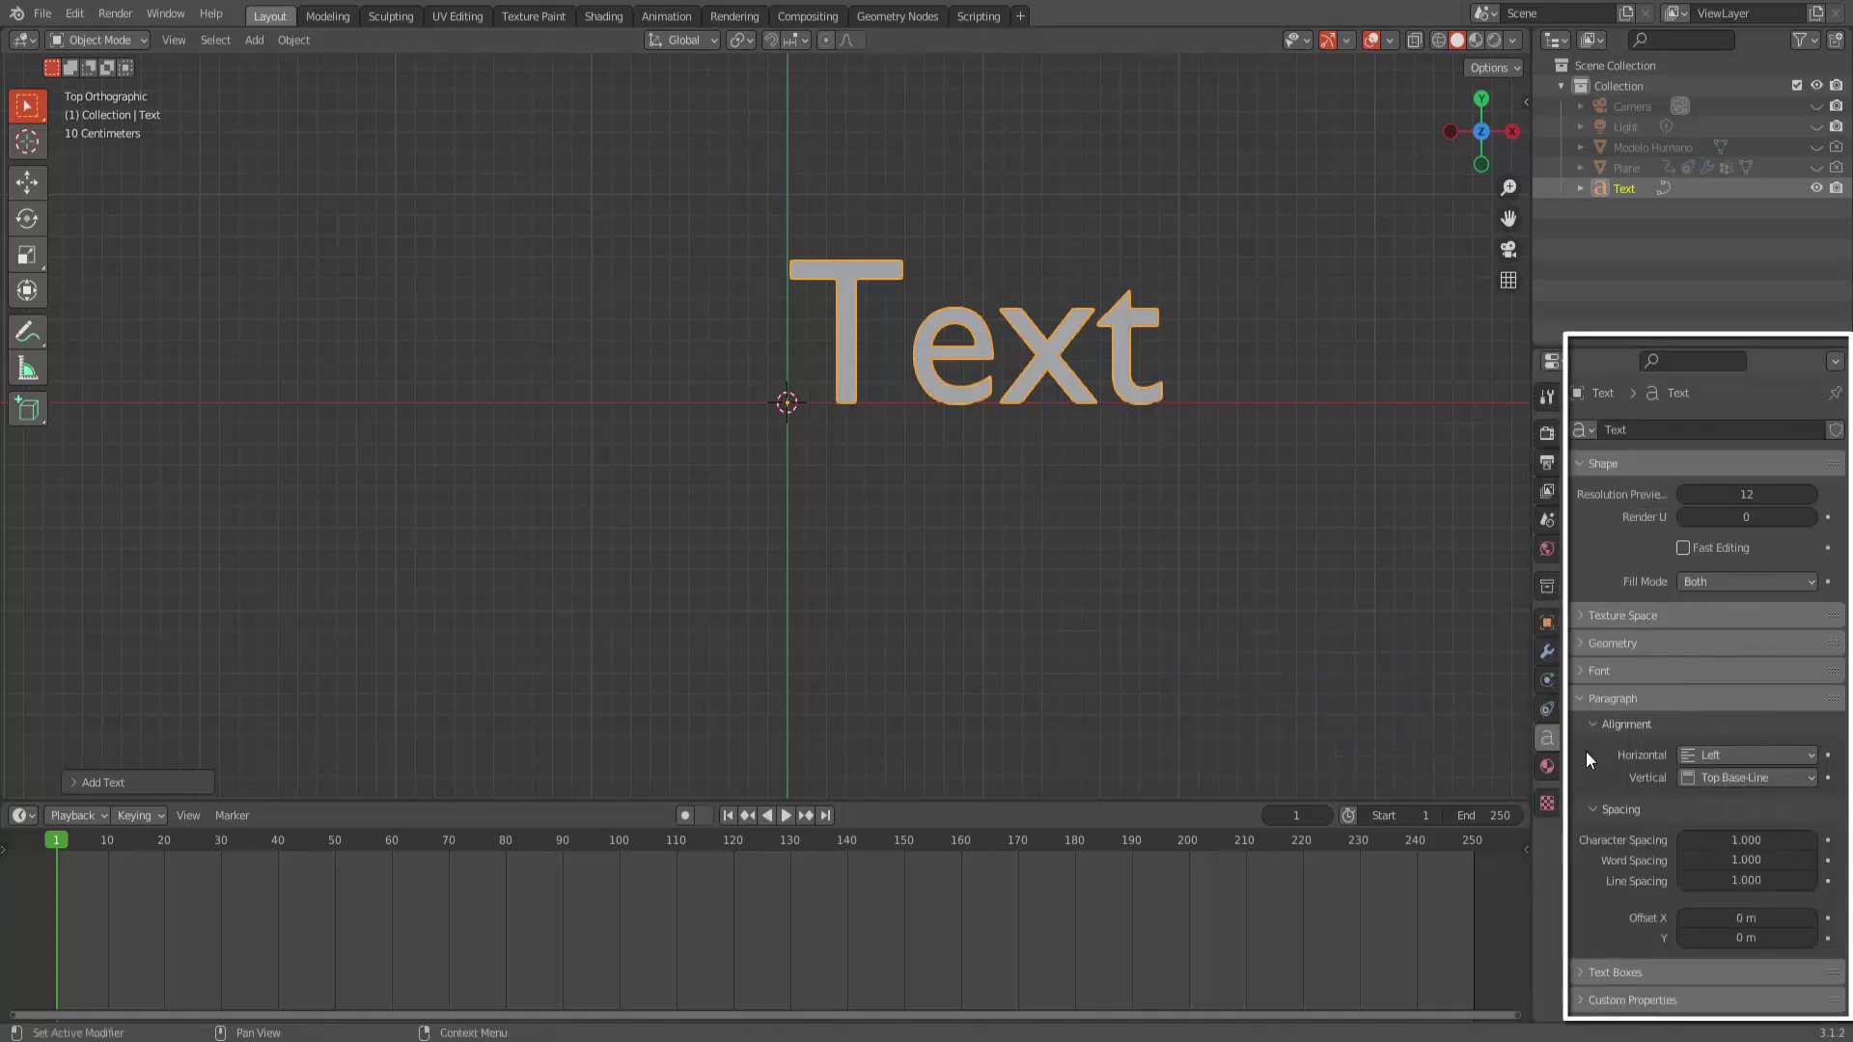
pyautogui.click(1580, 669)
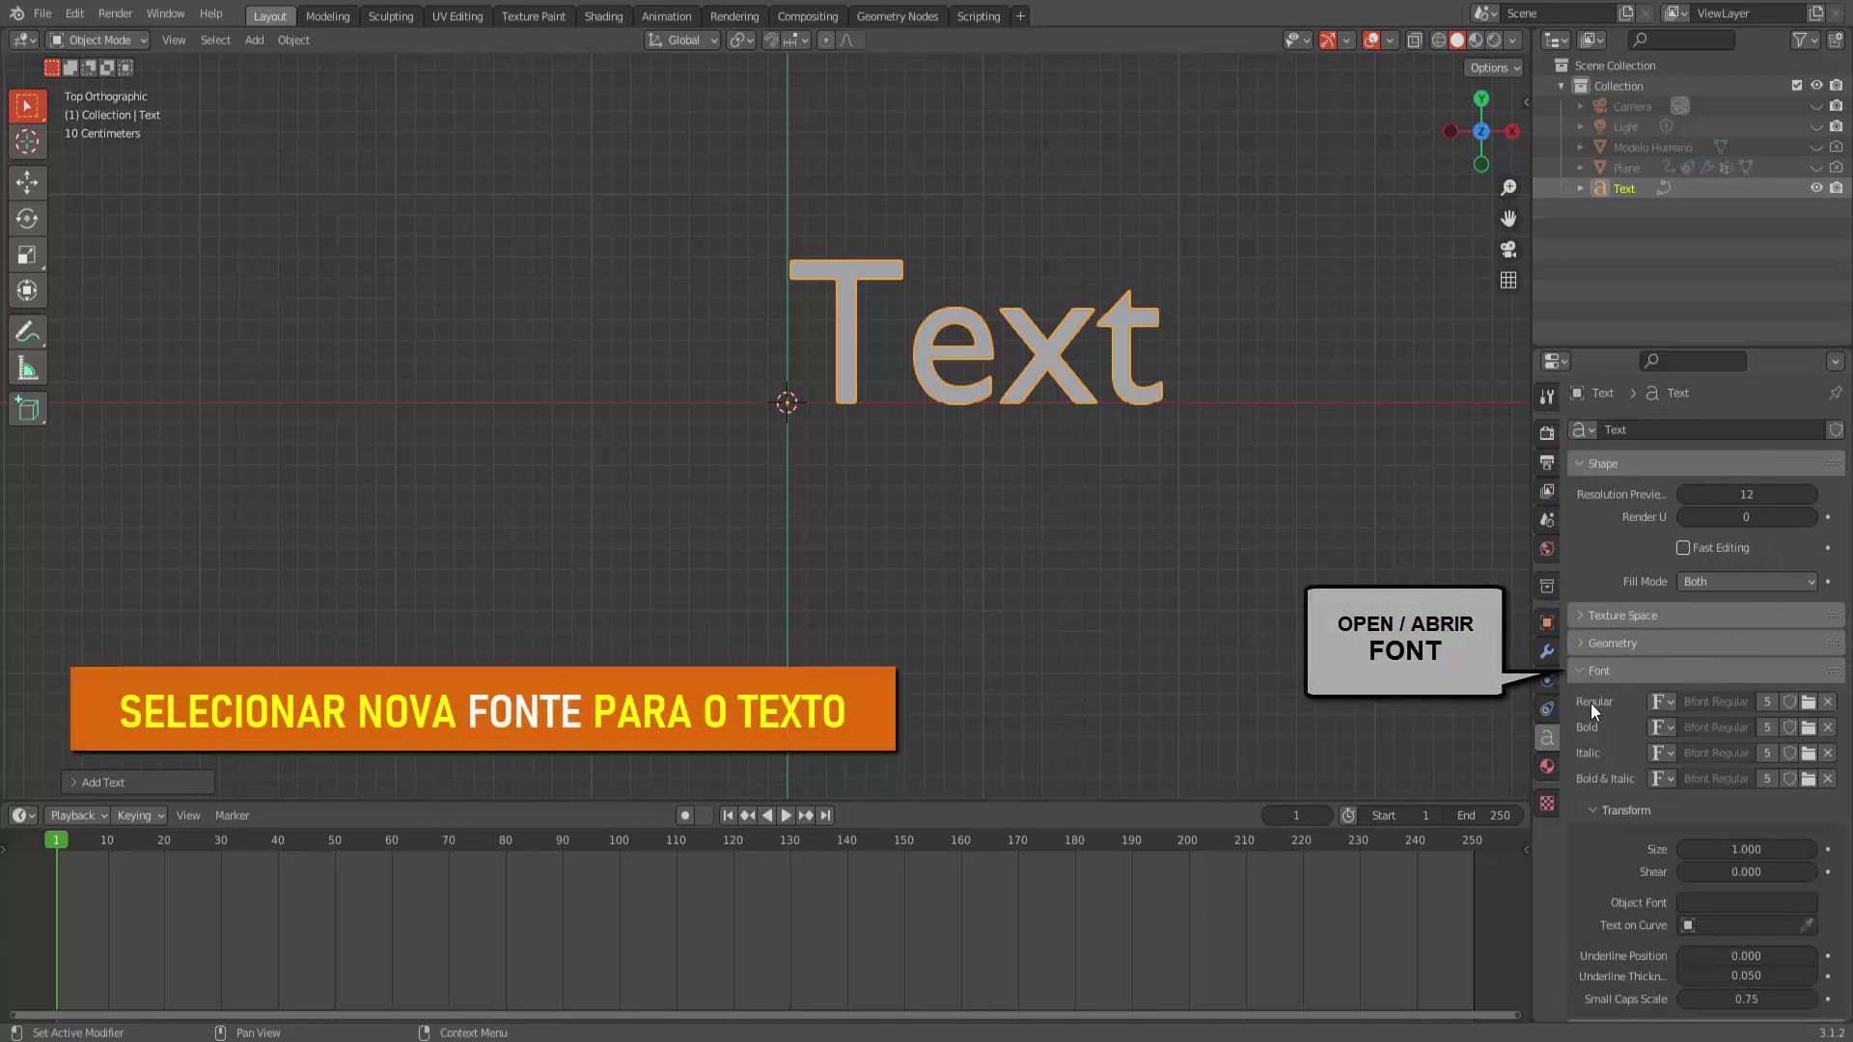
pyautogui.click(1808, 702)
pyautogui.click(700, 519)
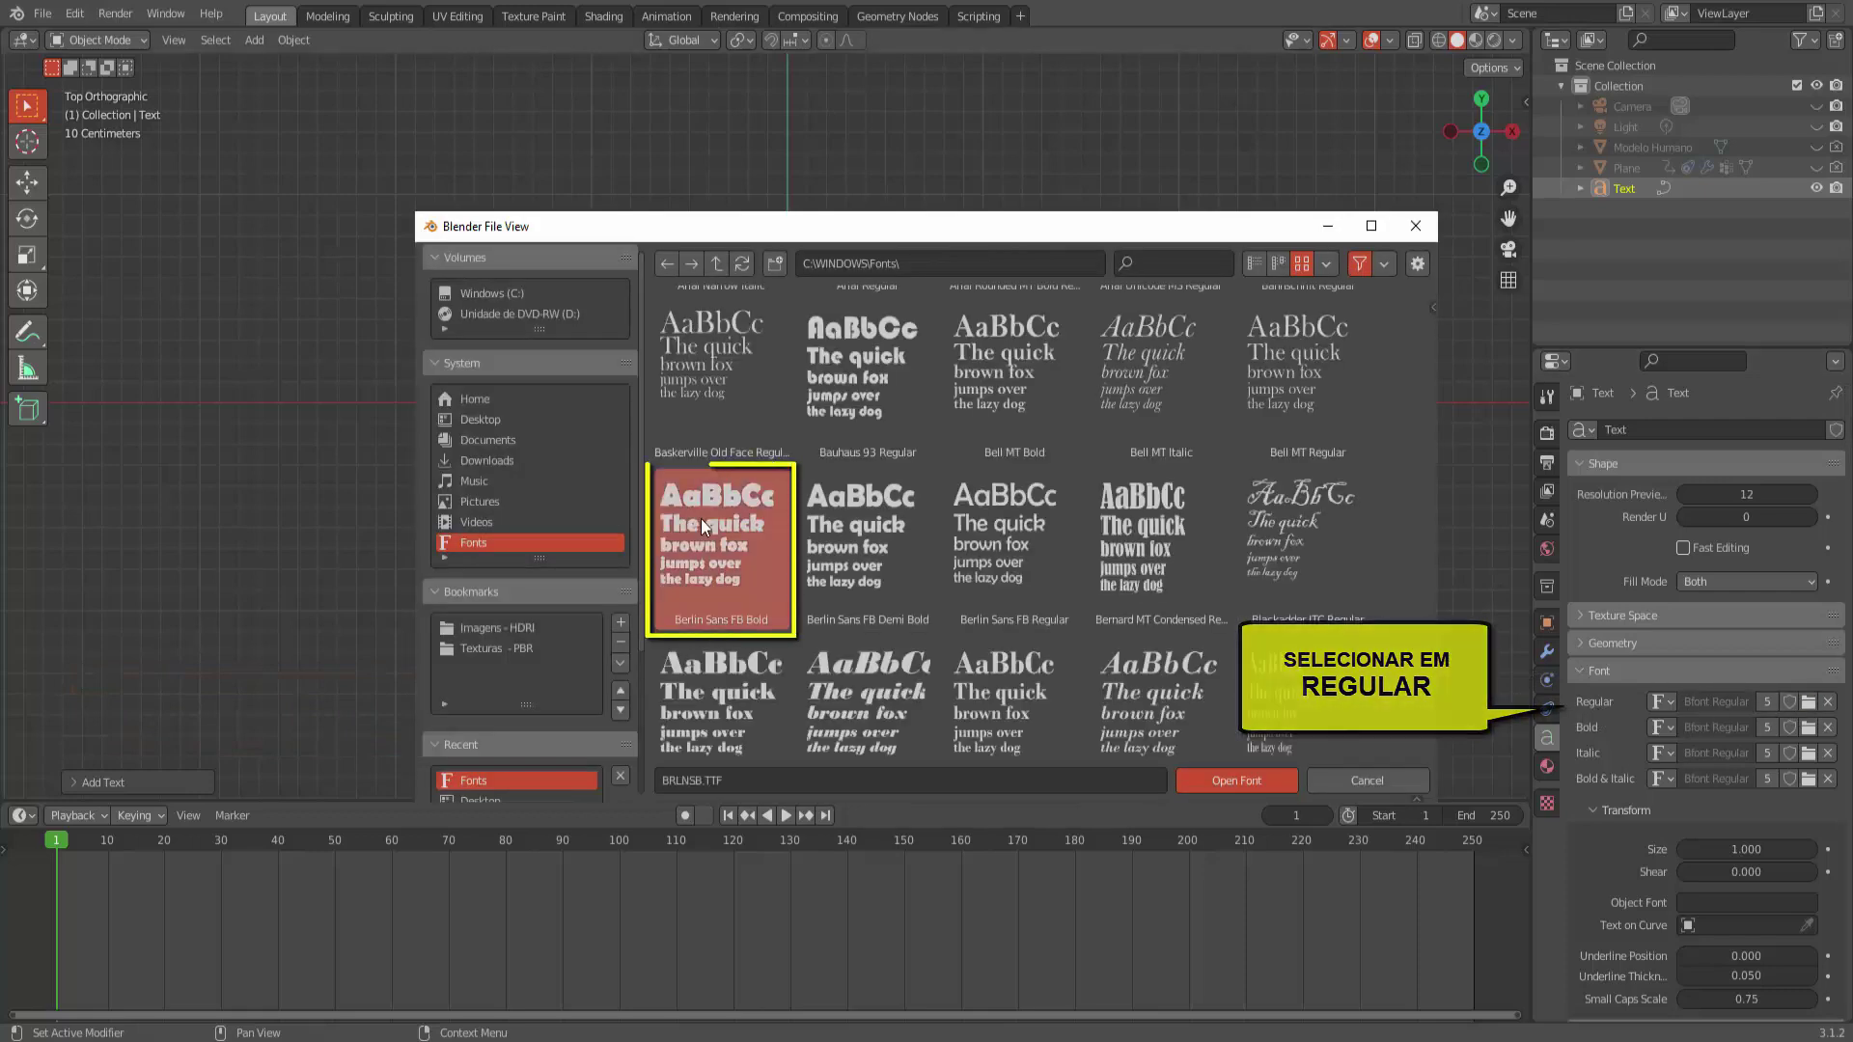
pyautogui.click(1265, 780)
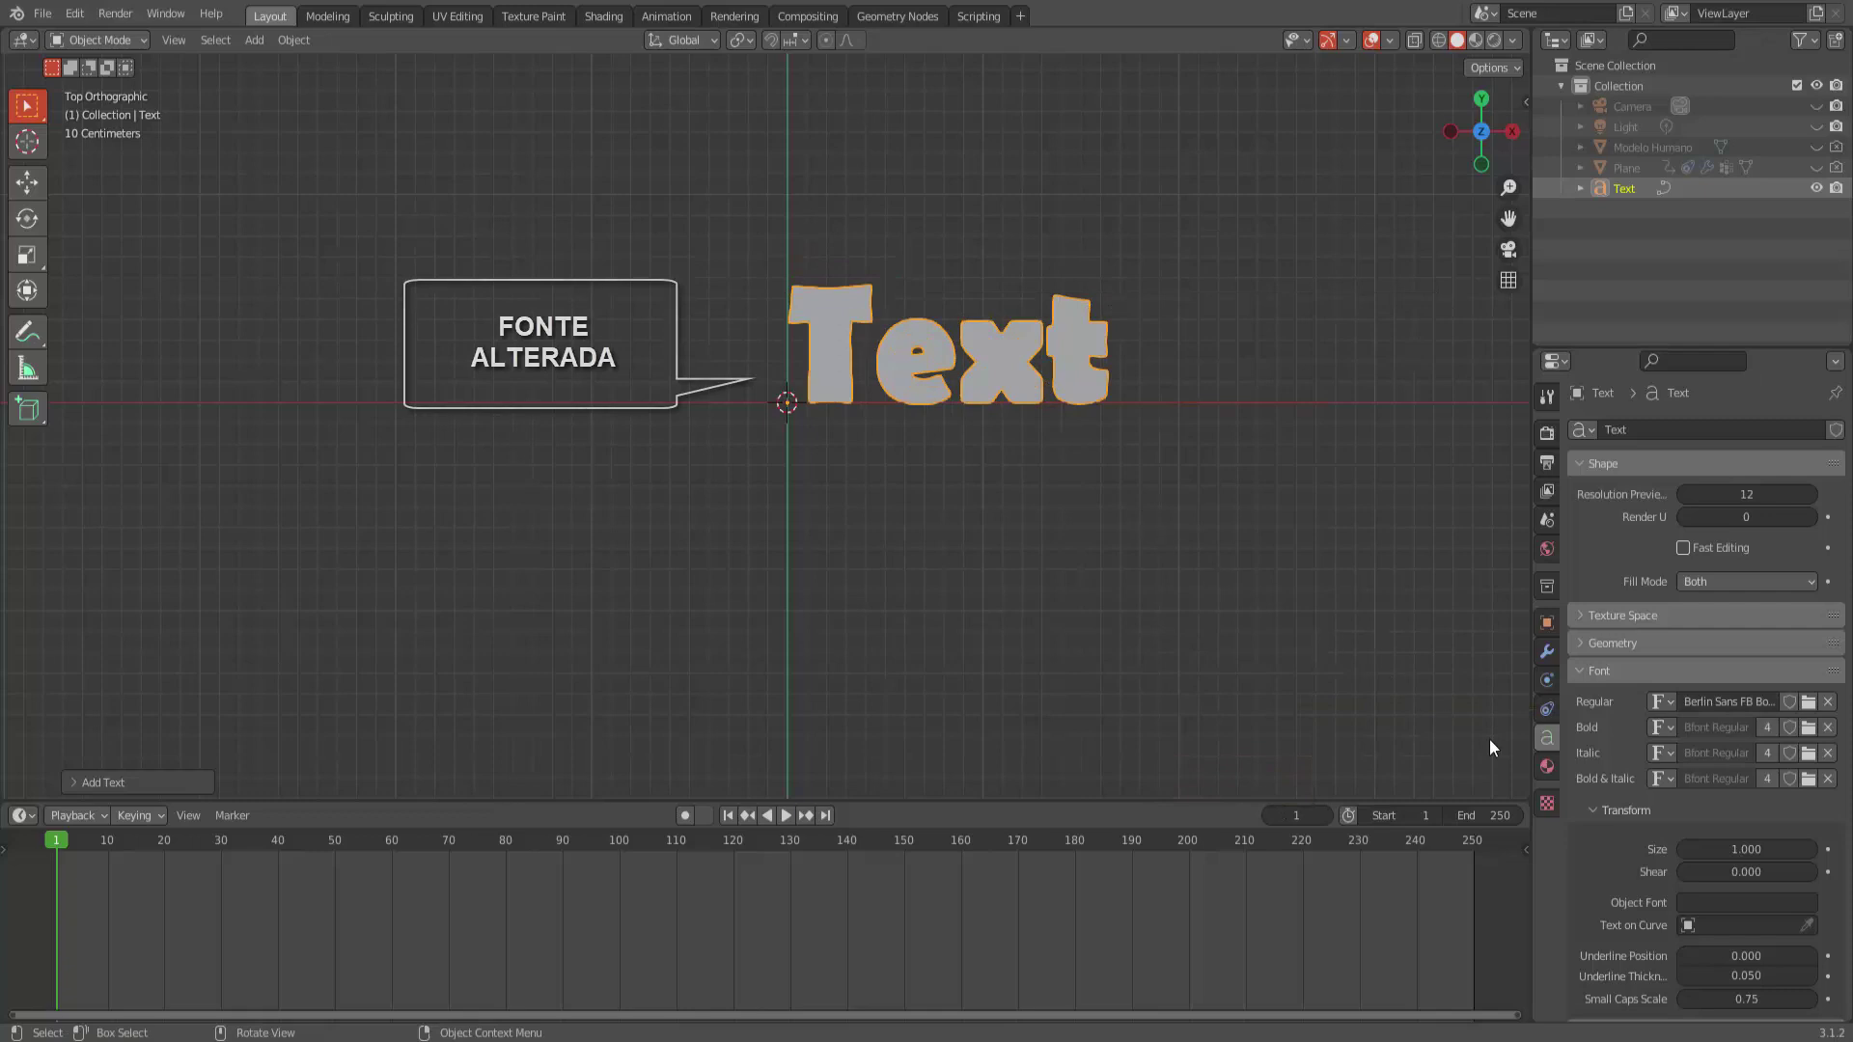
pyautogui.scroll(-1, 1591, 841)
pyautogui.scroll(-2, 1590, 842)
pyautogui.scroll(-4, 1591, 836)
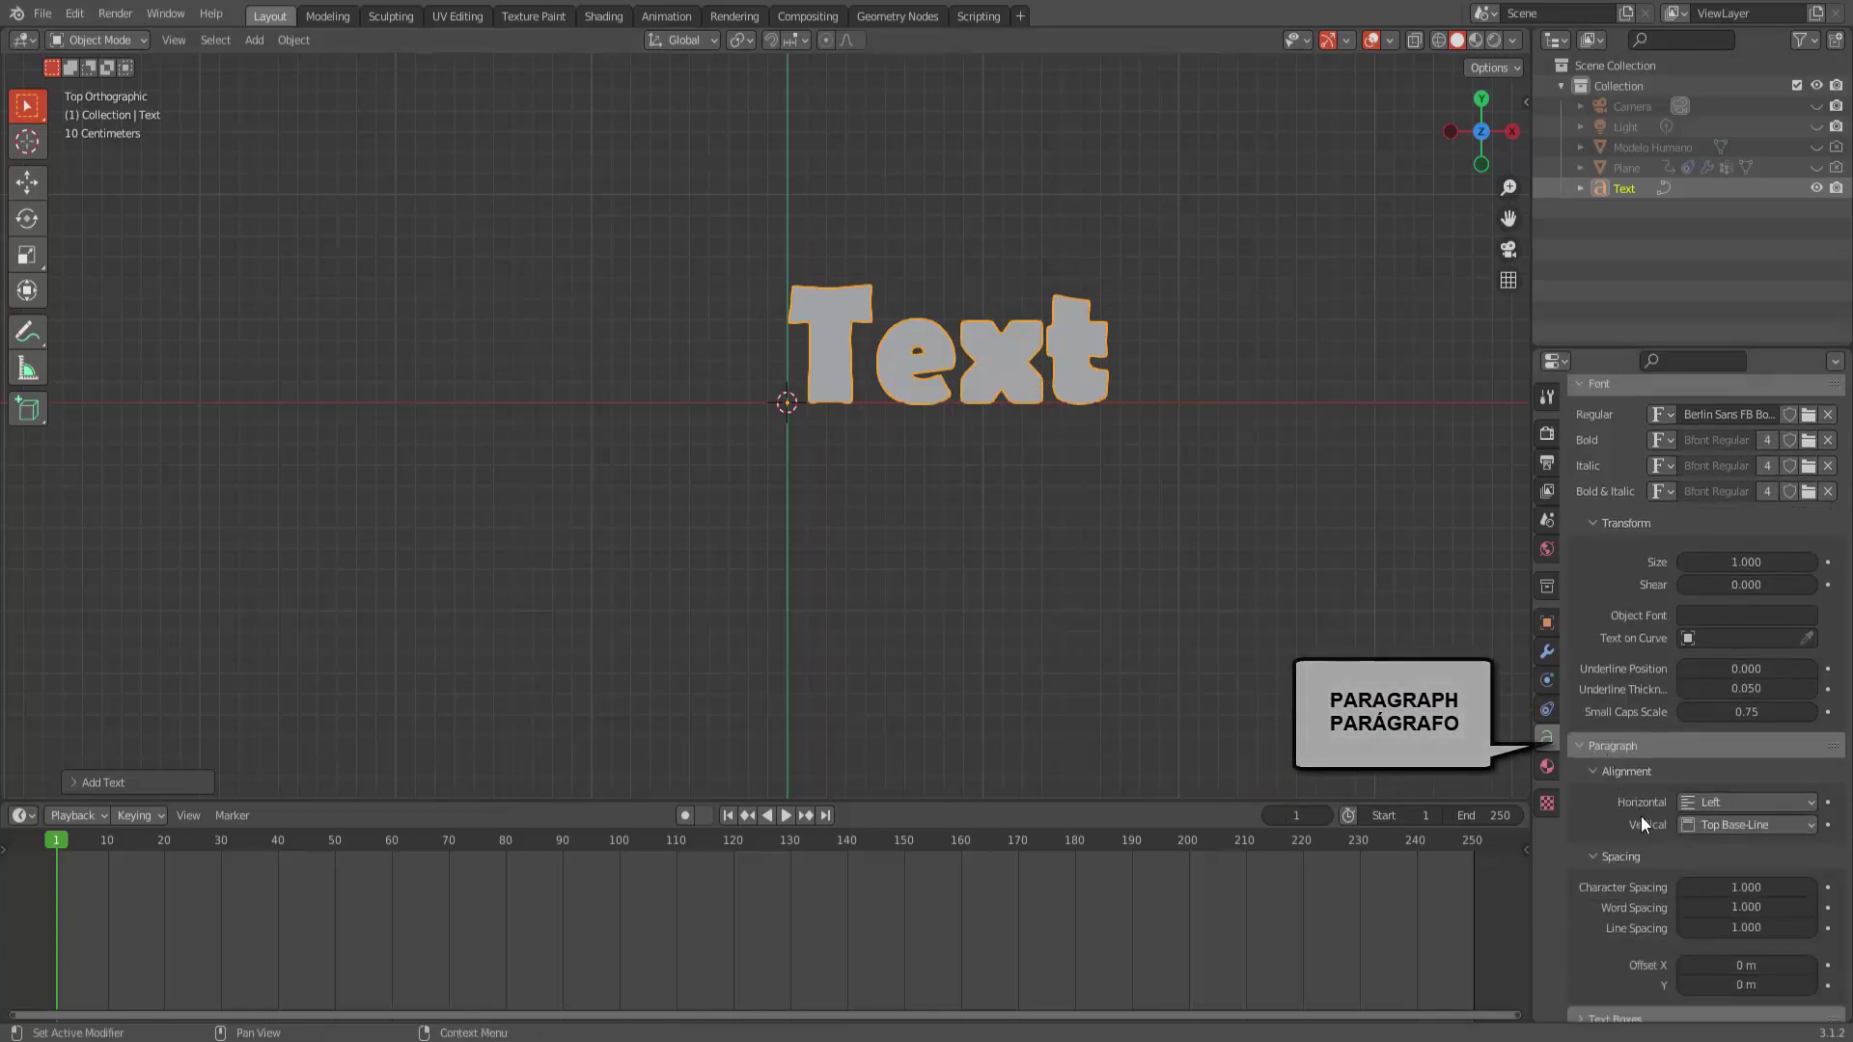
# Set the Paragraph horizontal and vertical alignment to Center.
pyautogui.click(1721, 802)
pyautogui.click(1715, 847)
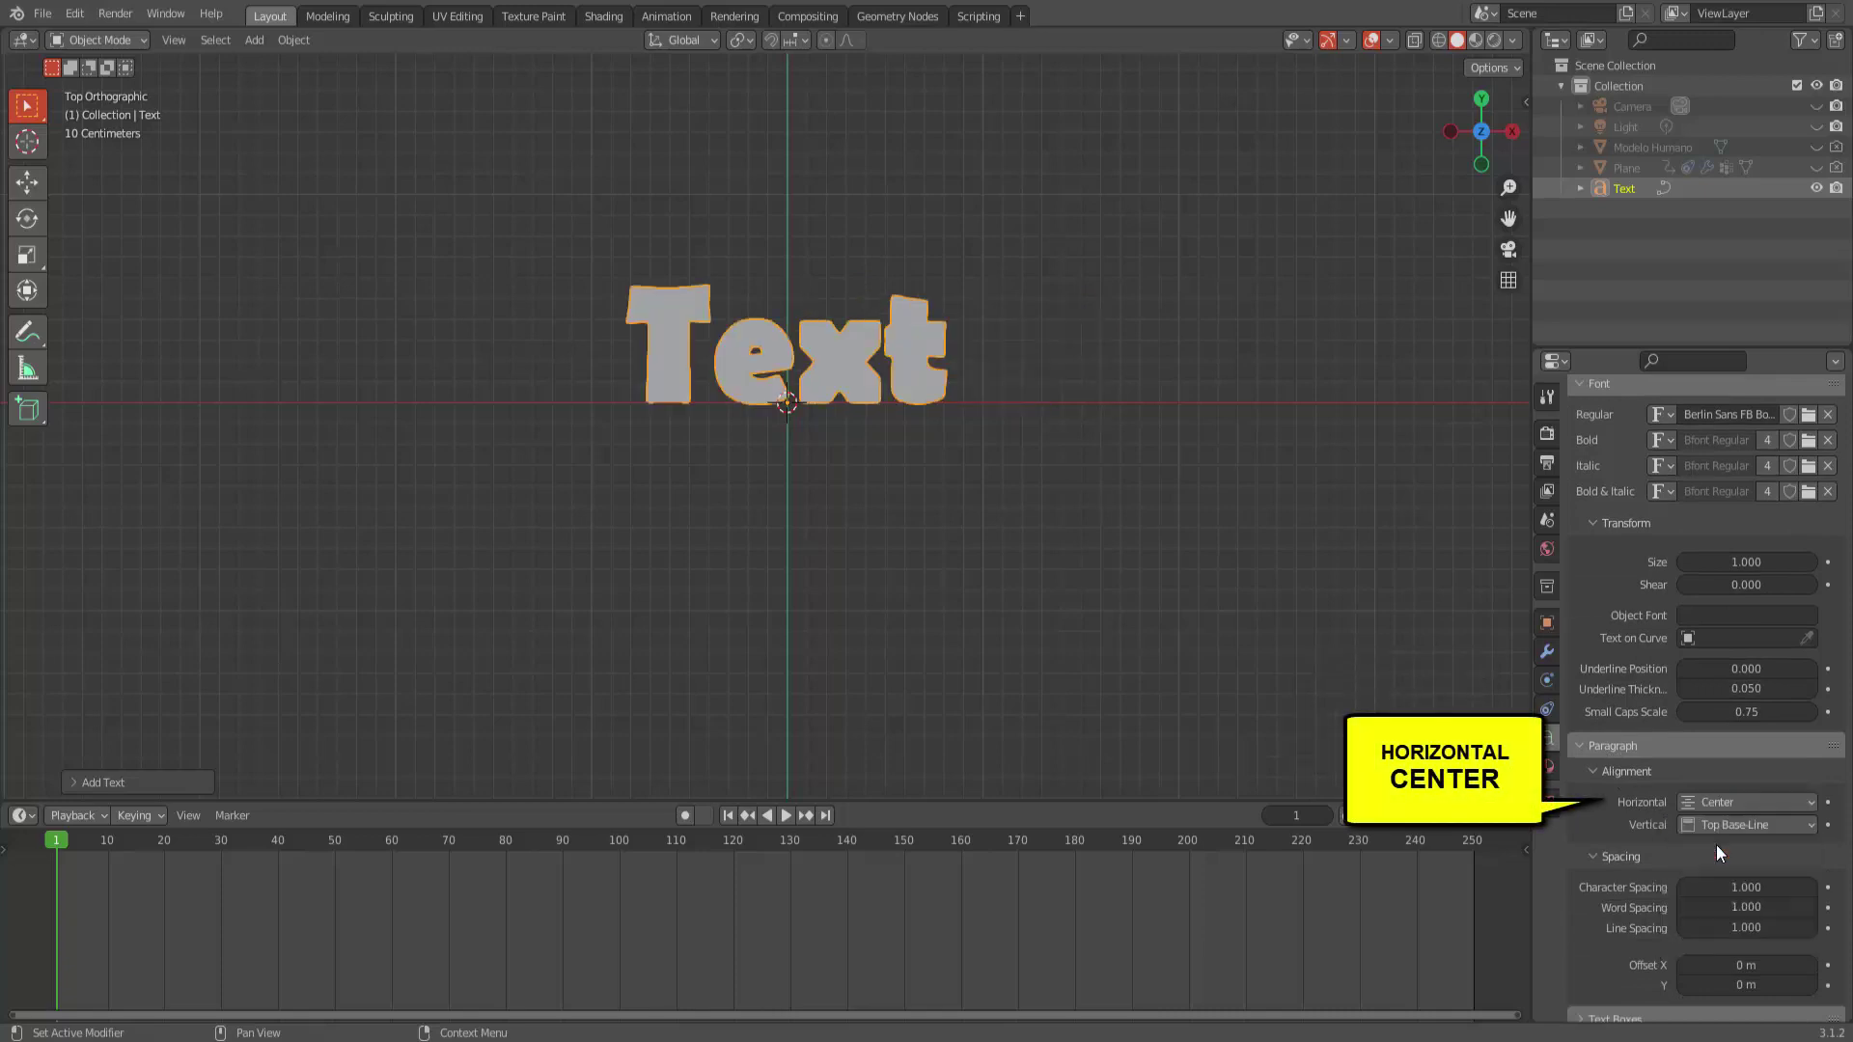
pyautogui.click(1717, 825)
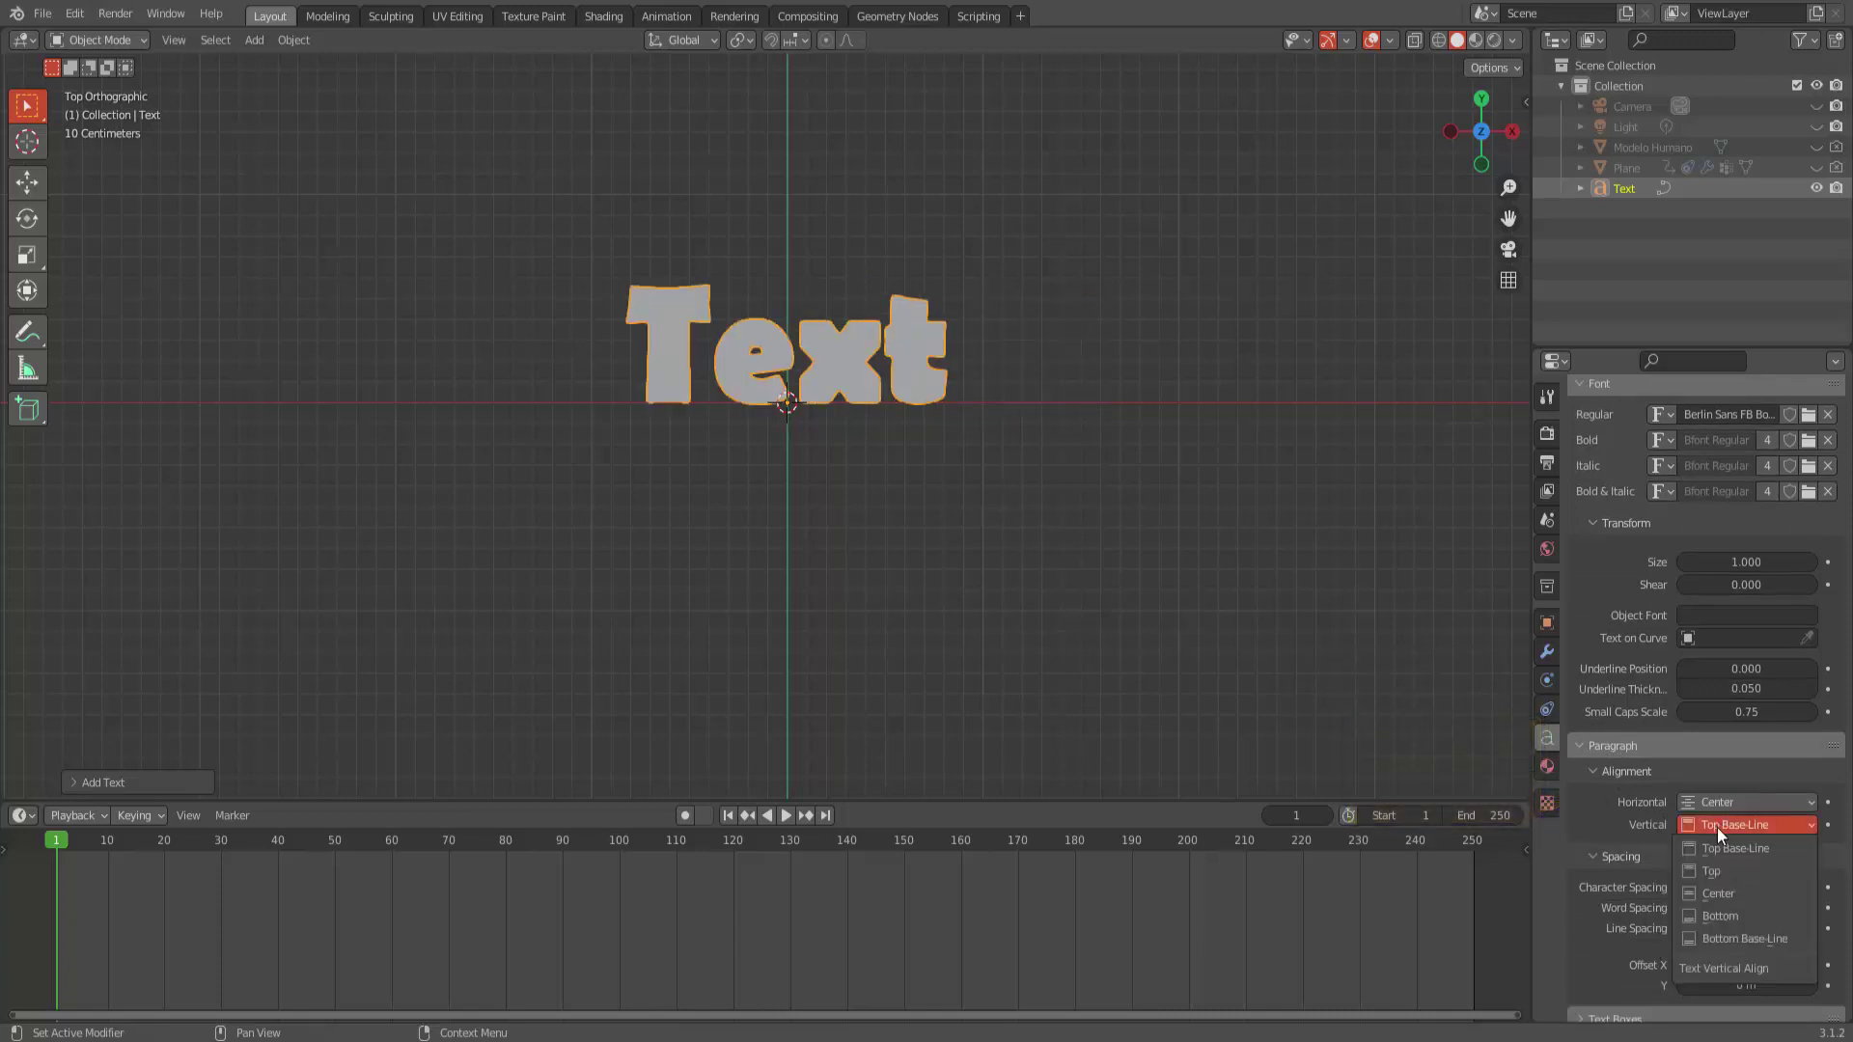
pyautogui.click(1711, 892)
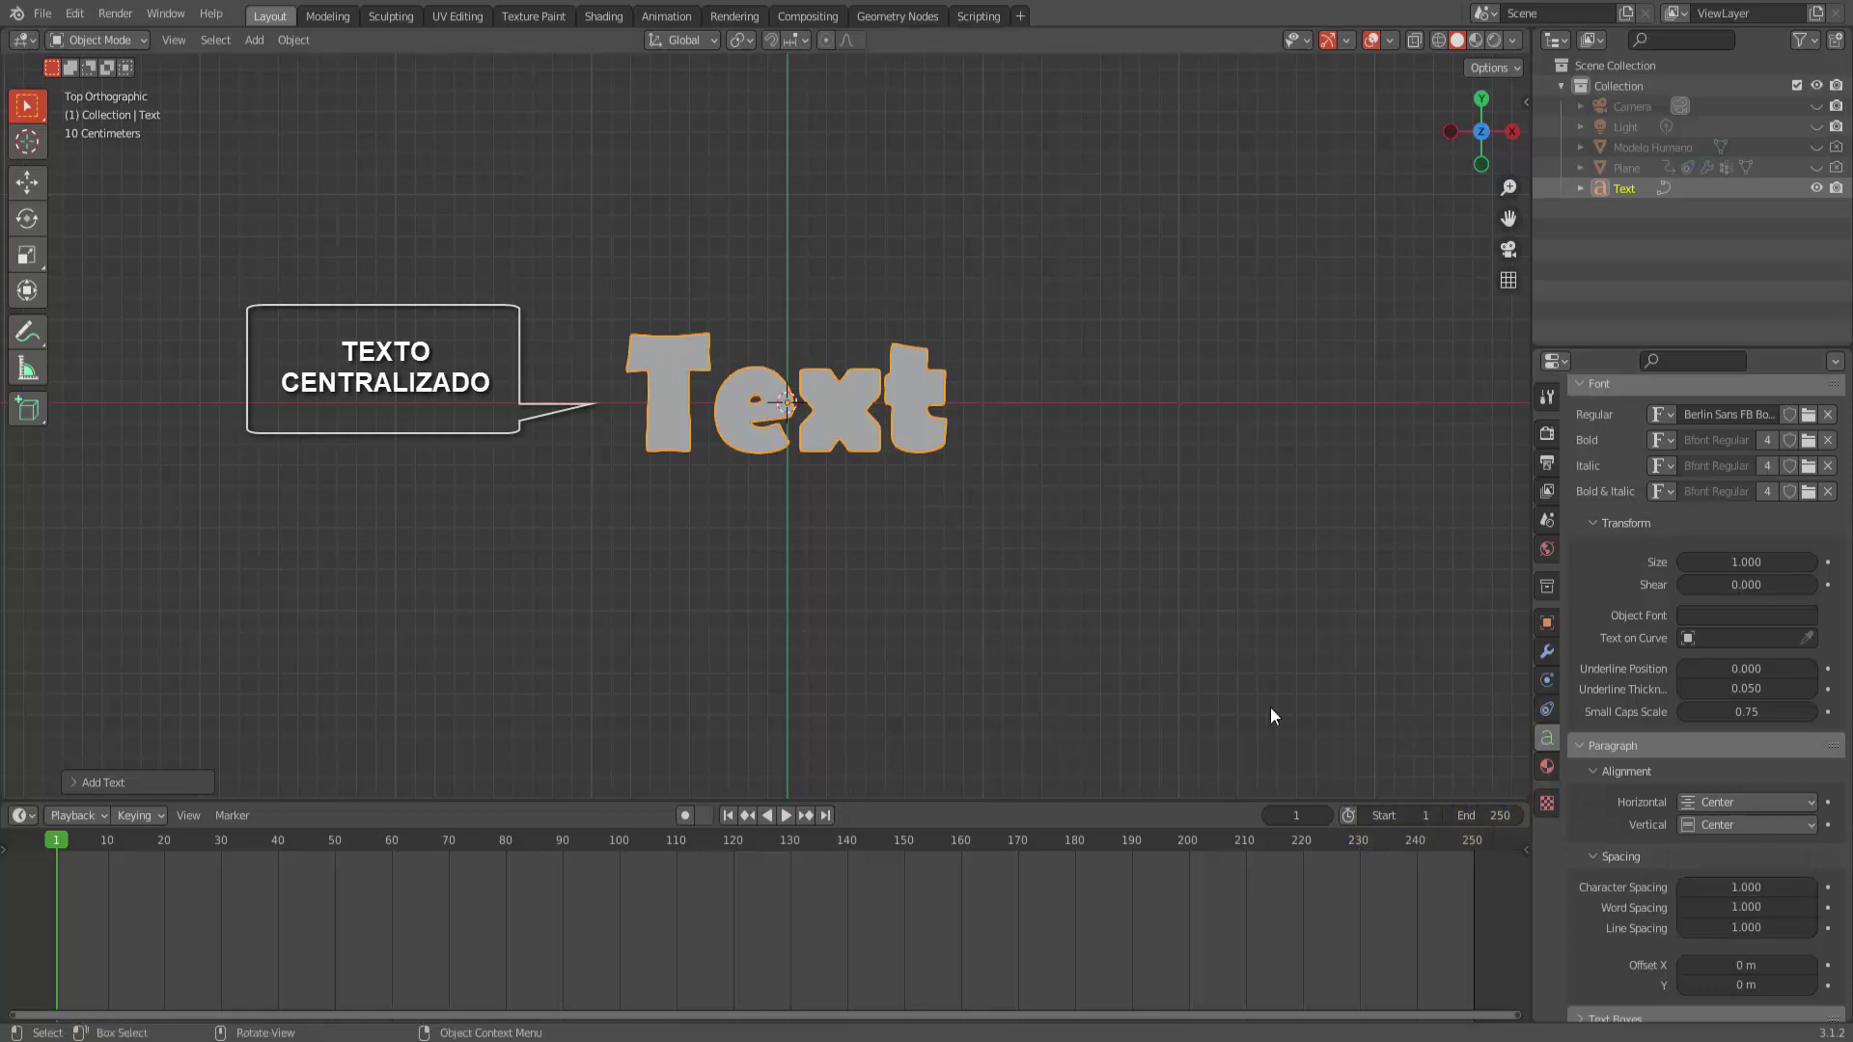
# Raise Character Spacing from 1.0 to 1.3.
pyautogui.scroll(-1, 1617, 804)
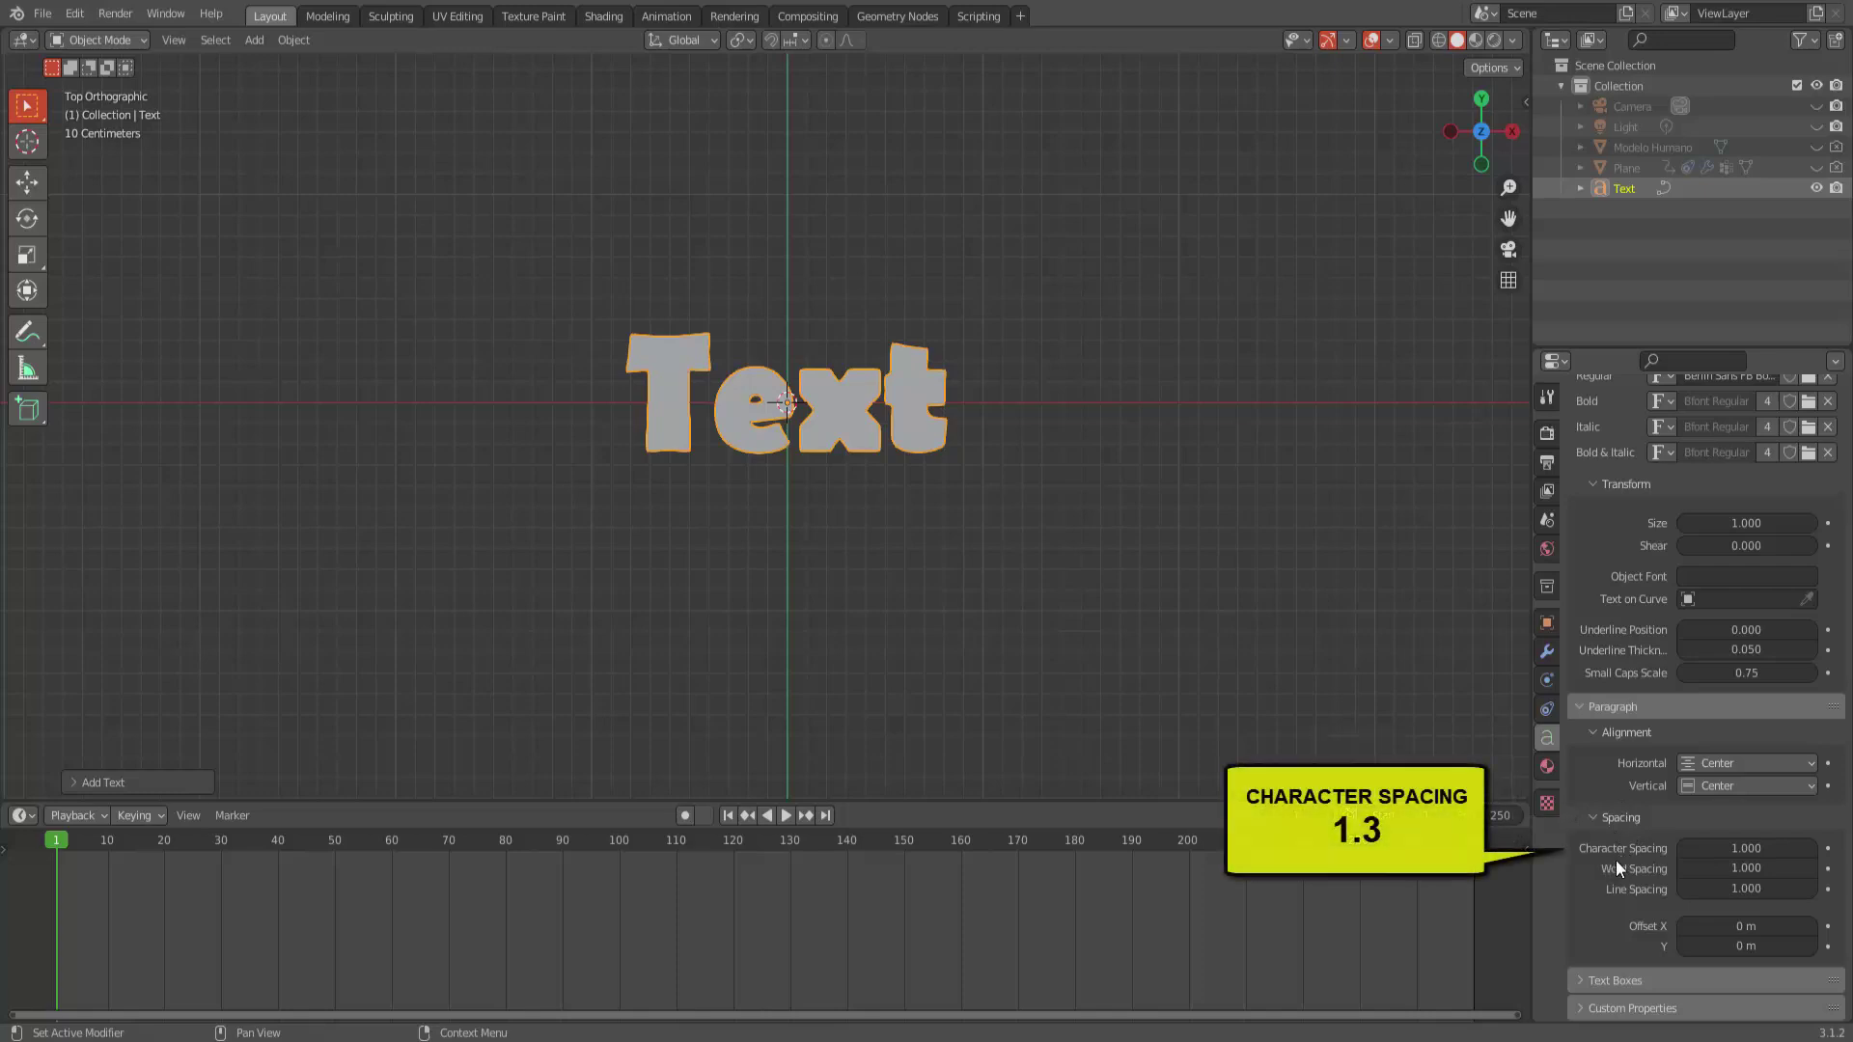
pyautogui.click(1809, 848)
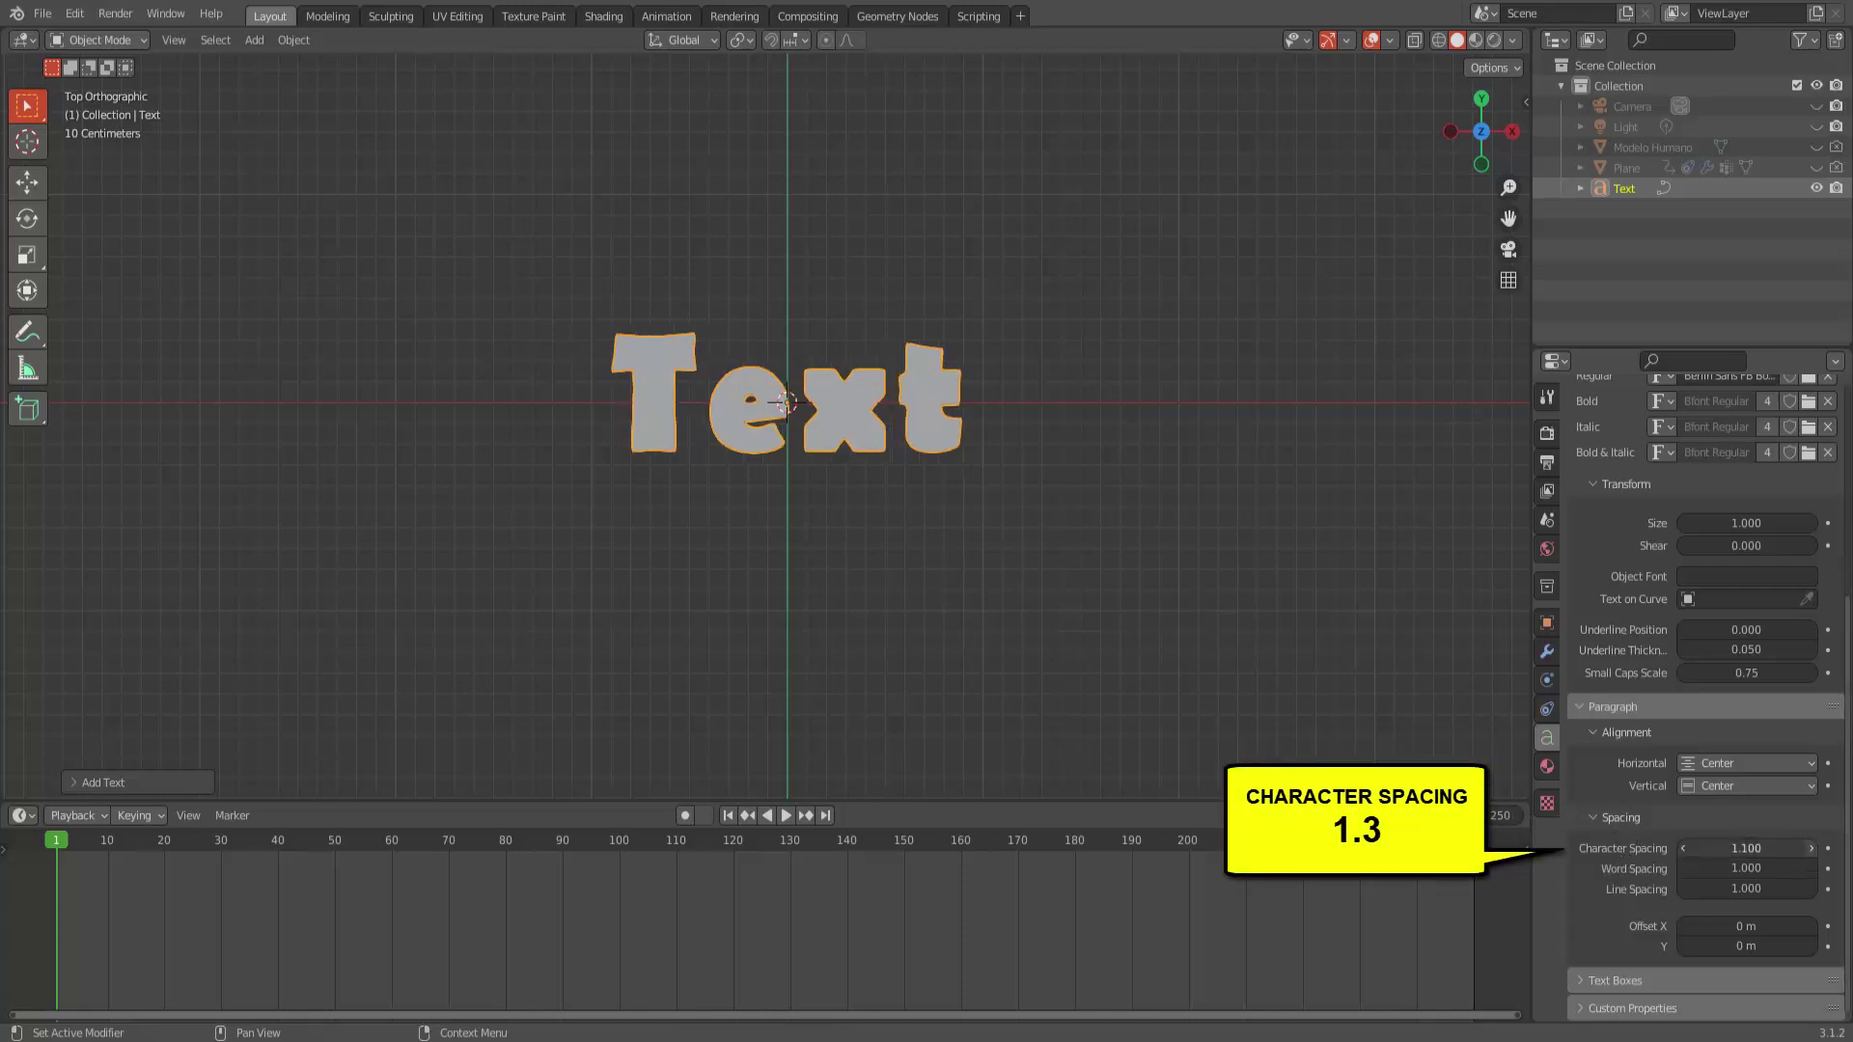
pyautogui.click(1810, 848)
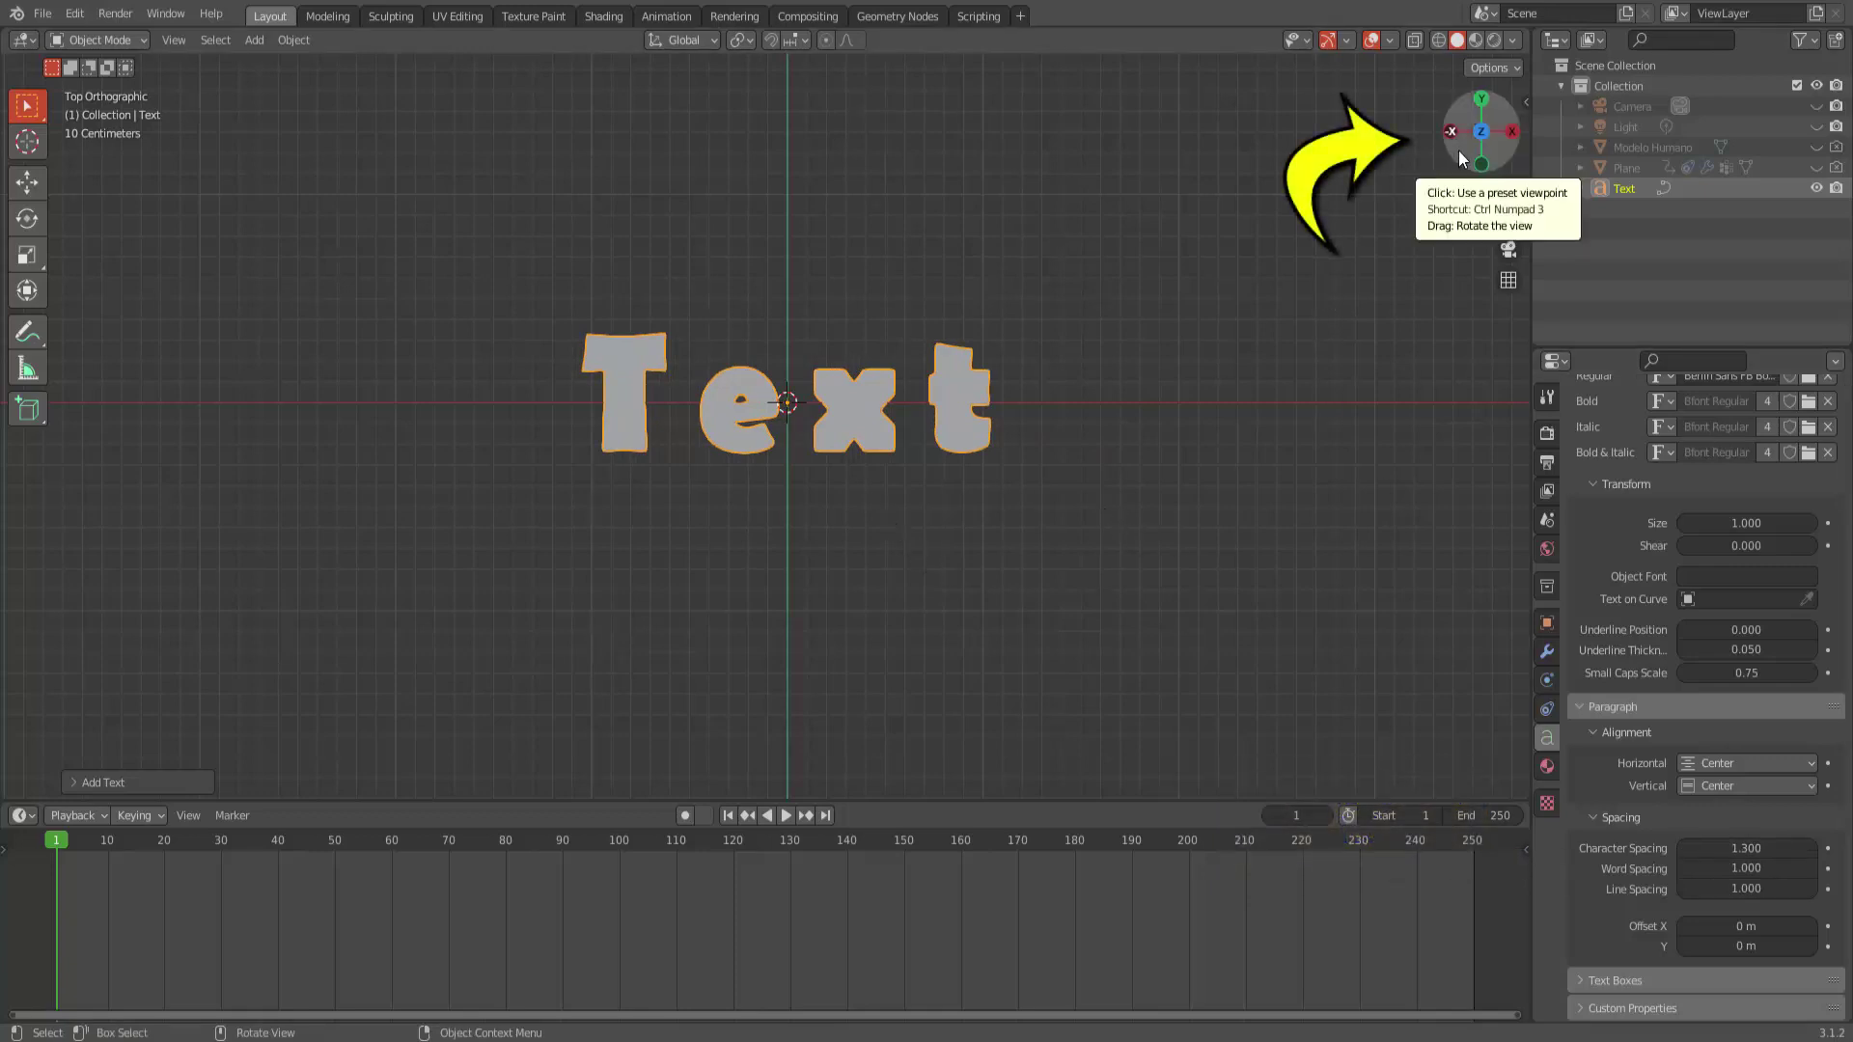
# In a perspective view, set the text's Geometry Extrude depth to 0.02 m.
pyautogui.moveTo(1457, 151)
pyautogui.mouseDown()
pyautogui.moveTo(1505, 222)
pyautogui.moveTo(1480, 285)
pyautogui.mouseUp()
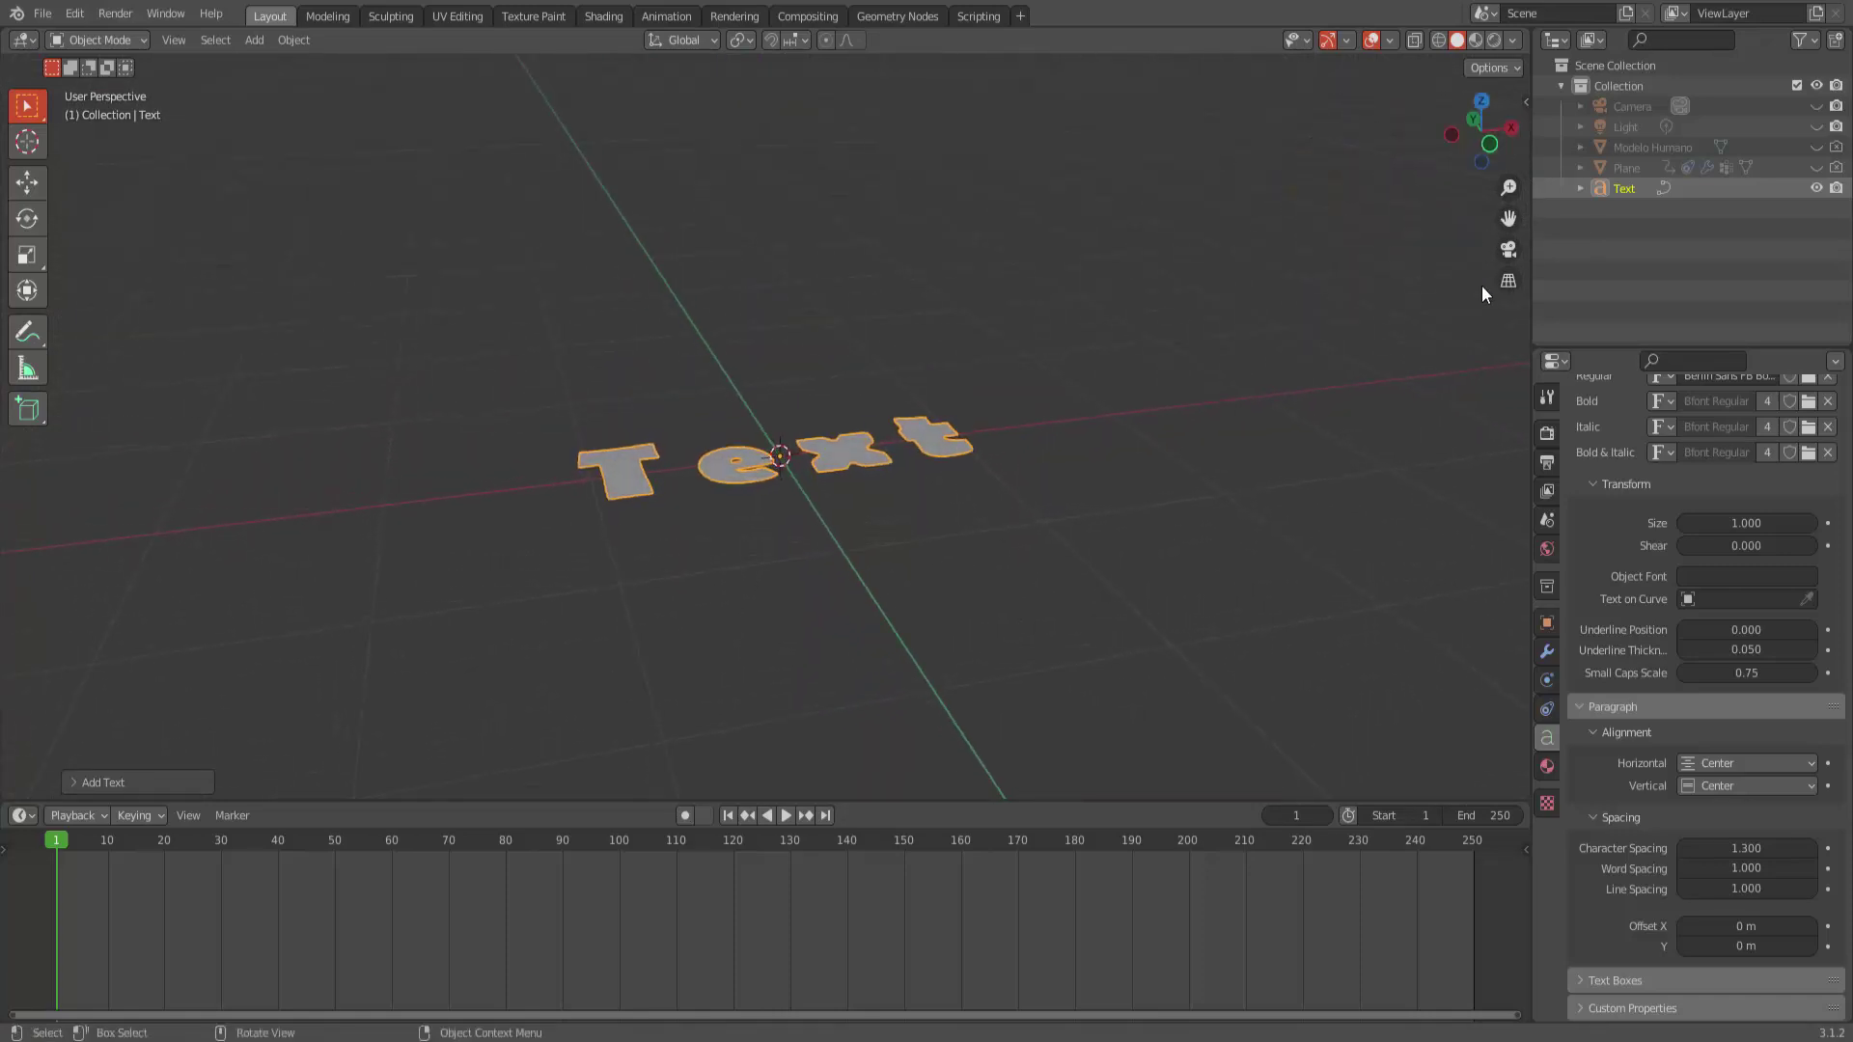
pyautogui.scroll(2, 1629, 618)
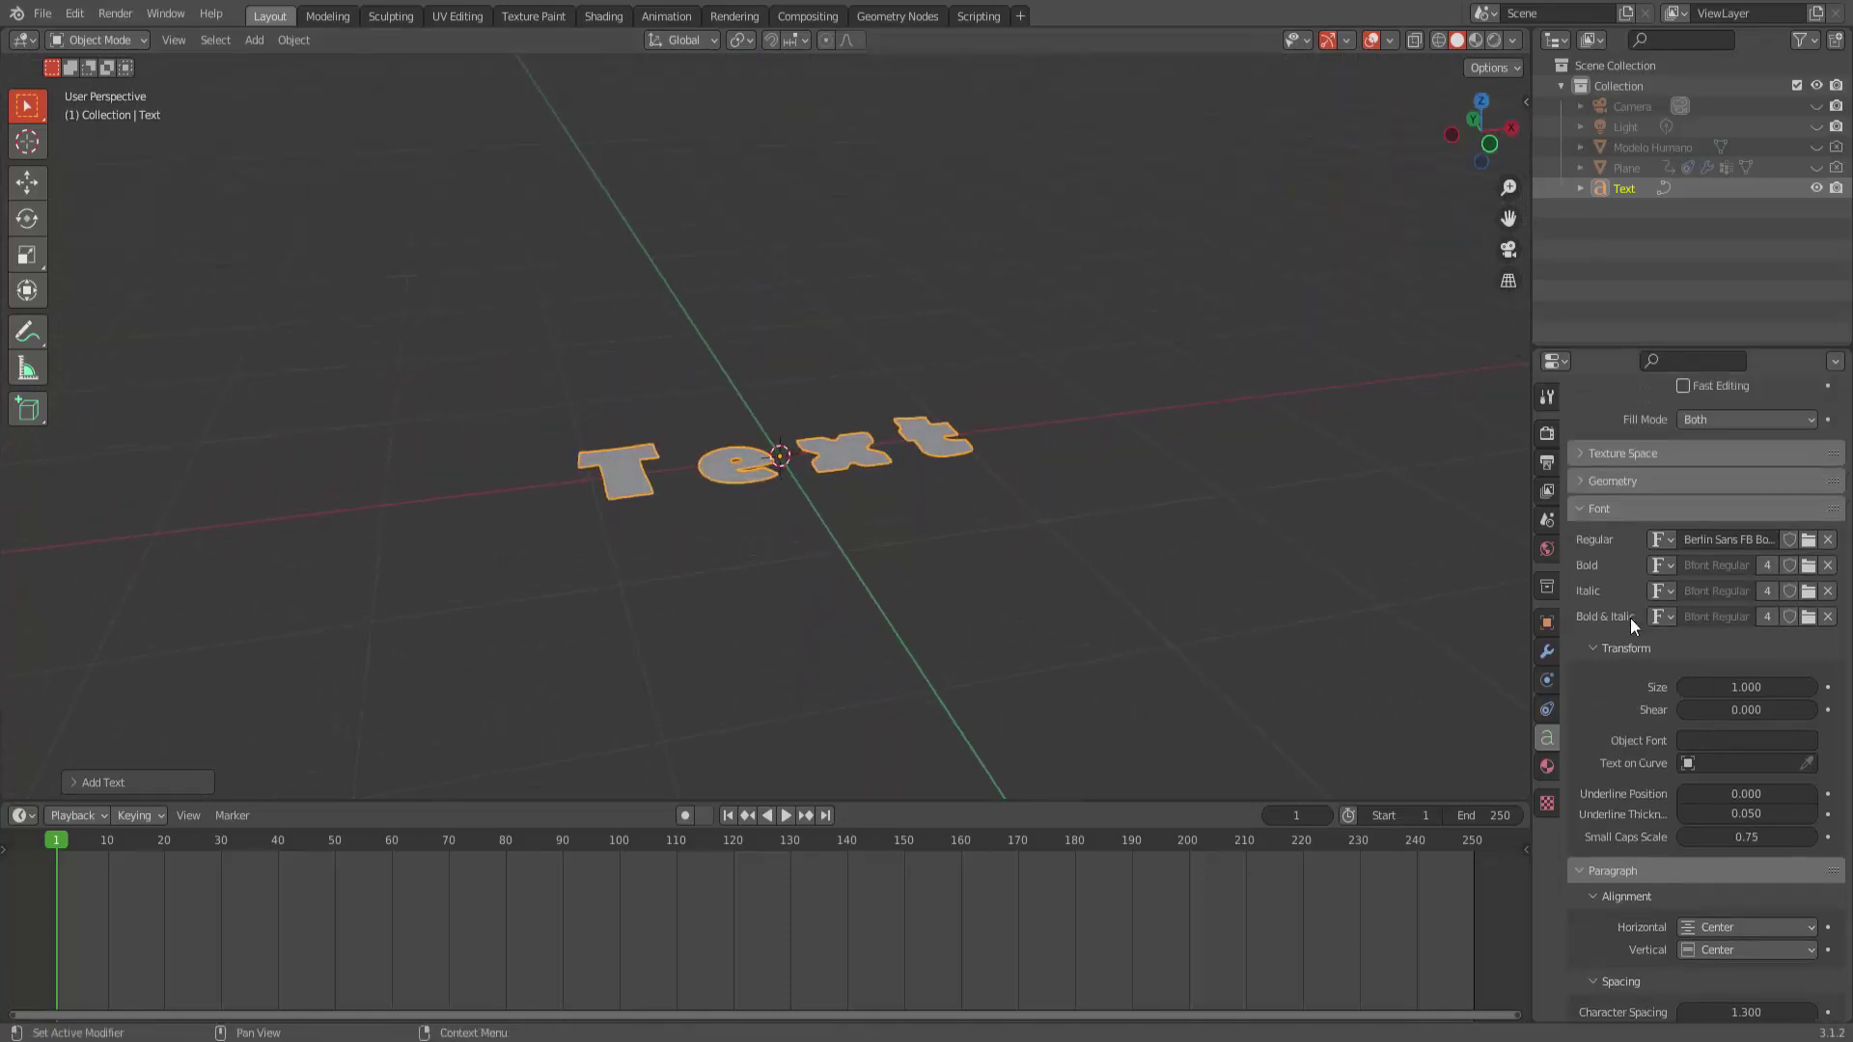
pyautogui.scroll(2, 1630, 617)
pyautogui.scroll(2, 1629, 617)
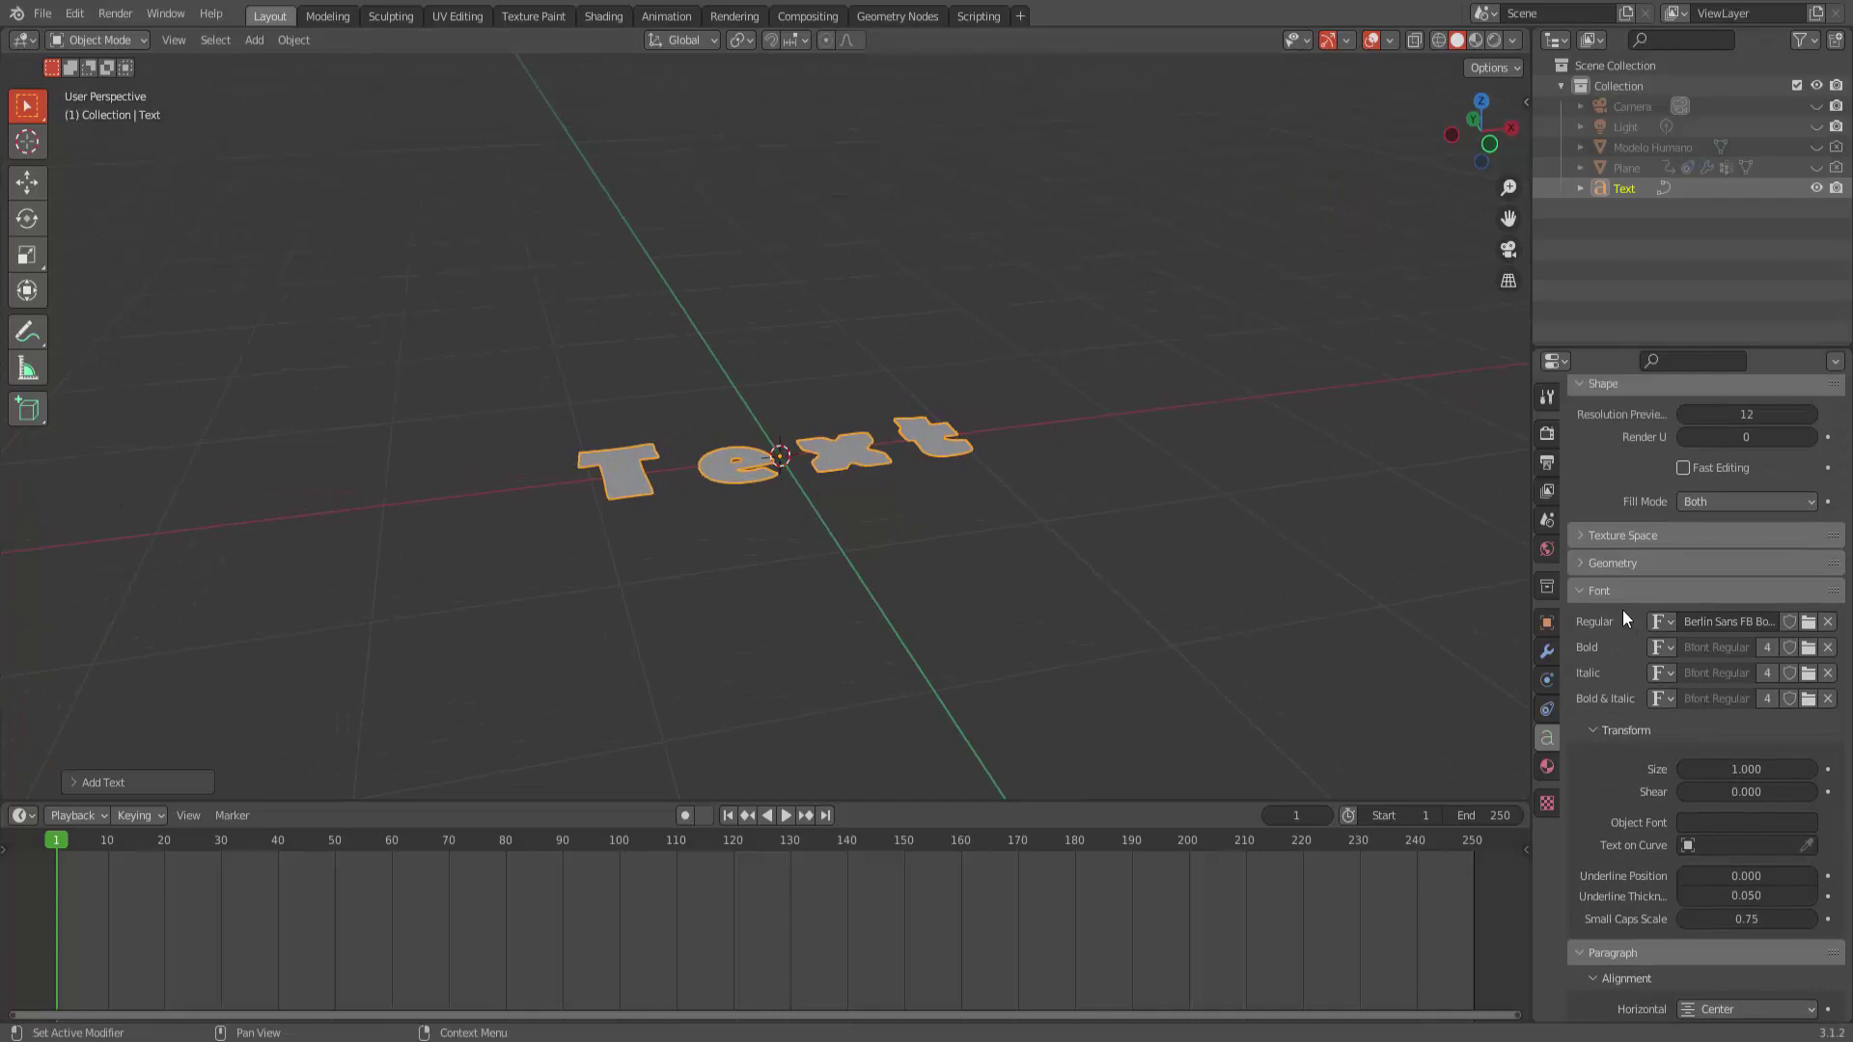
pyautogui.click(1579, 564)
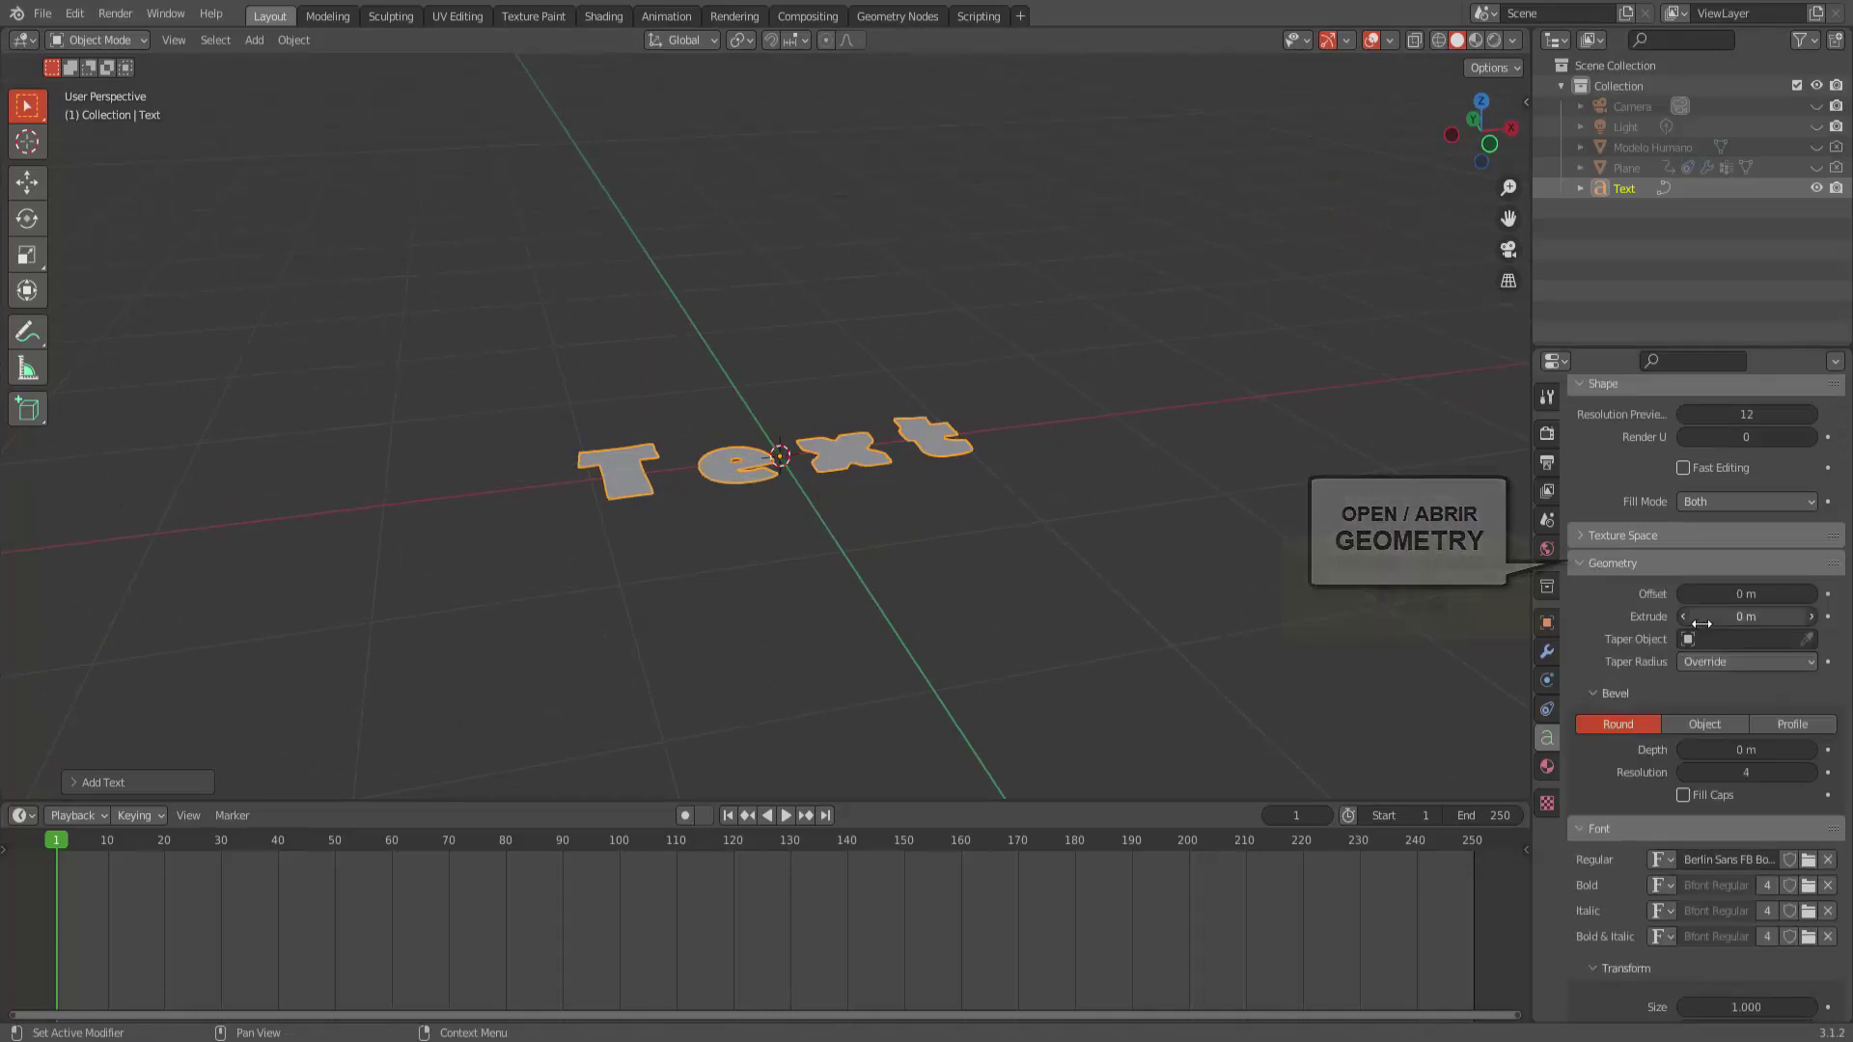
pyautogui.moveTo(1746, 616)
pyautogui.mouseDown()
pyautogui.moveTo(1766, 616)
pyautogui.moveTo(1732, 616)
pyautogui.mouseUp()
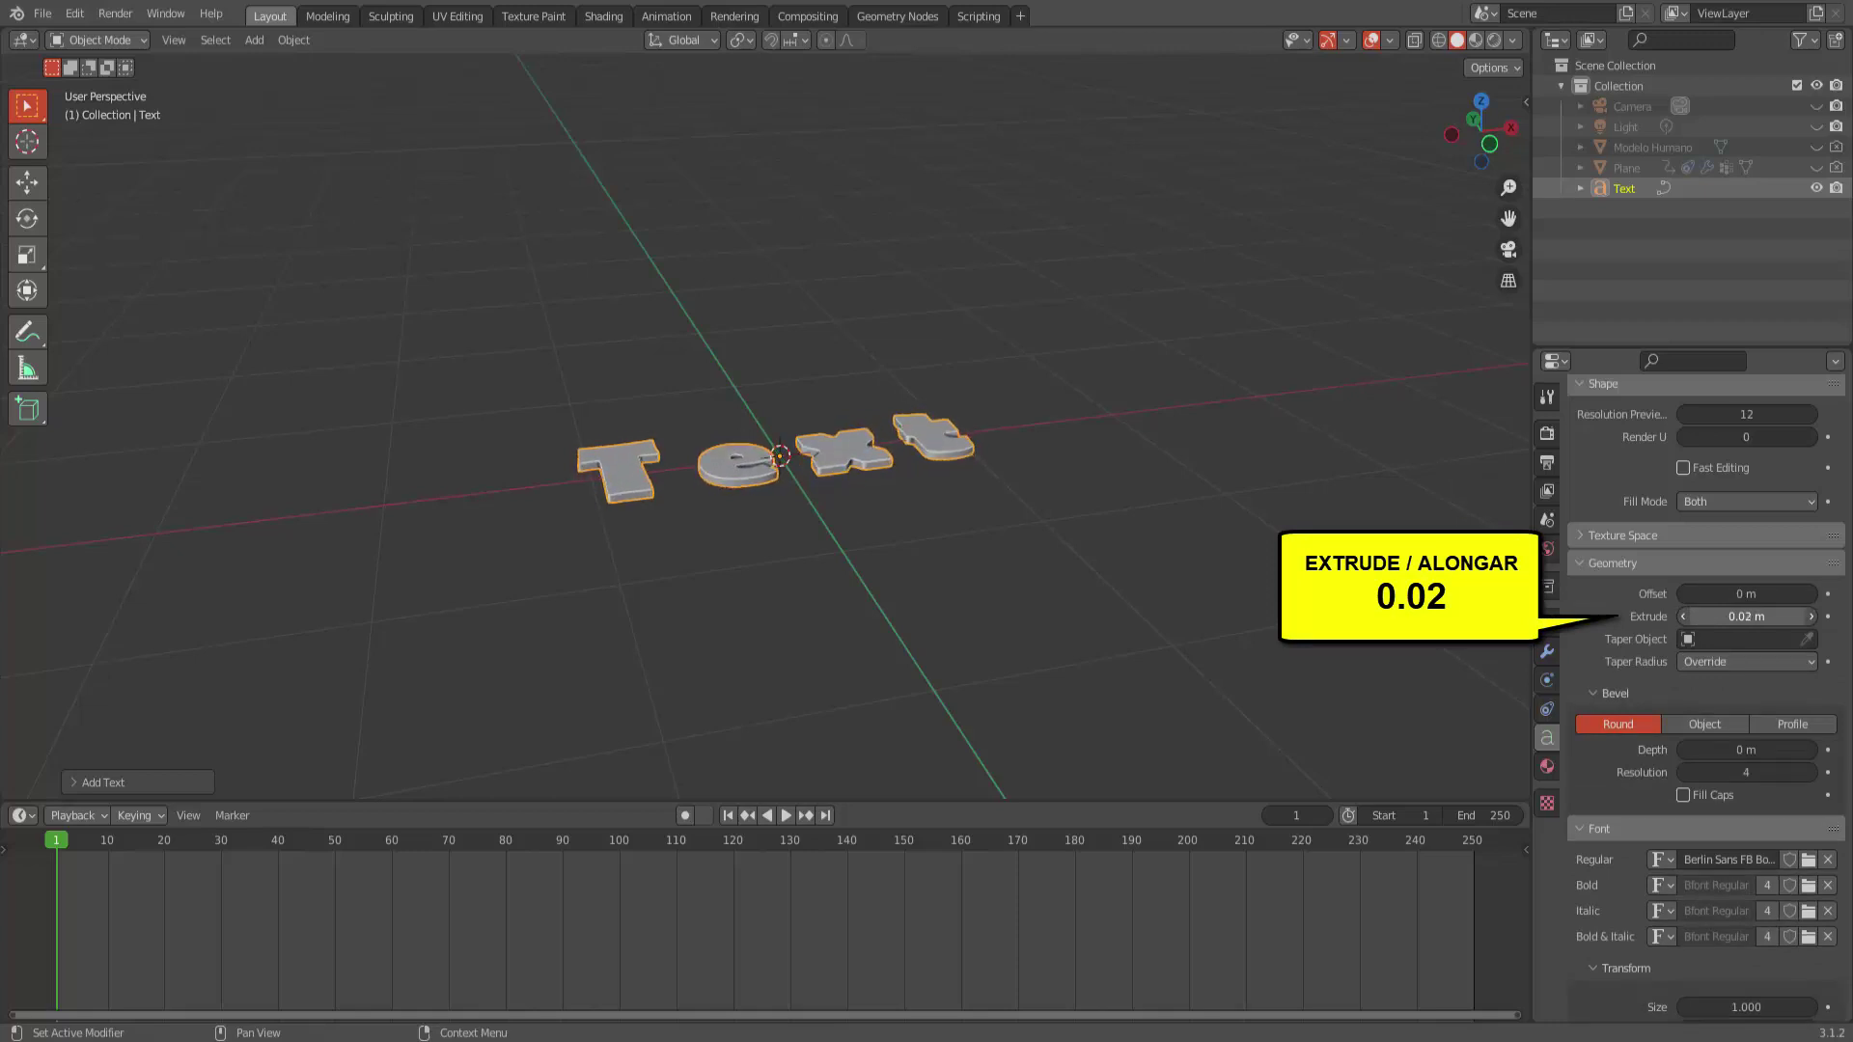
pyautogui.scroll(3, 1212, 629)
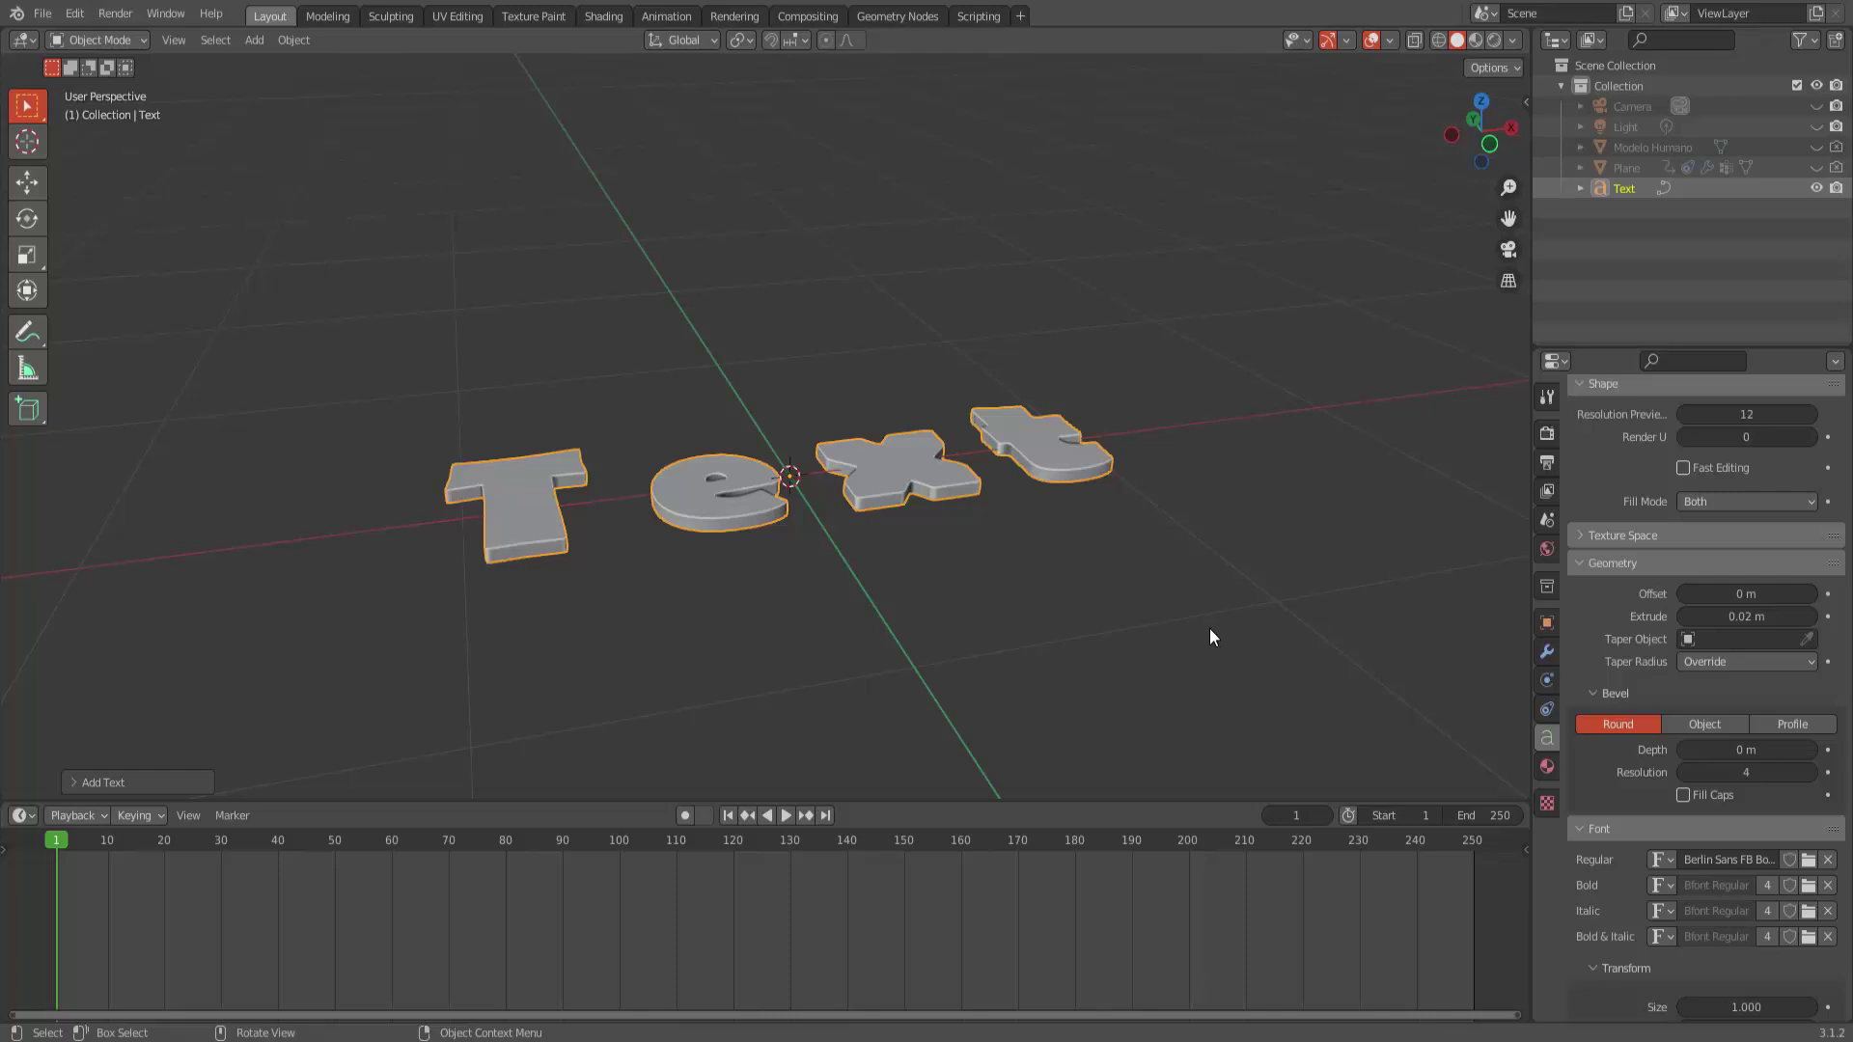
pyautogui.scroll(-1, 1208, 628)
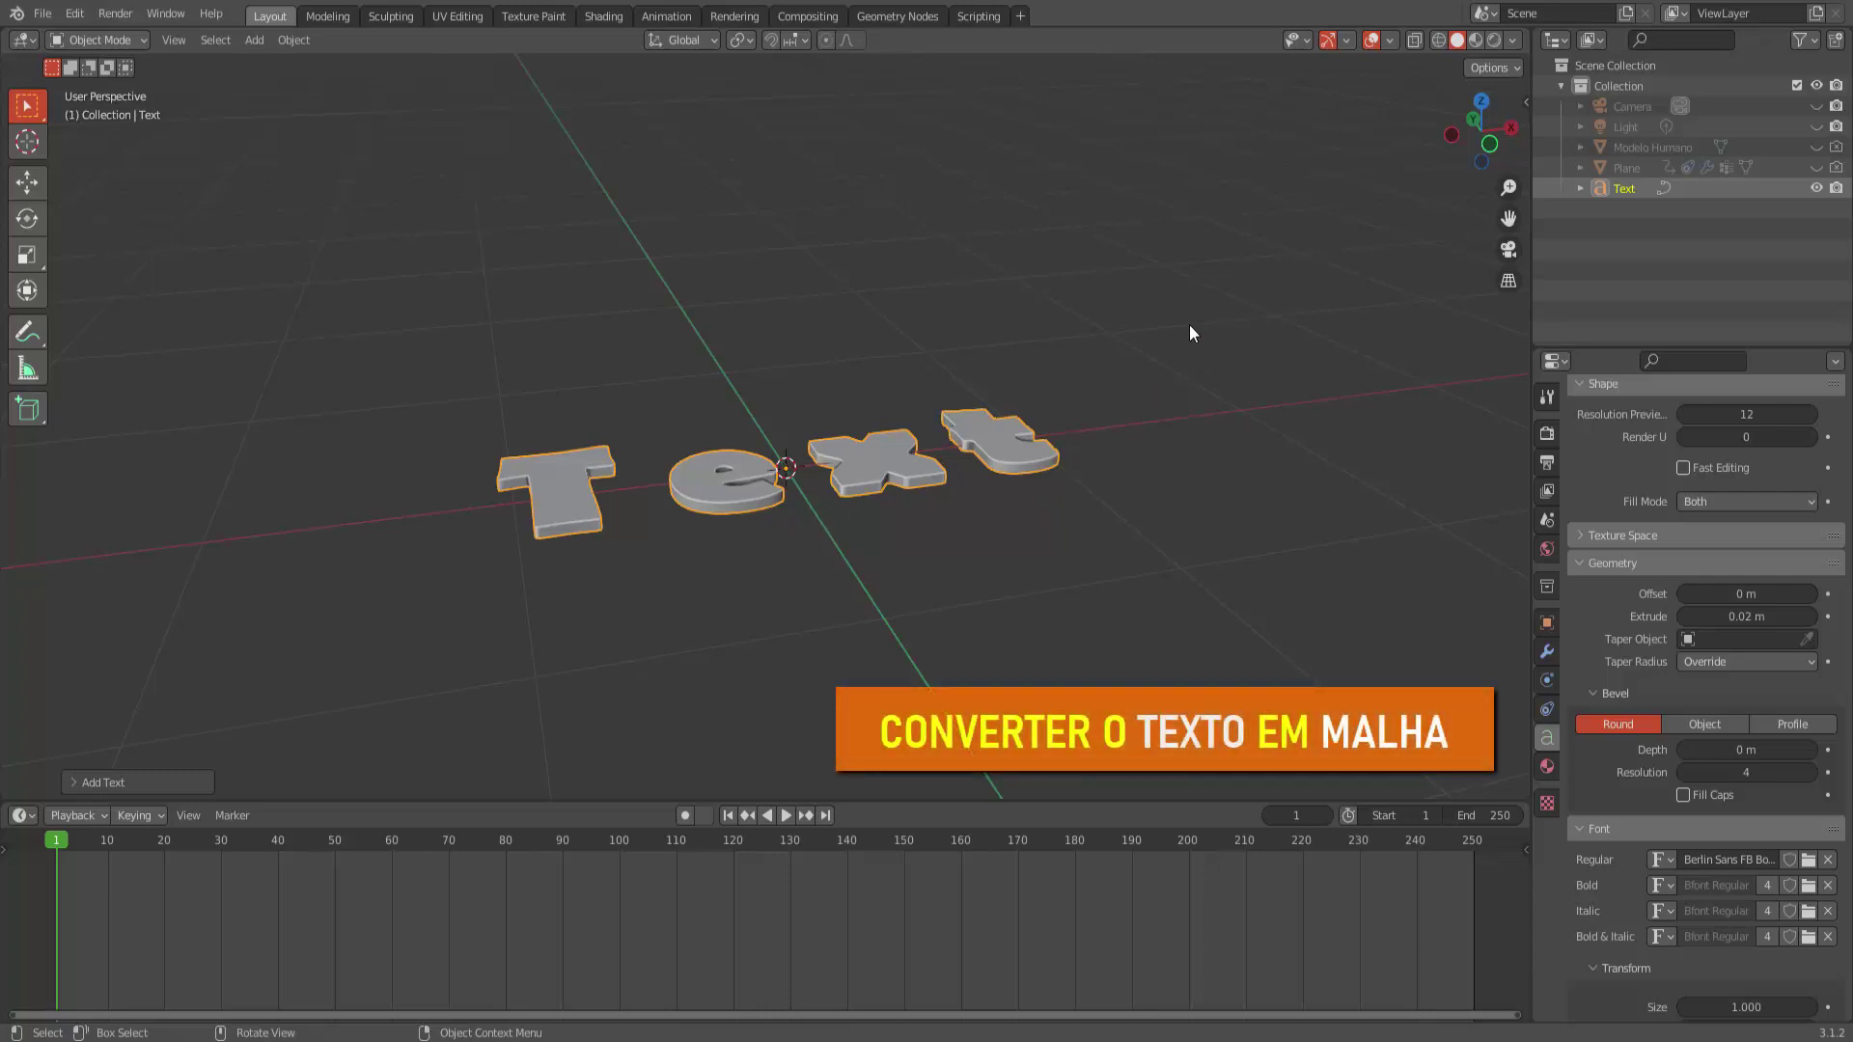
# Convert the extruded Text object to Mesh via the Convert To menu.
pyautogui.rightClick(1261, 357)
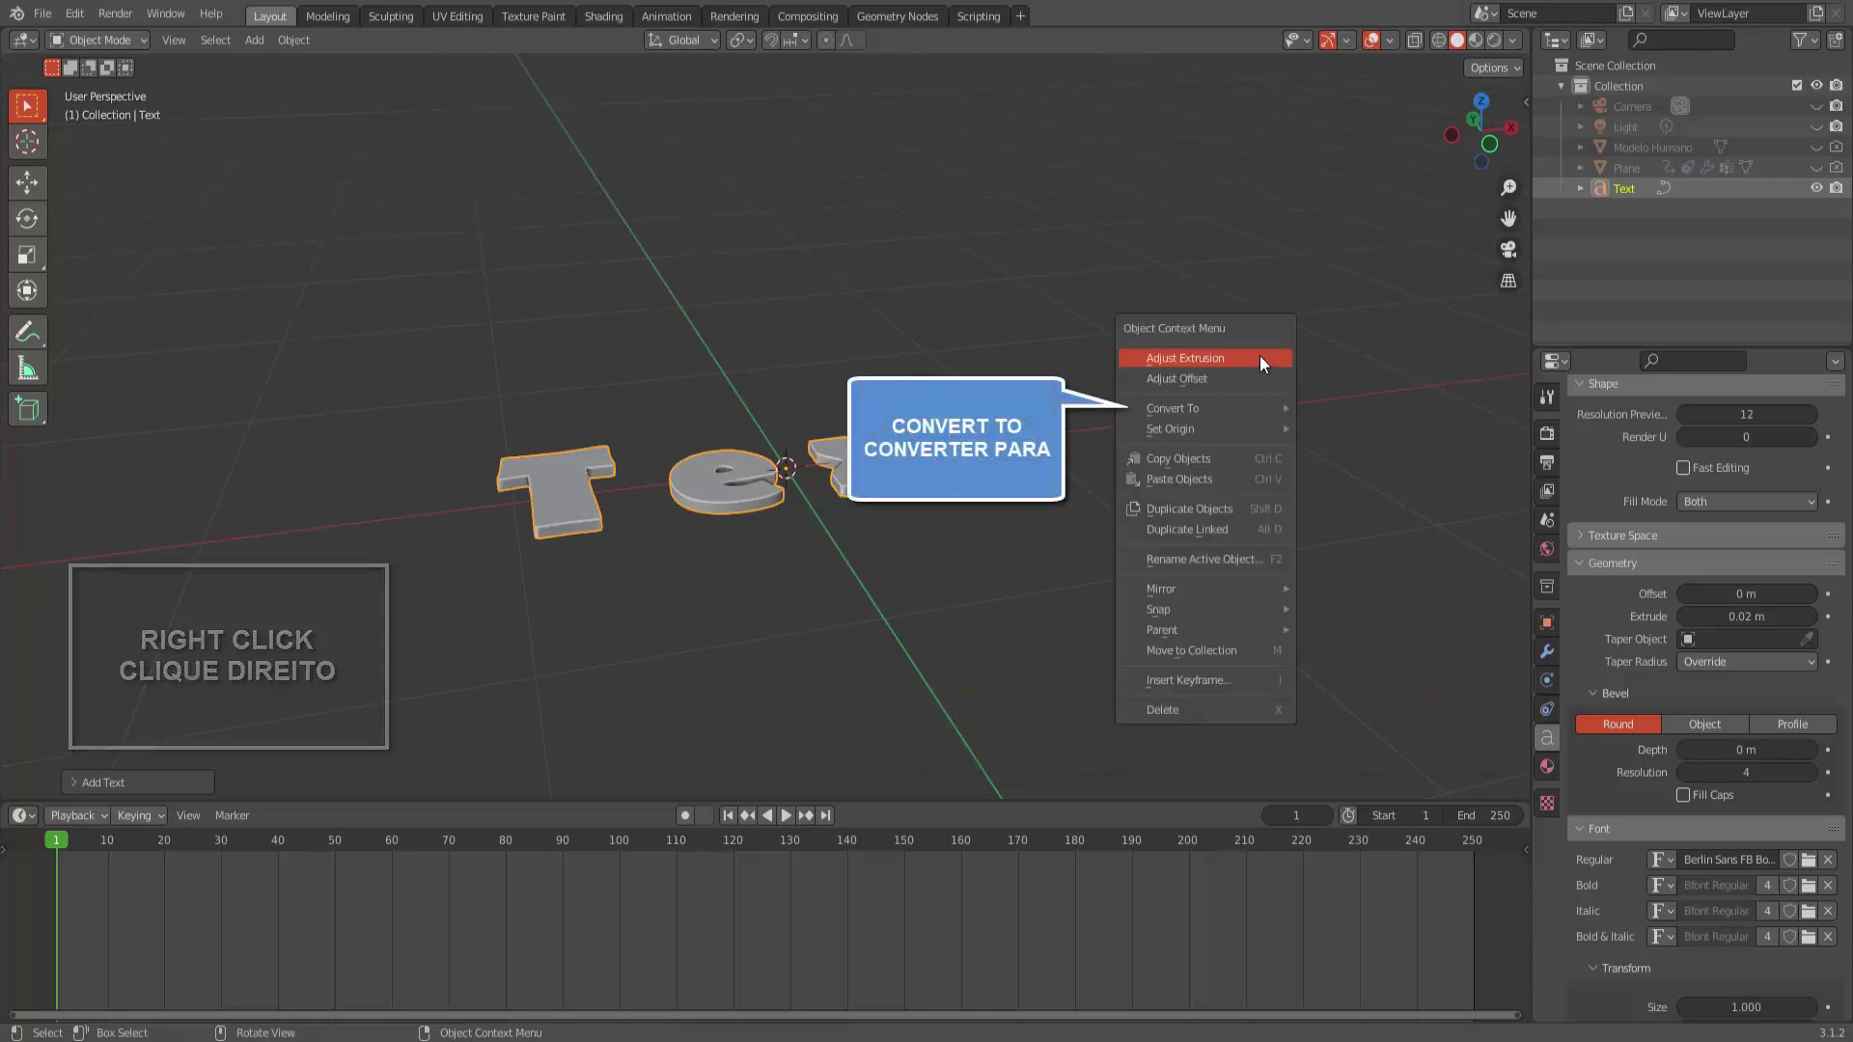
pyautogui.moveTo(1202, 408)
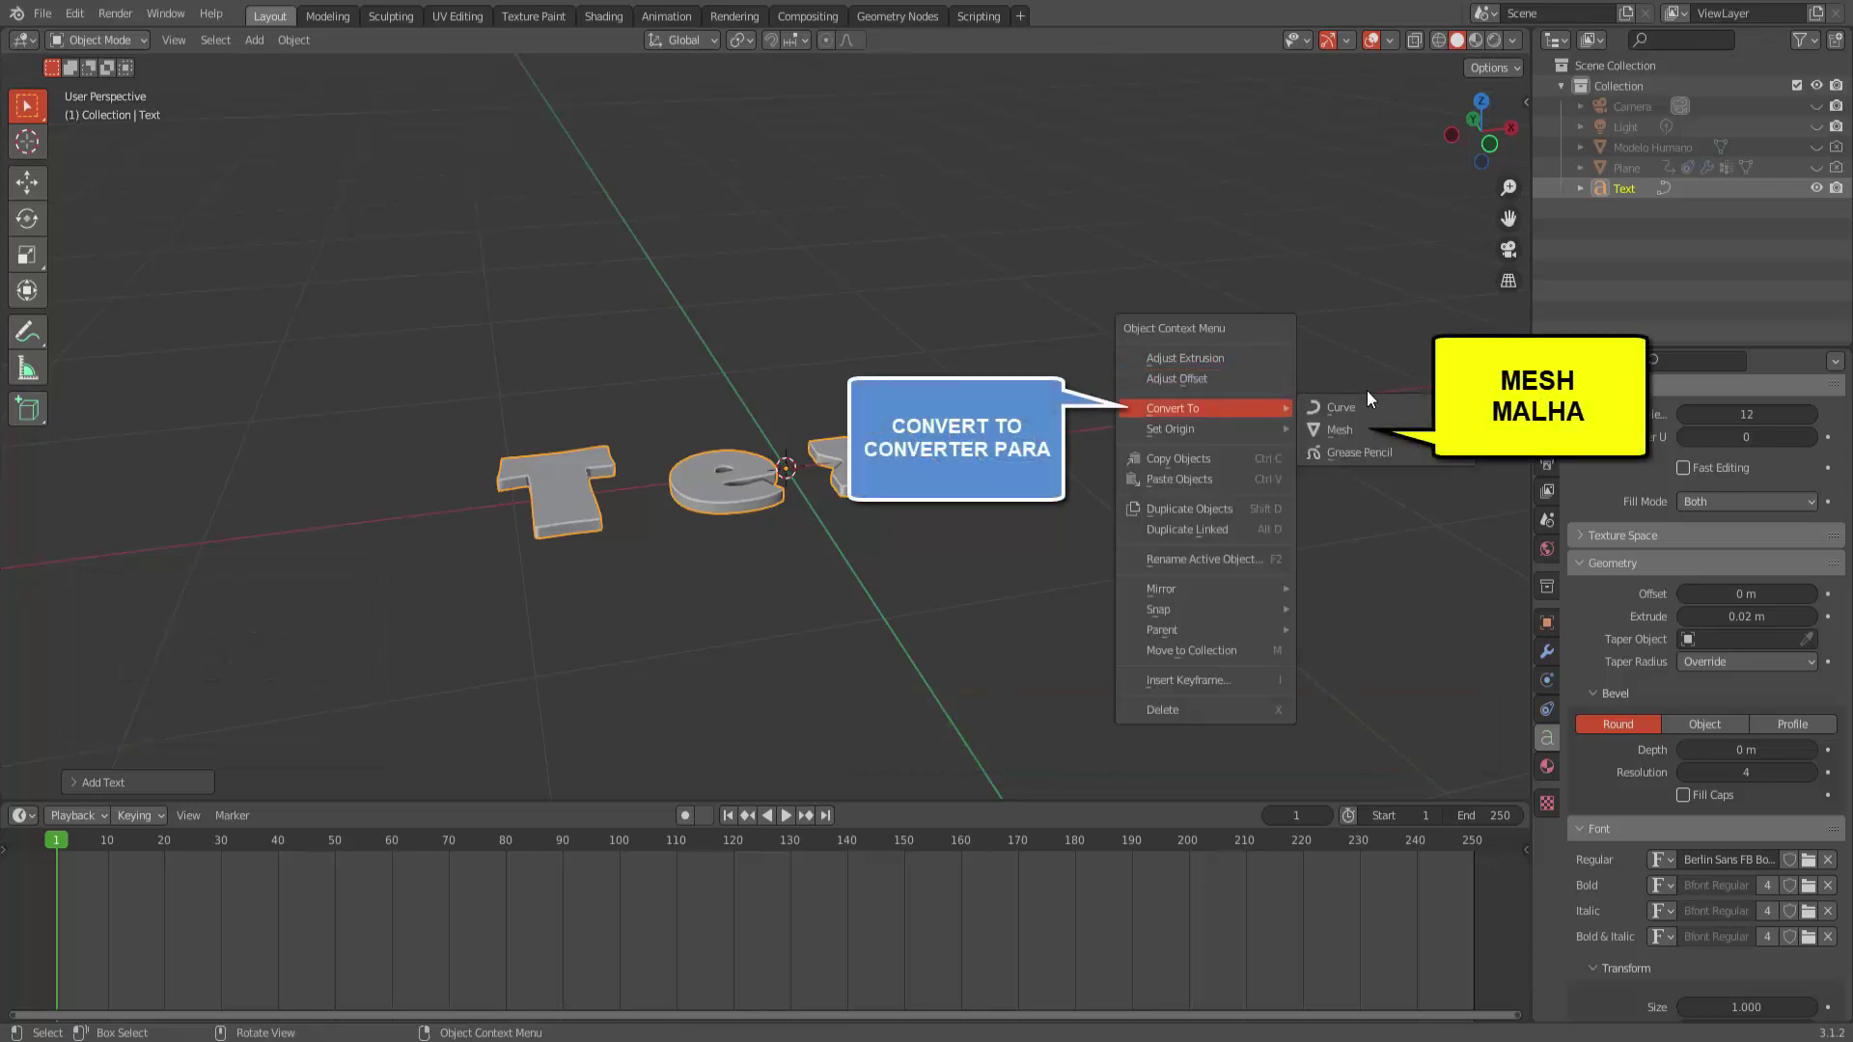
pyautogui.click(1364, 431)
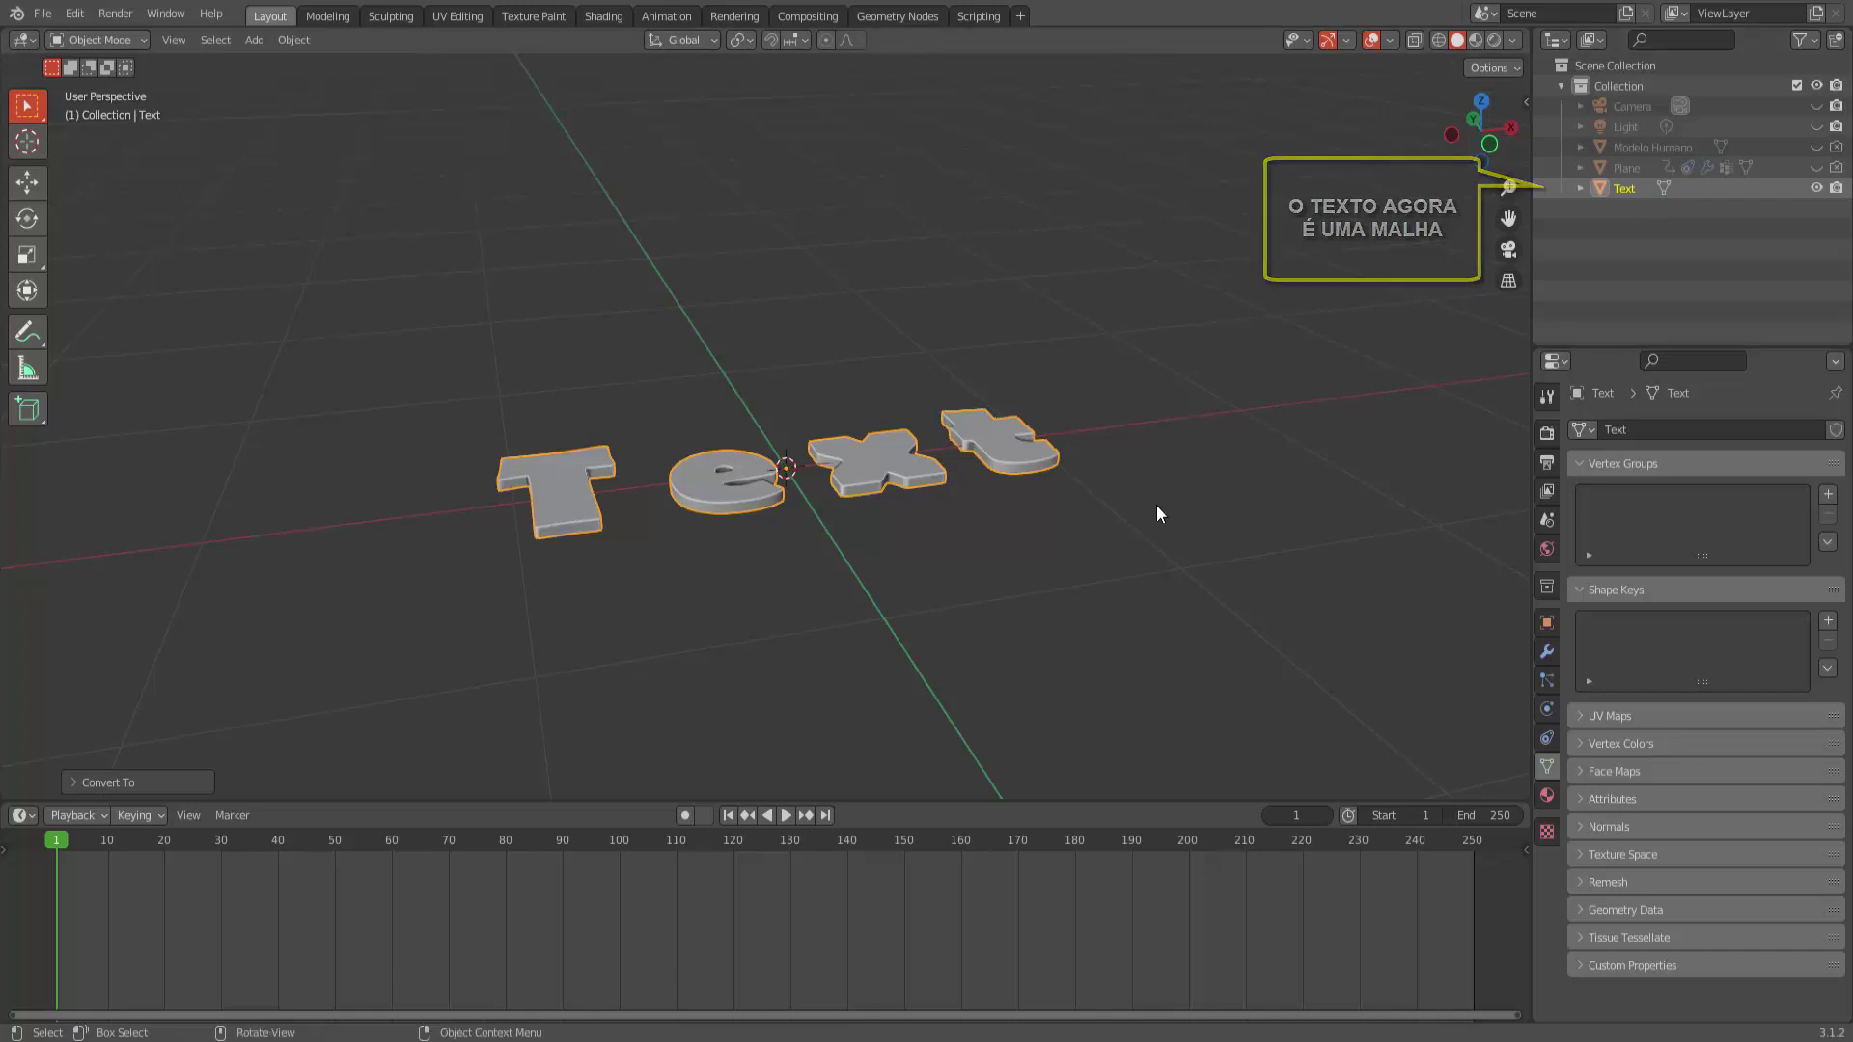
pyautogui.moveTo(1156, 506); pyautogui.dragTo(1172, 503, button='middle')
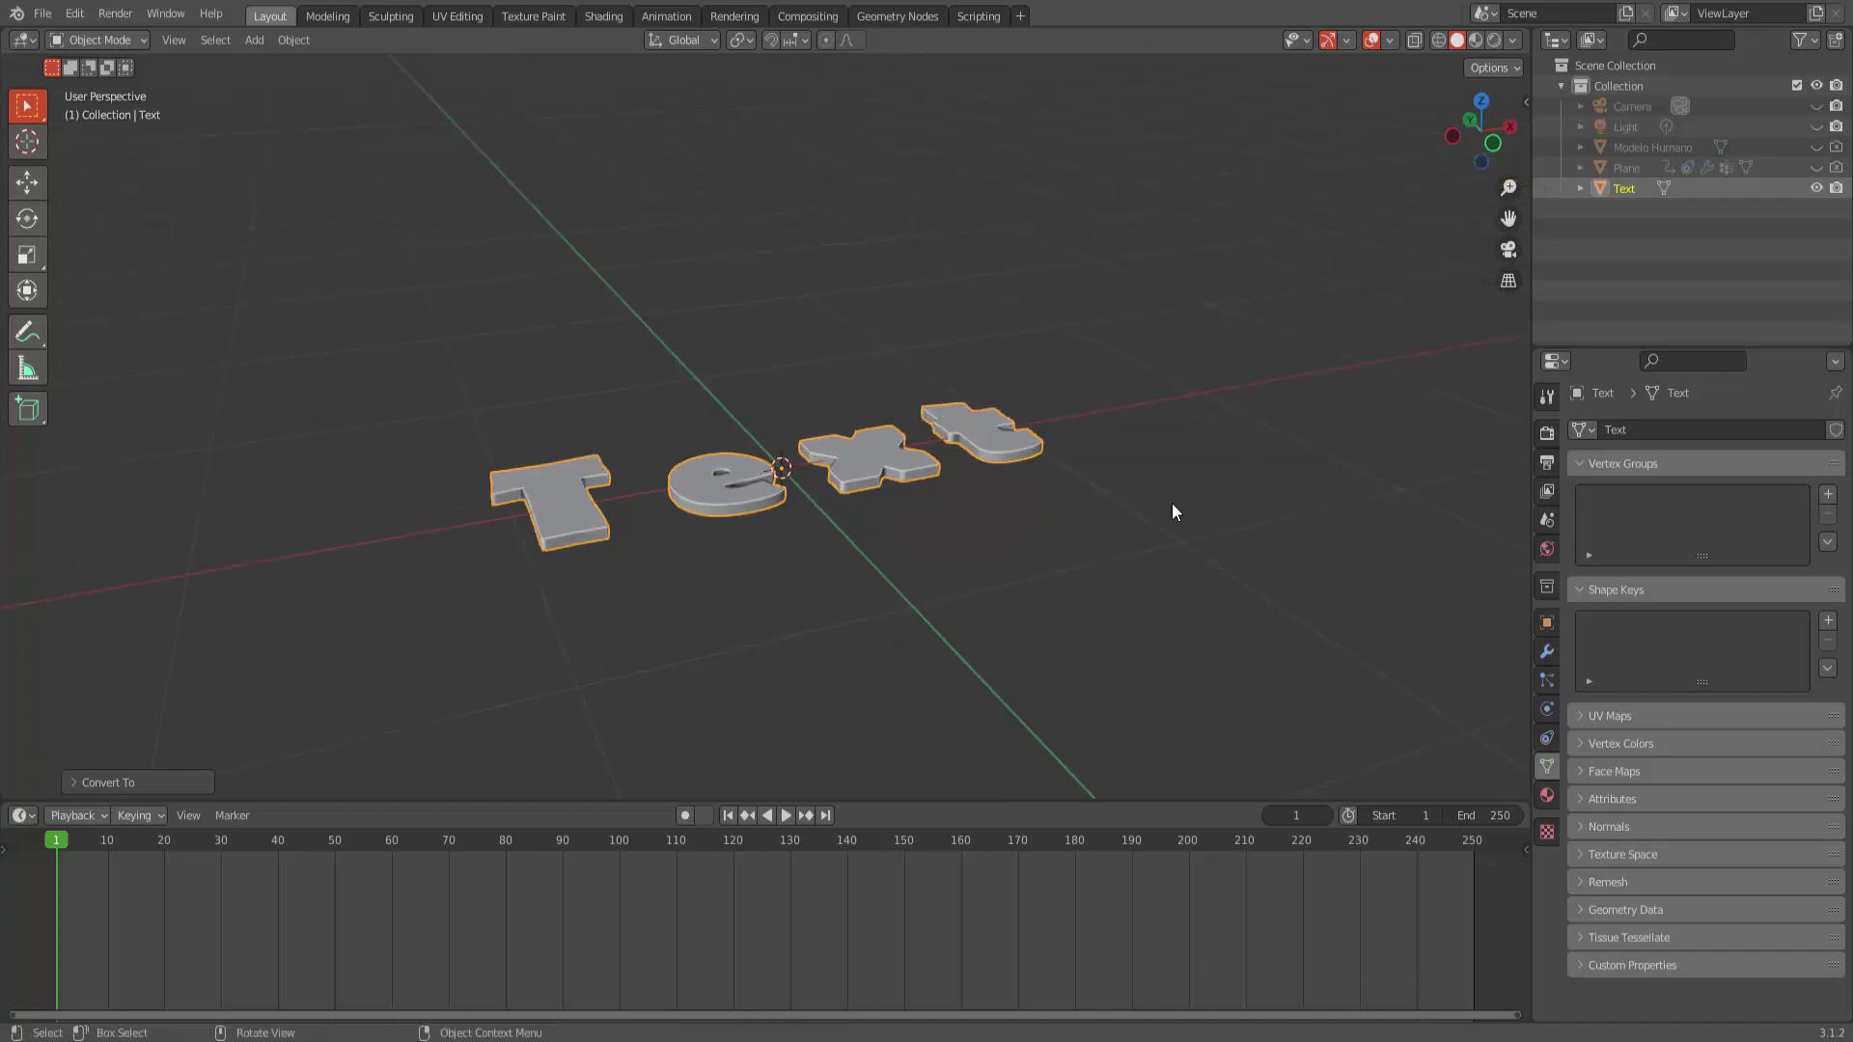
# In Edit Mode, select all and Merge by Distance, removing 2828 duplicate vertices.
pyautogui.click(1546, 708)
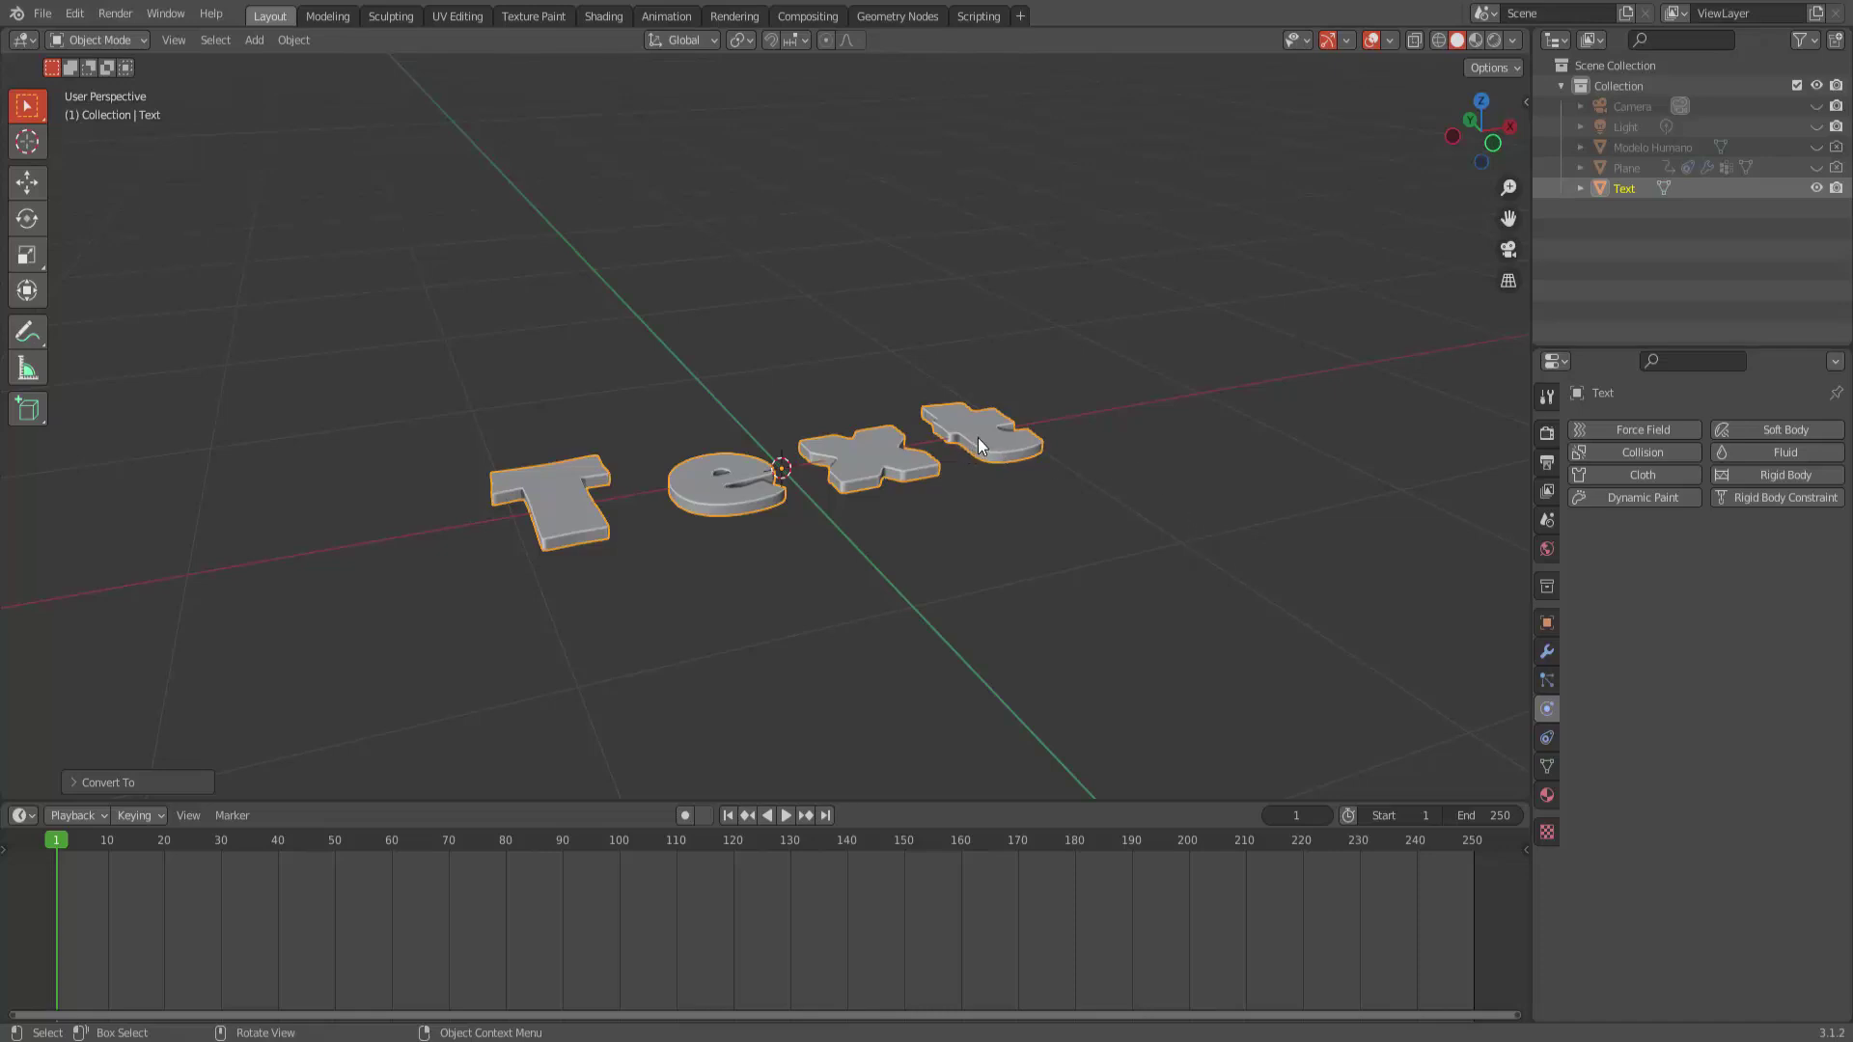
pyautogui.click(145, 48)
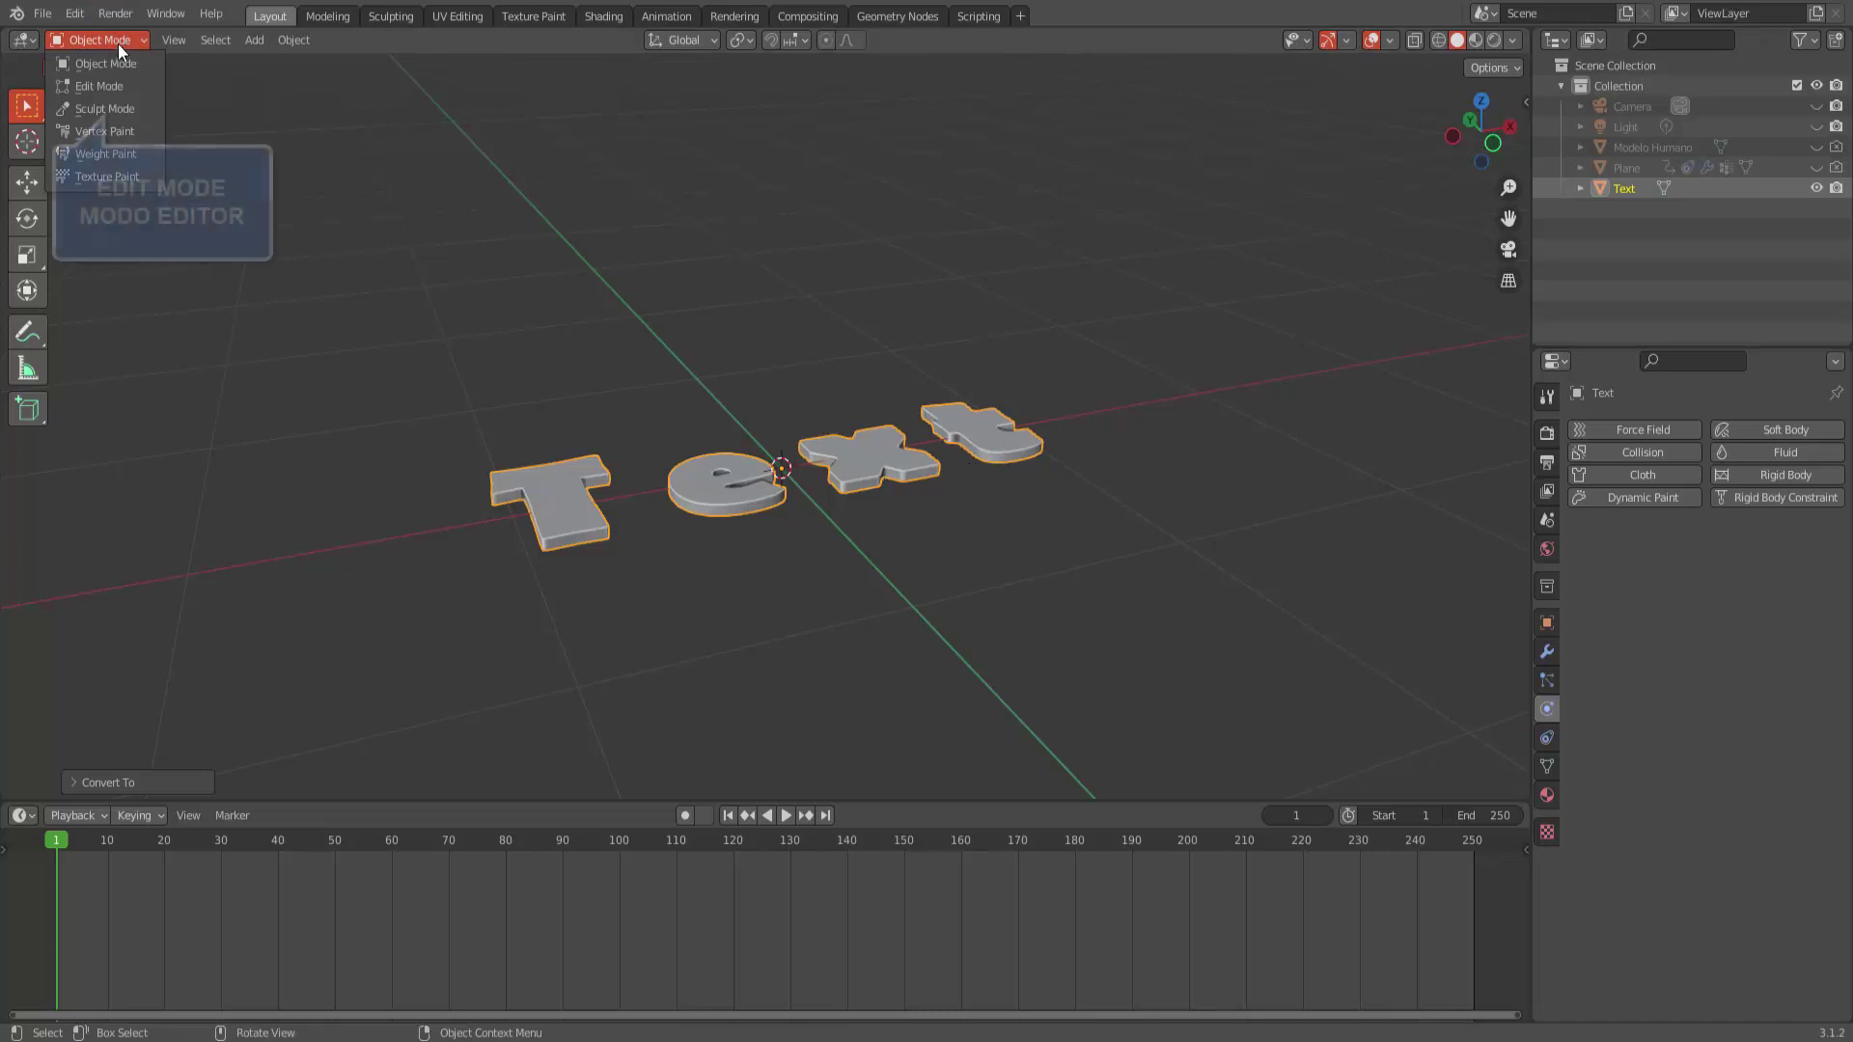
pyautogui.click(122, 82)
pyautogui.press('a')
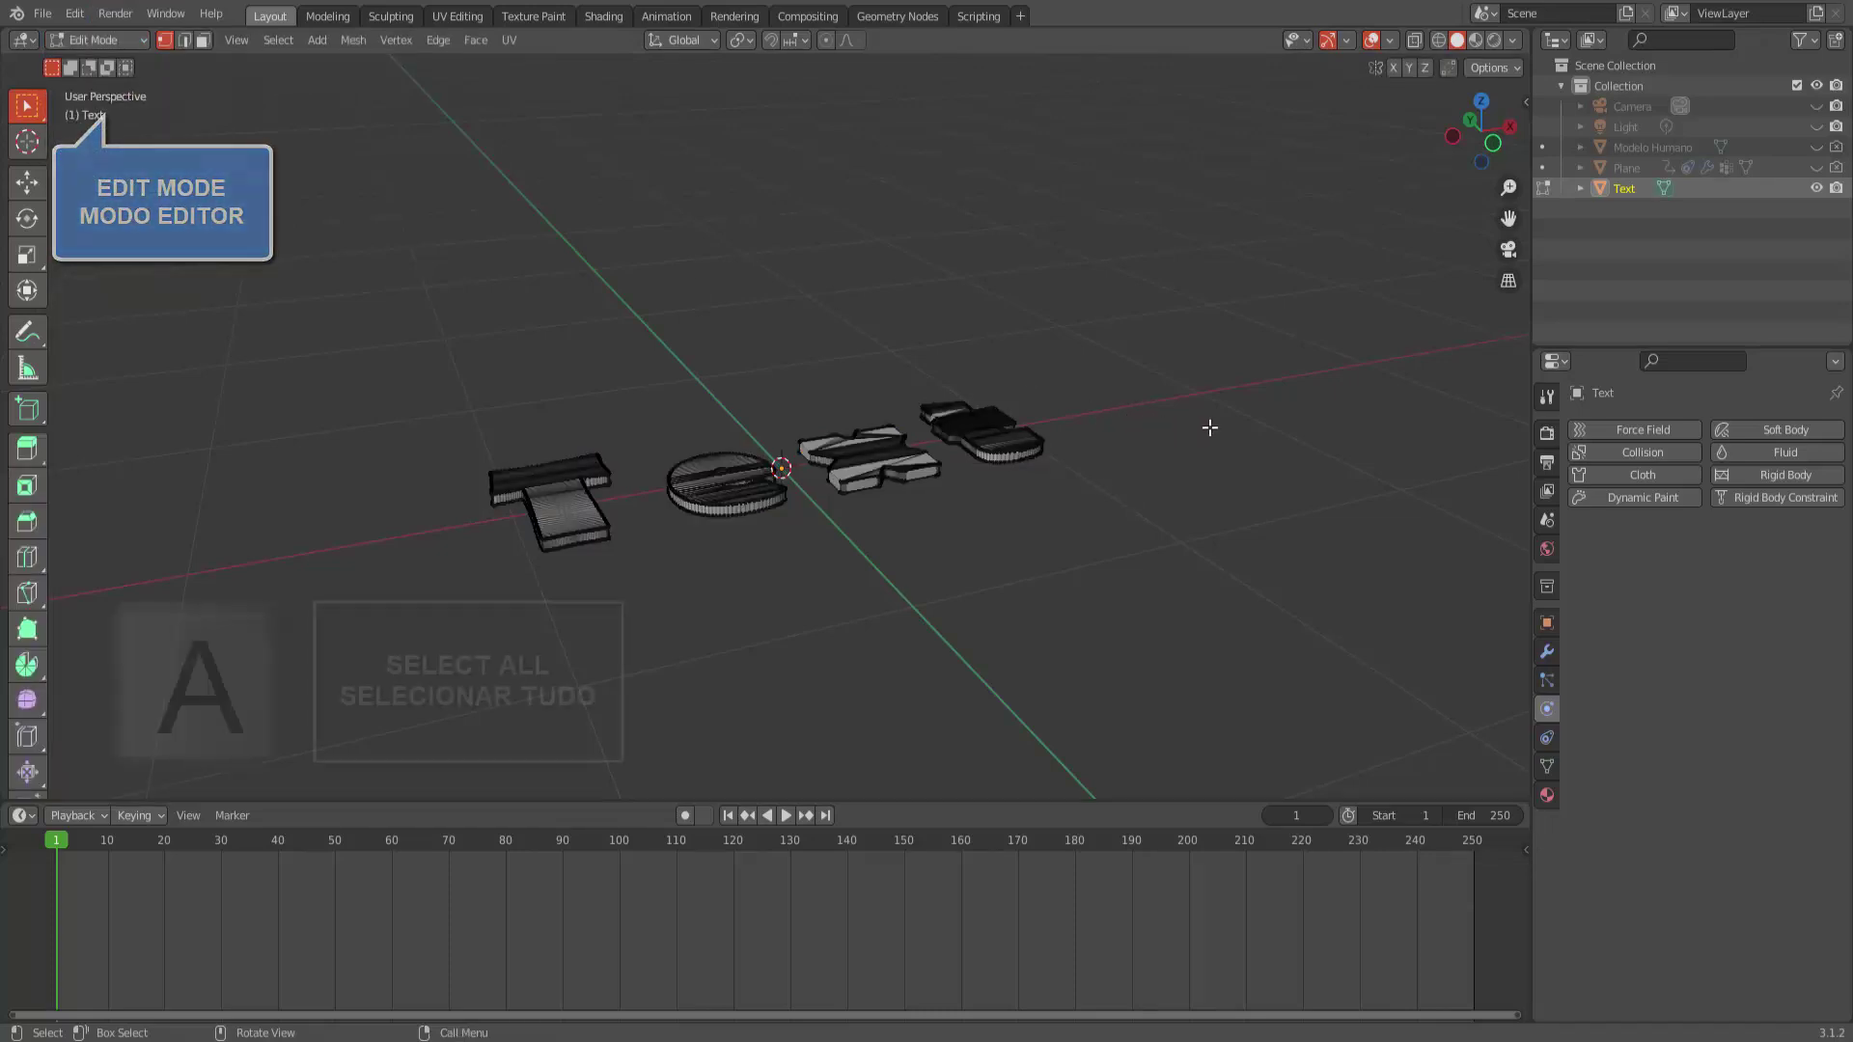
pyautogui.press('a')
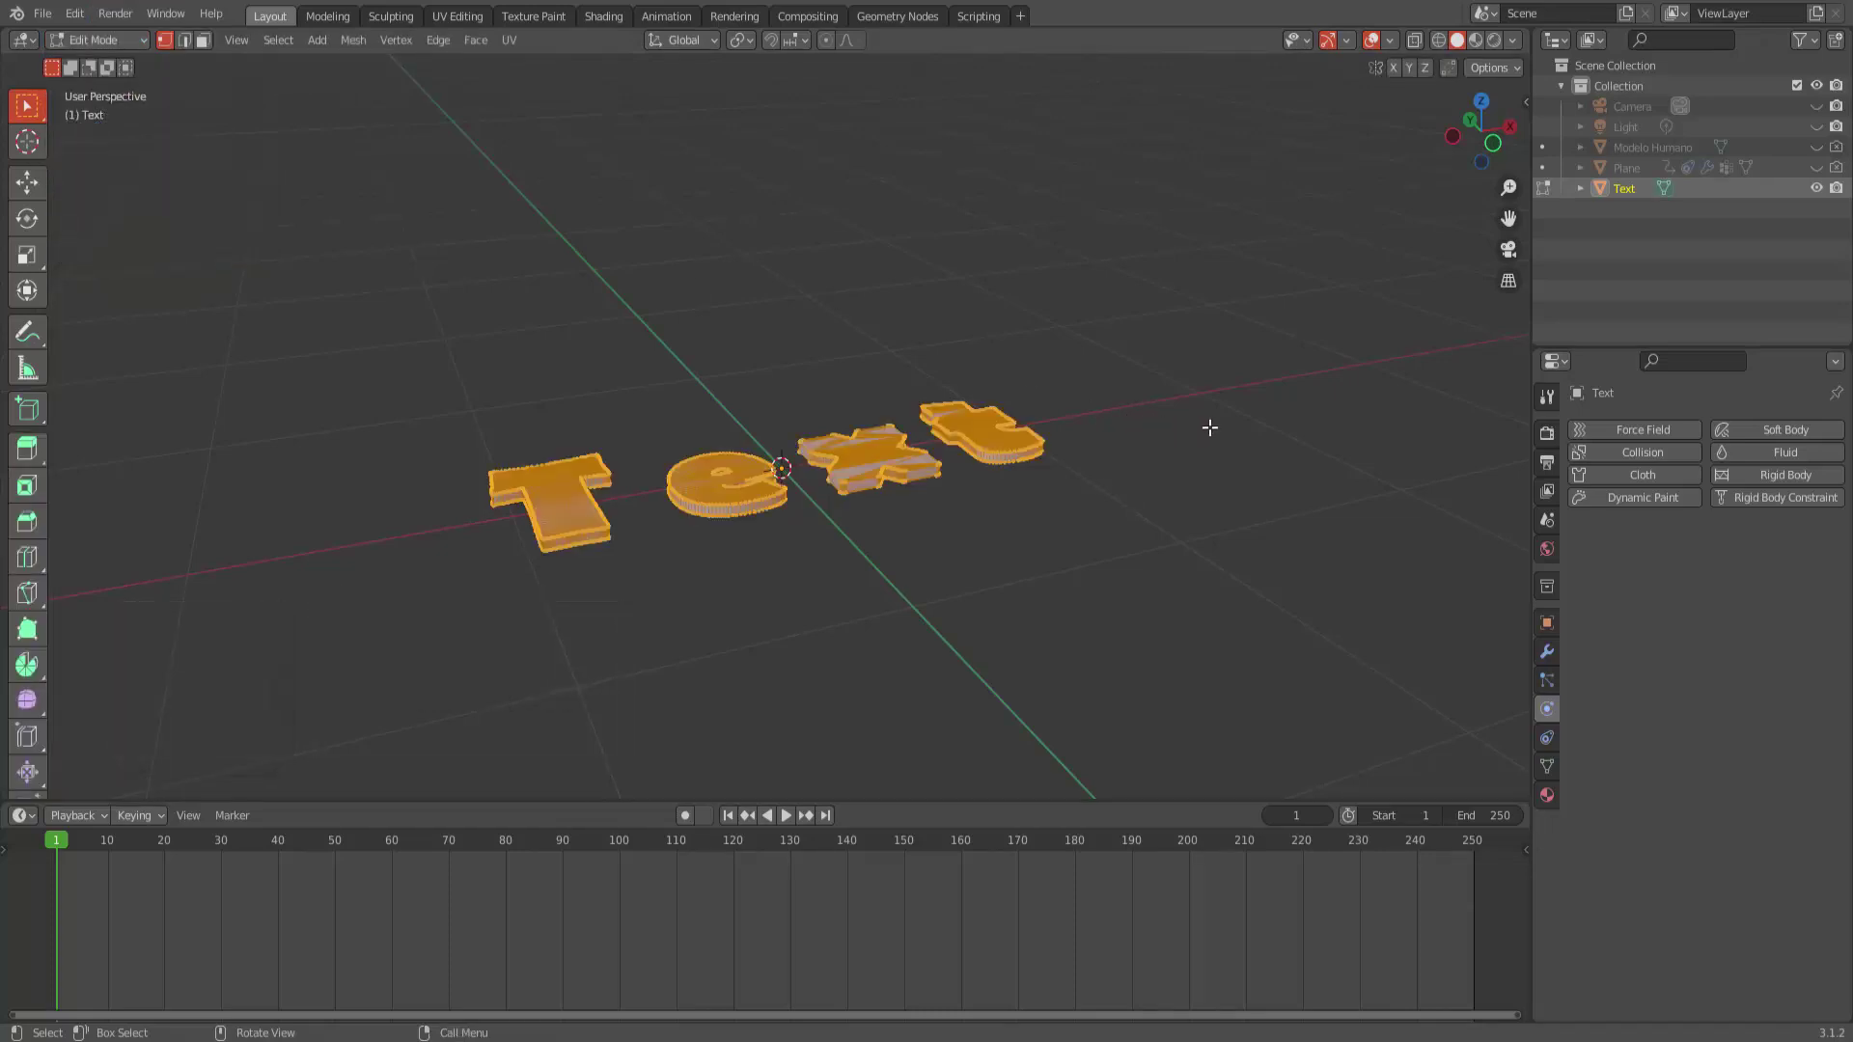
pyautogui.press('m')
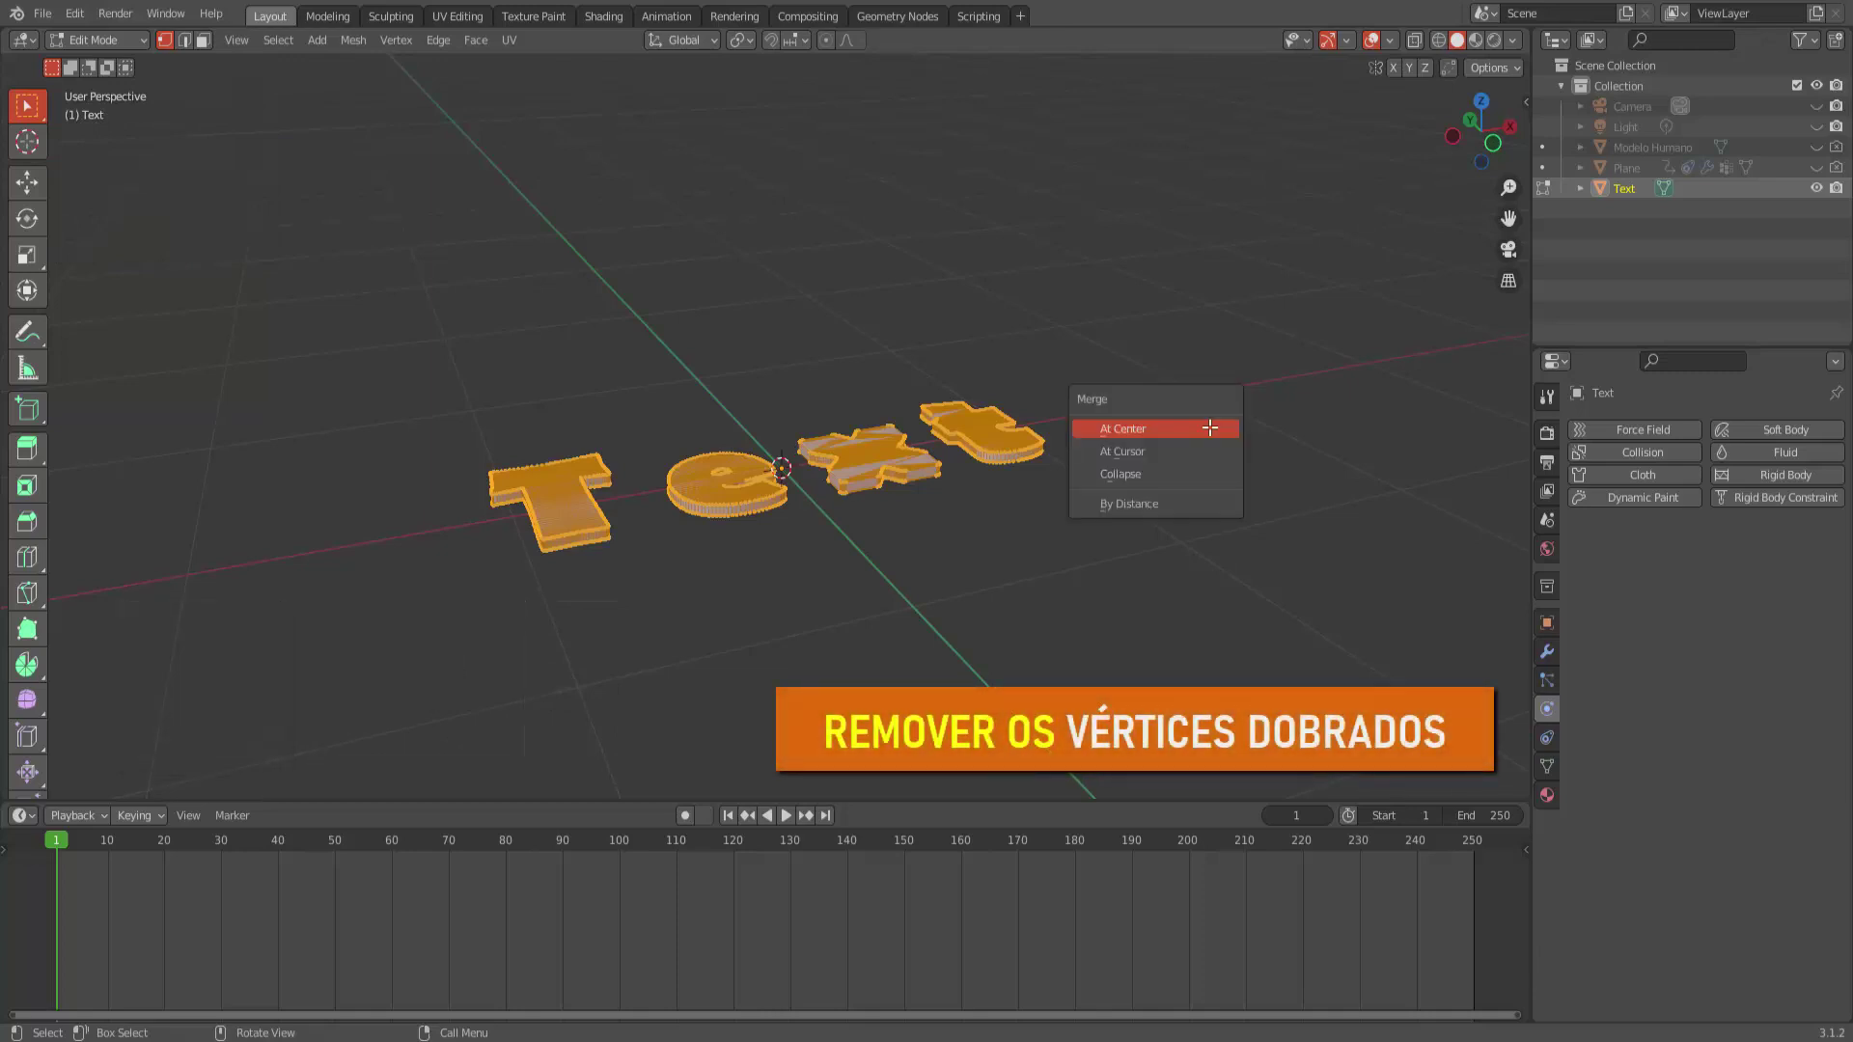
pyautogui.click(1203, 503)
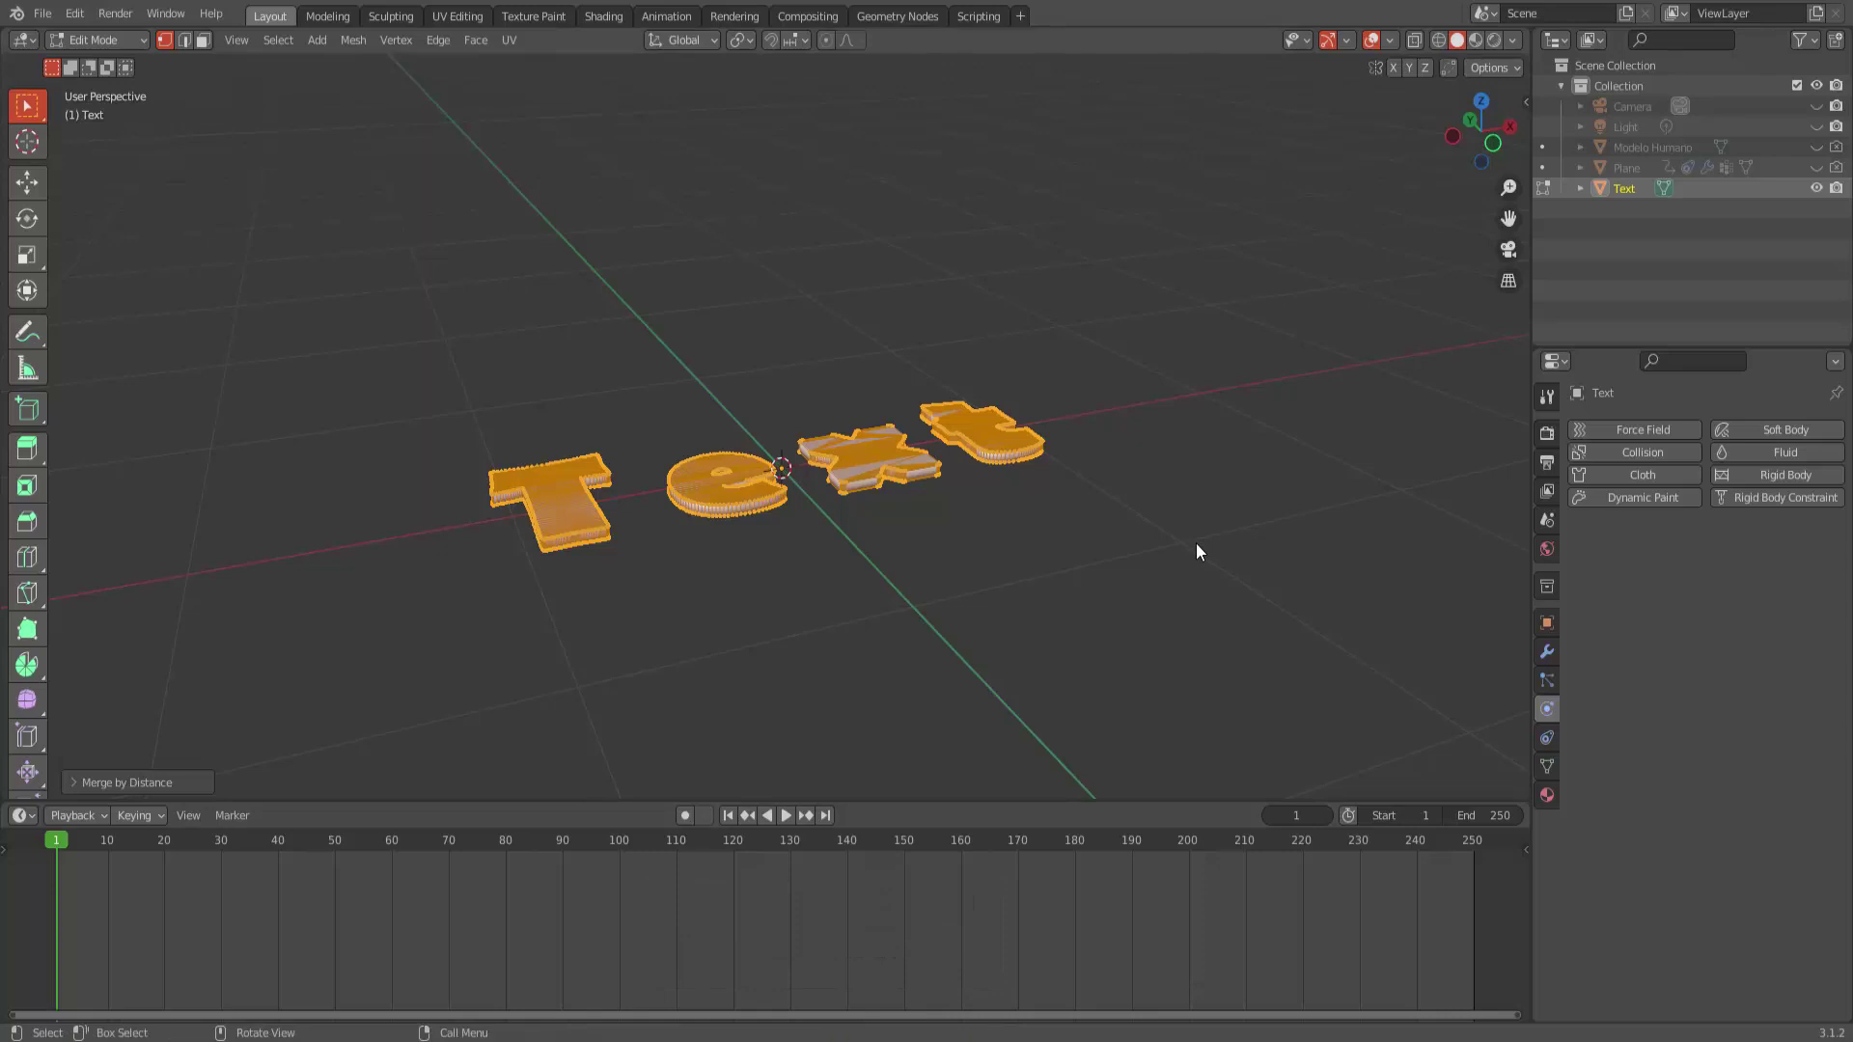
# Add a Remesh modifier to the text mesh and return to Object Mode.
pyautogui.click(1554, 645)
pyautogui.click(1677, 428)
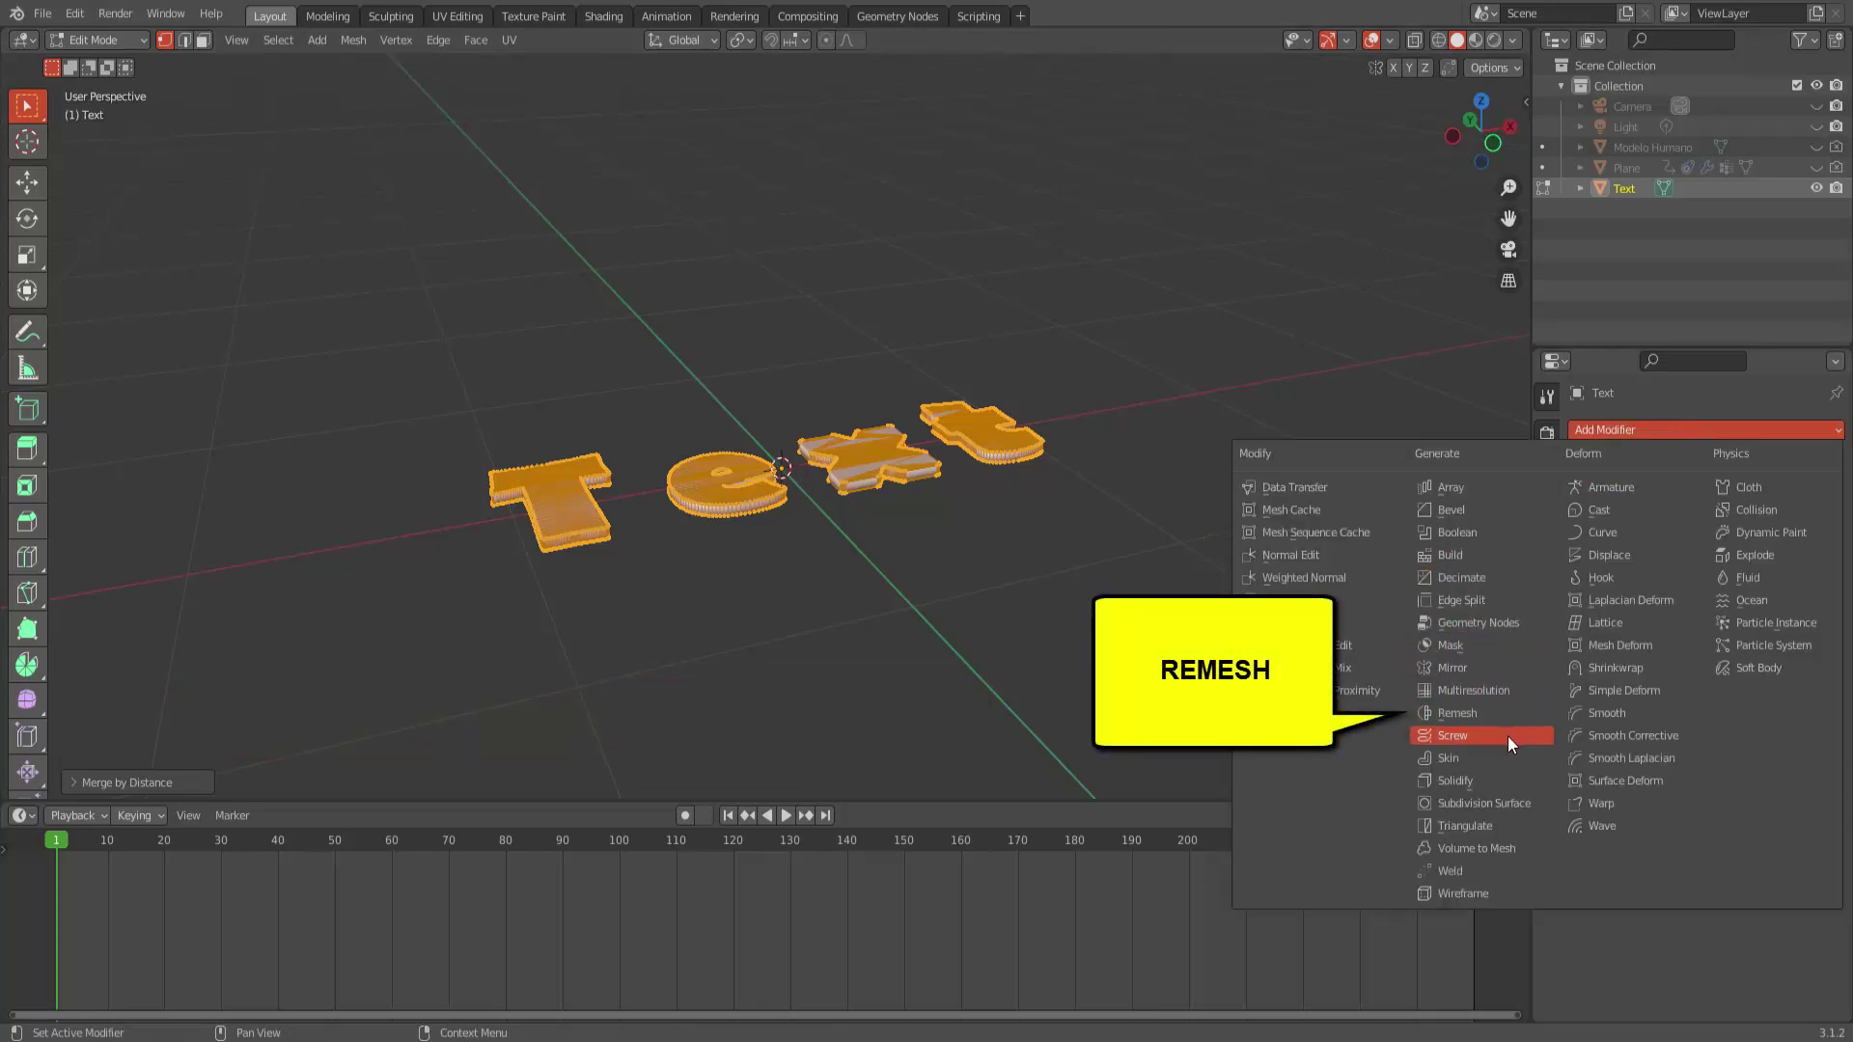
pyautogui.click(1475, 710)
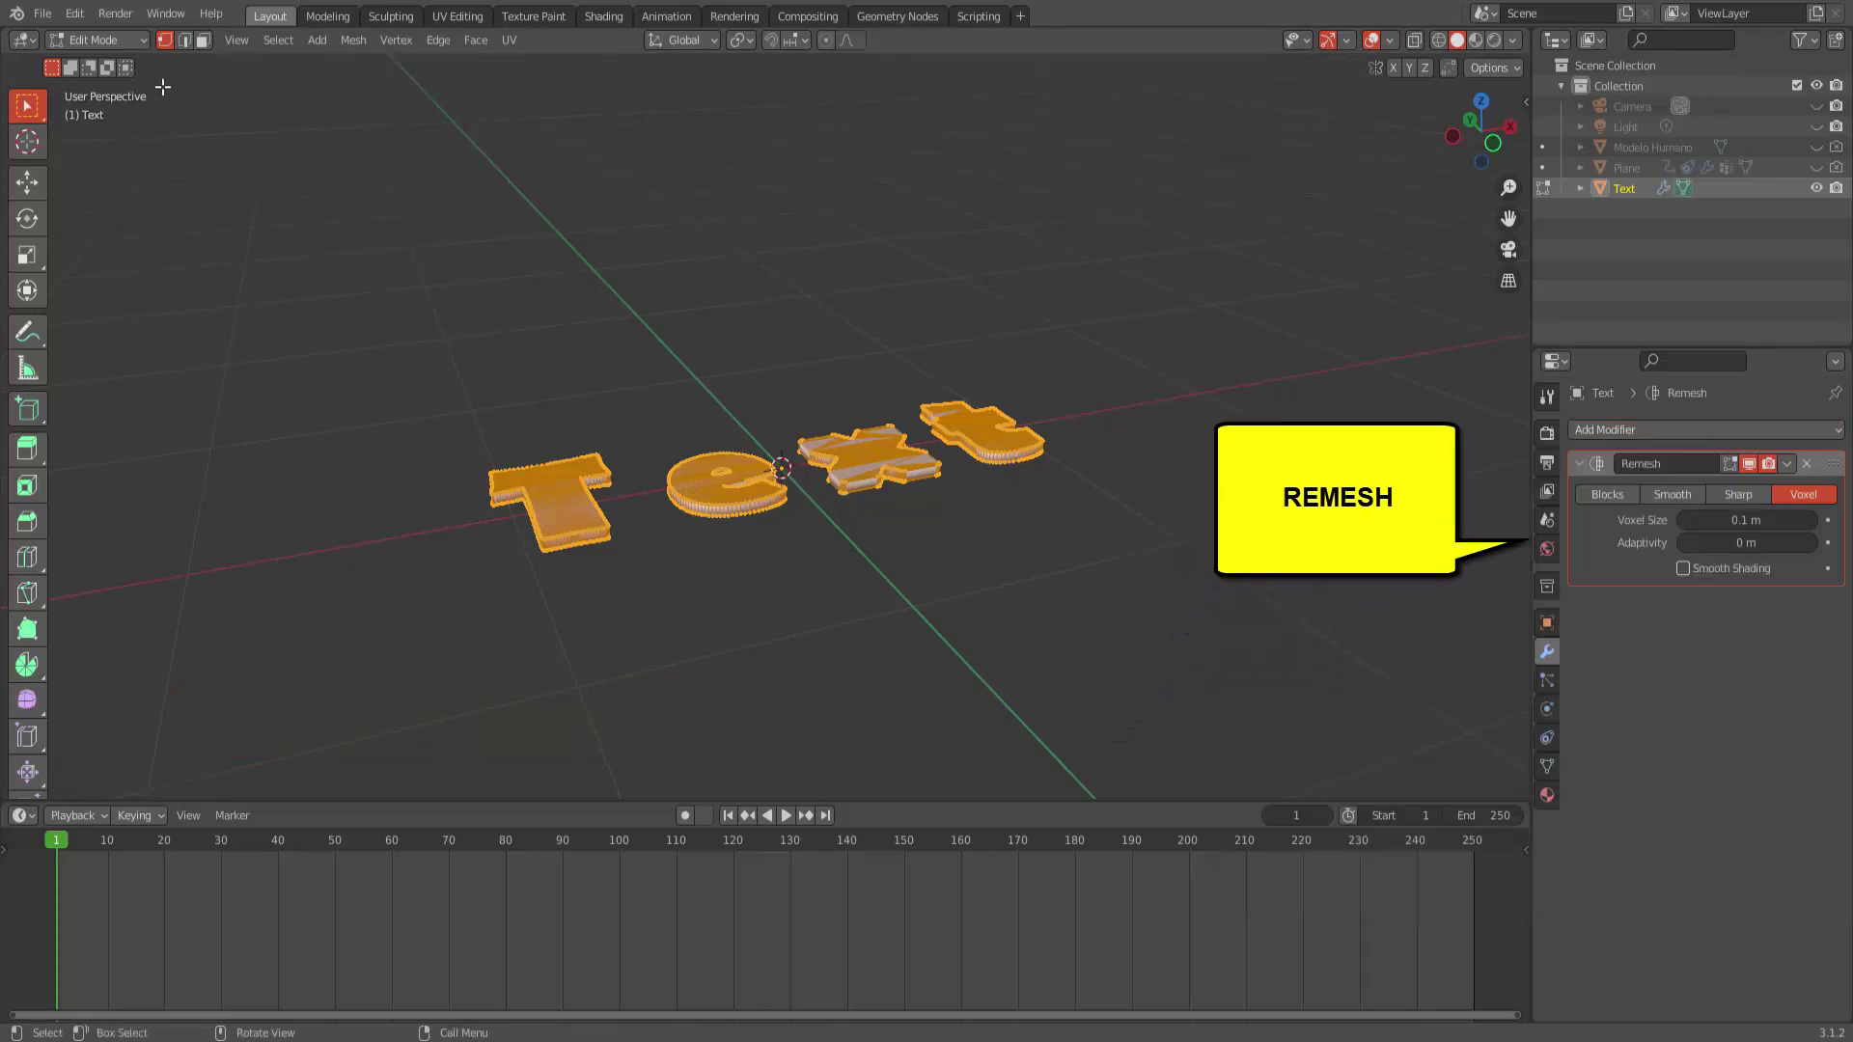
pyautogui.click(100, 39)
pyautogui.click(102, 58)
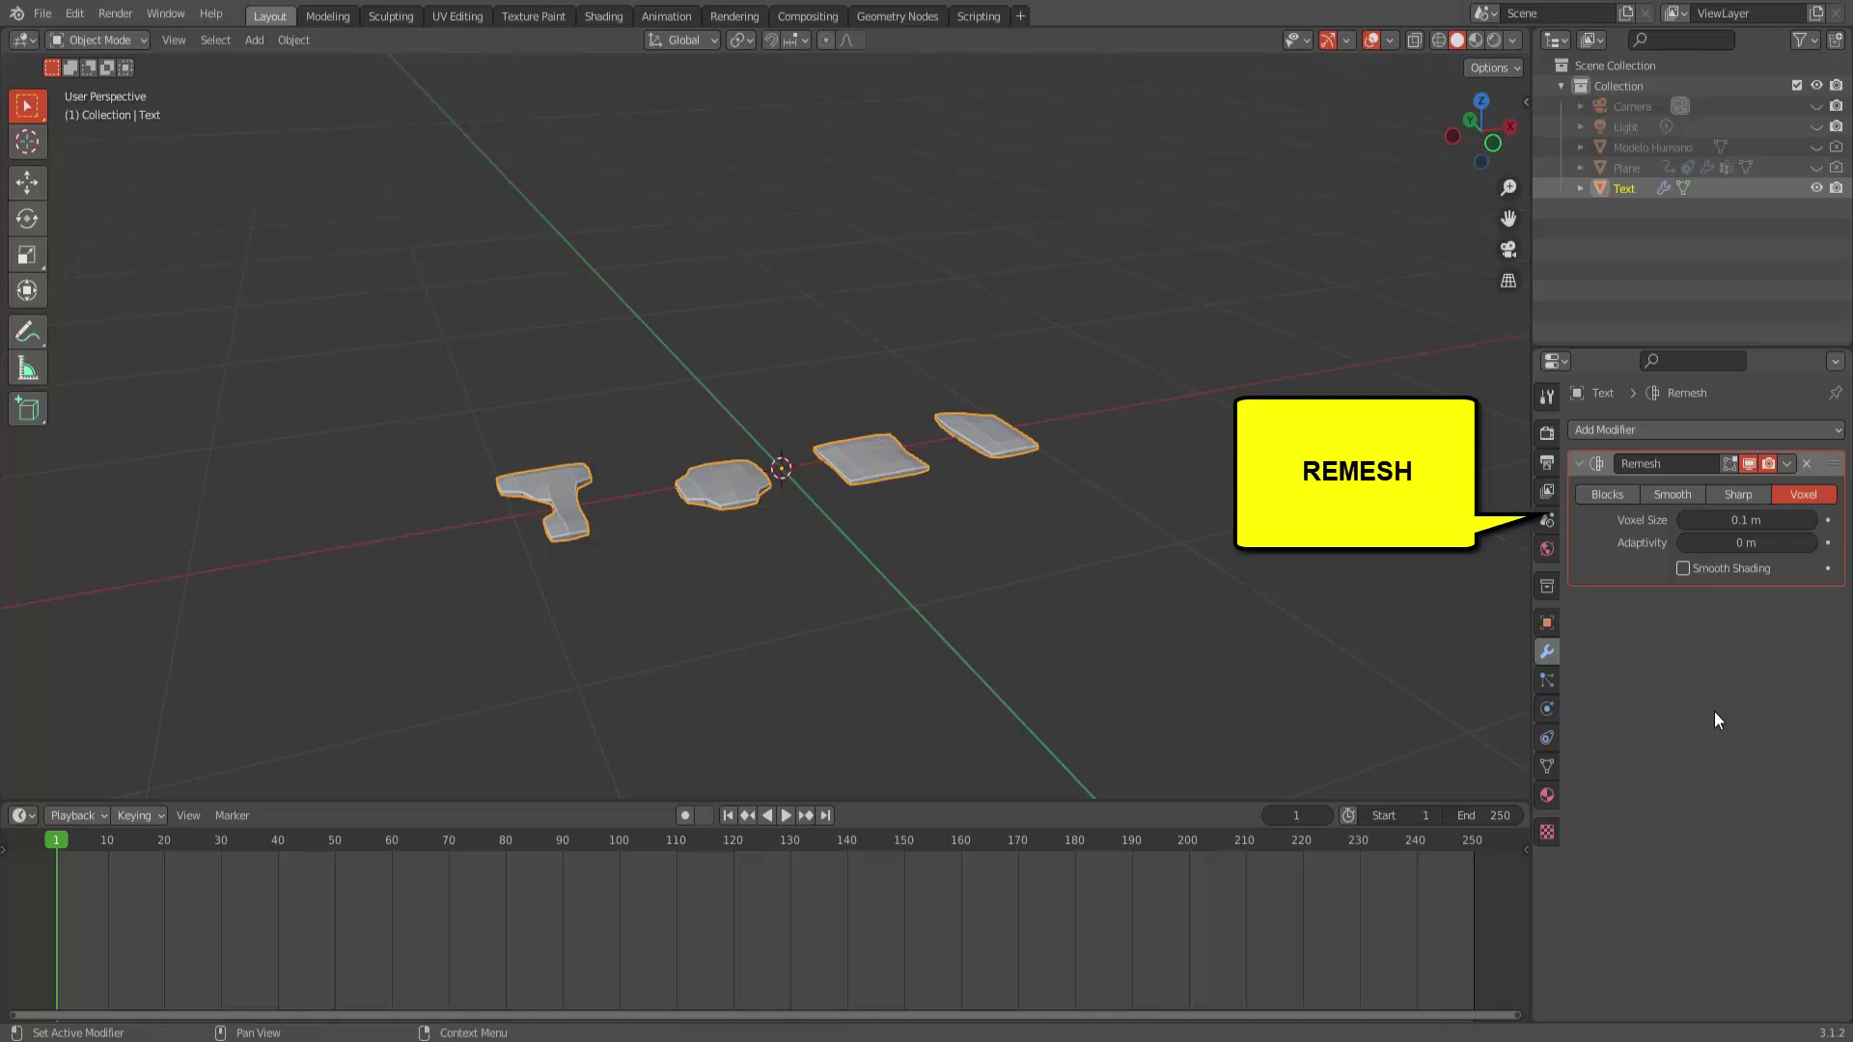
# Set Remesh to Smooth, Remove Disconnected off, and Octree Depth 9.
pyautogui.click(1661, 500)
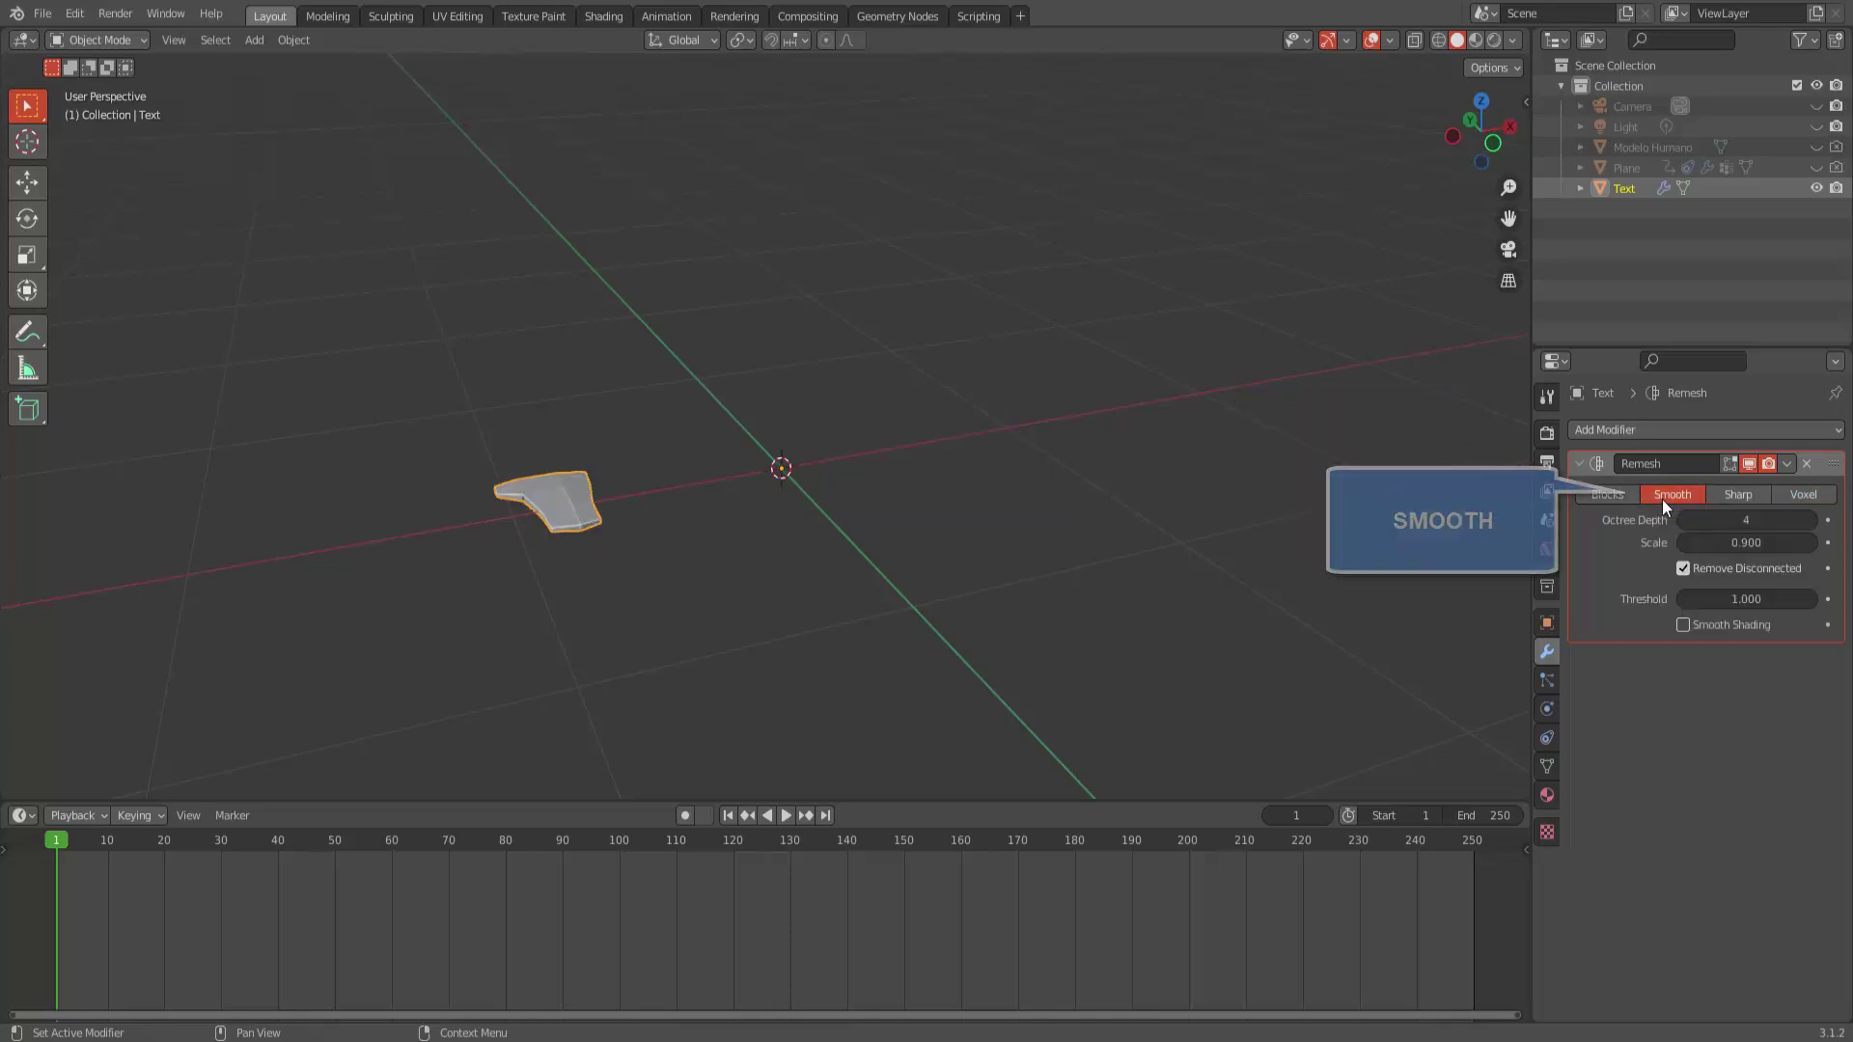
pyautogui.click(1682, 567)
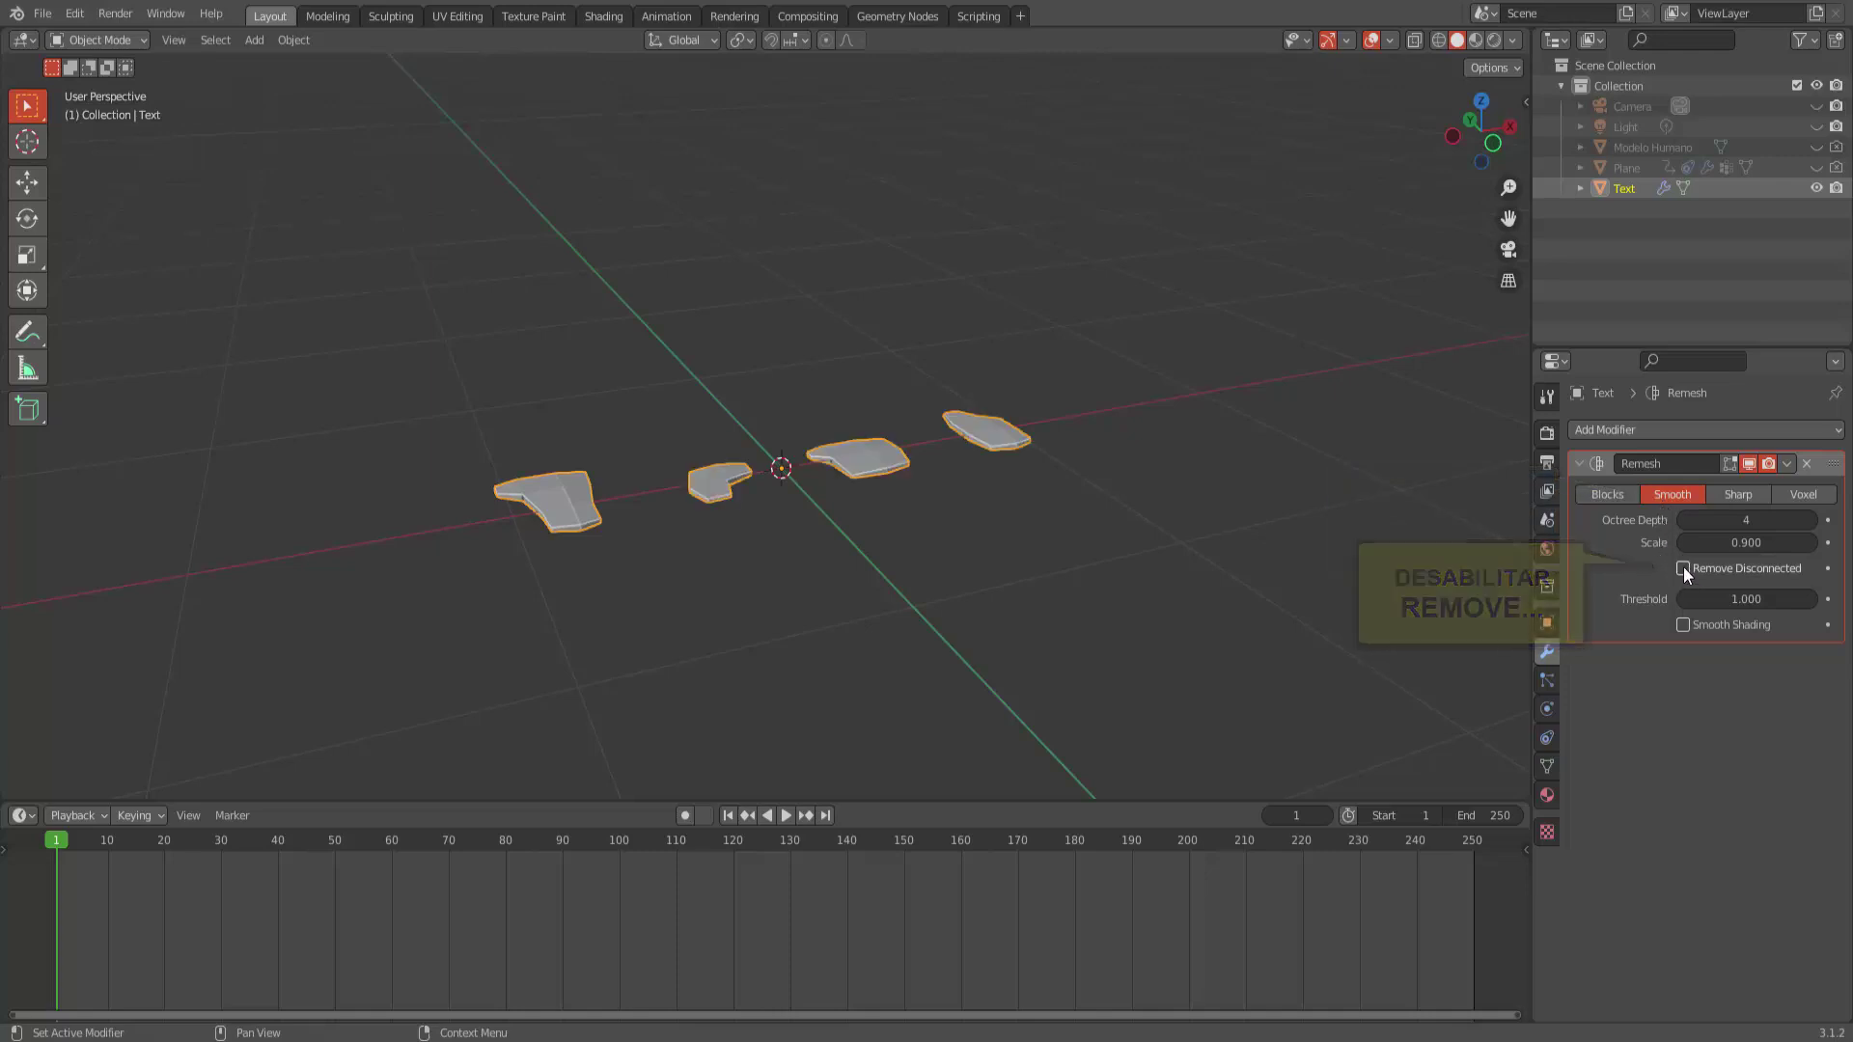
pyautogui.click(1810, 521)
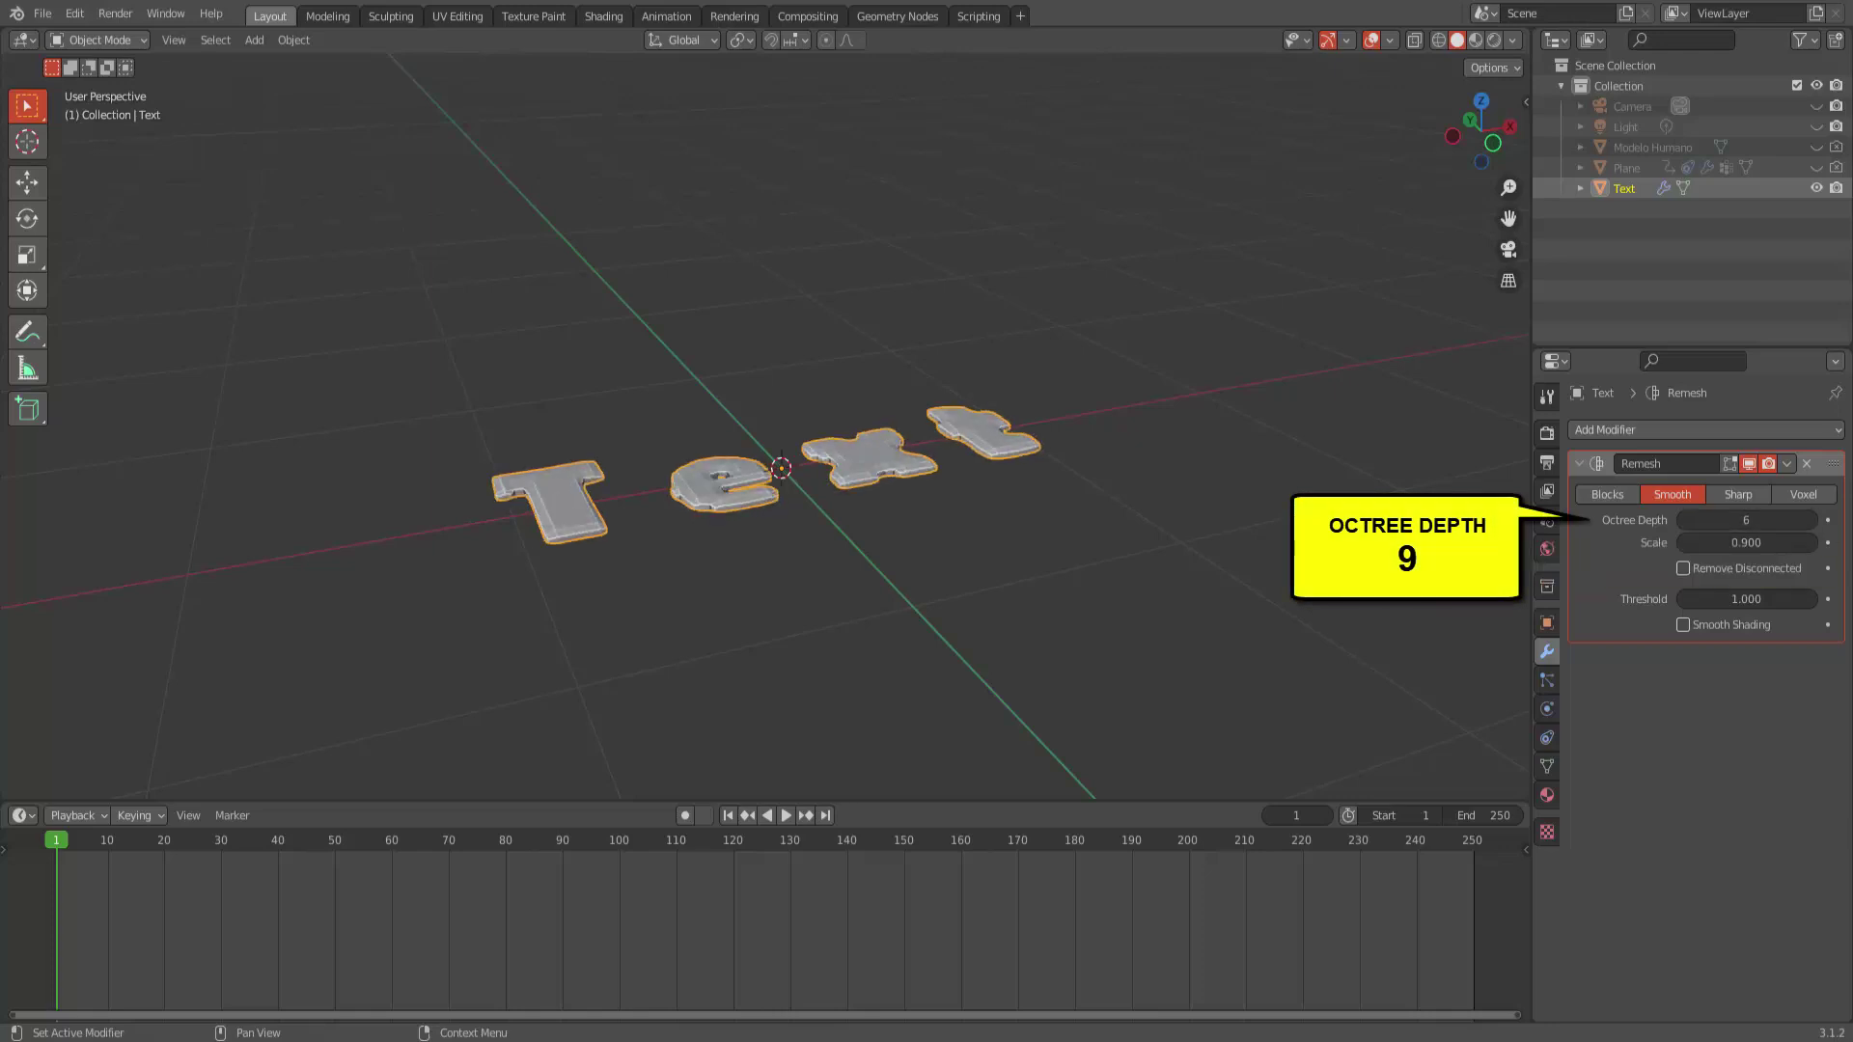
pyautogui.click(1810, 521)
pyautogui.click(1810, 521)
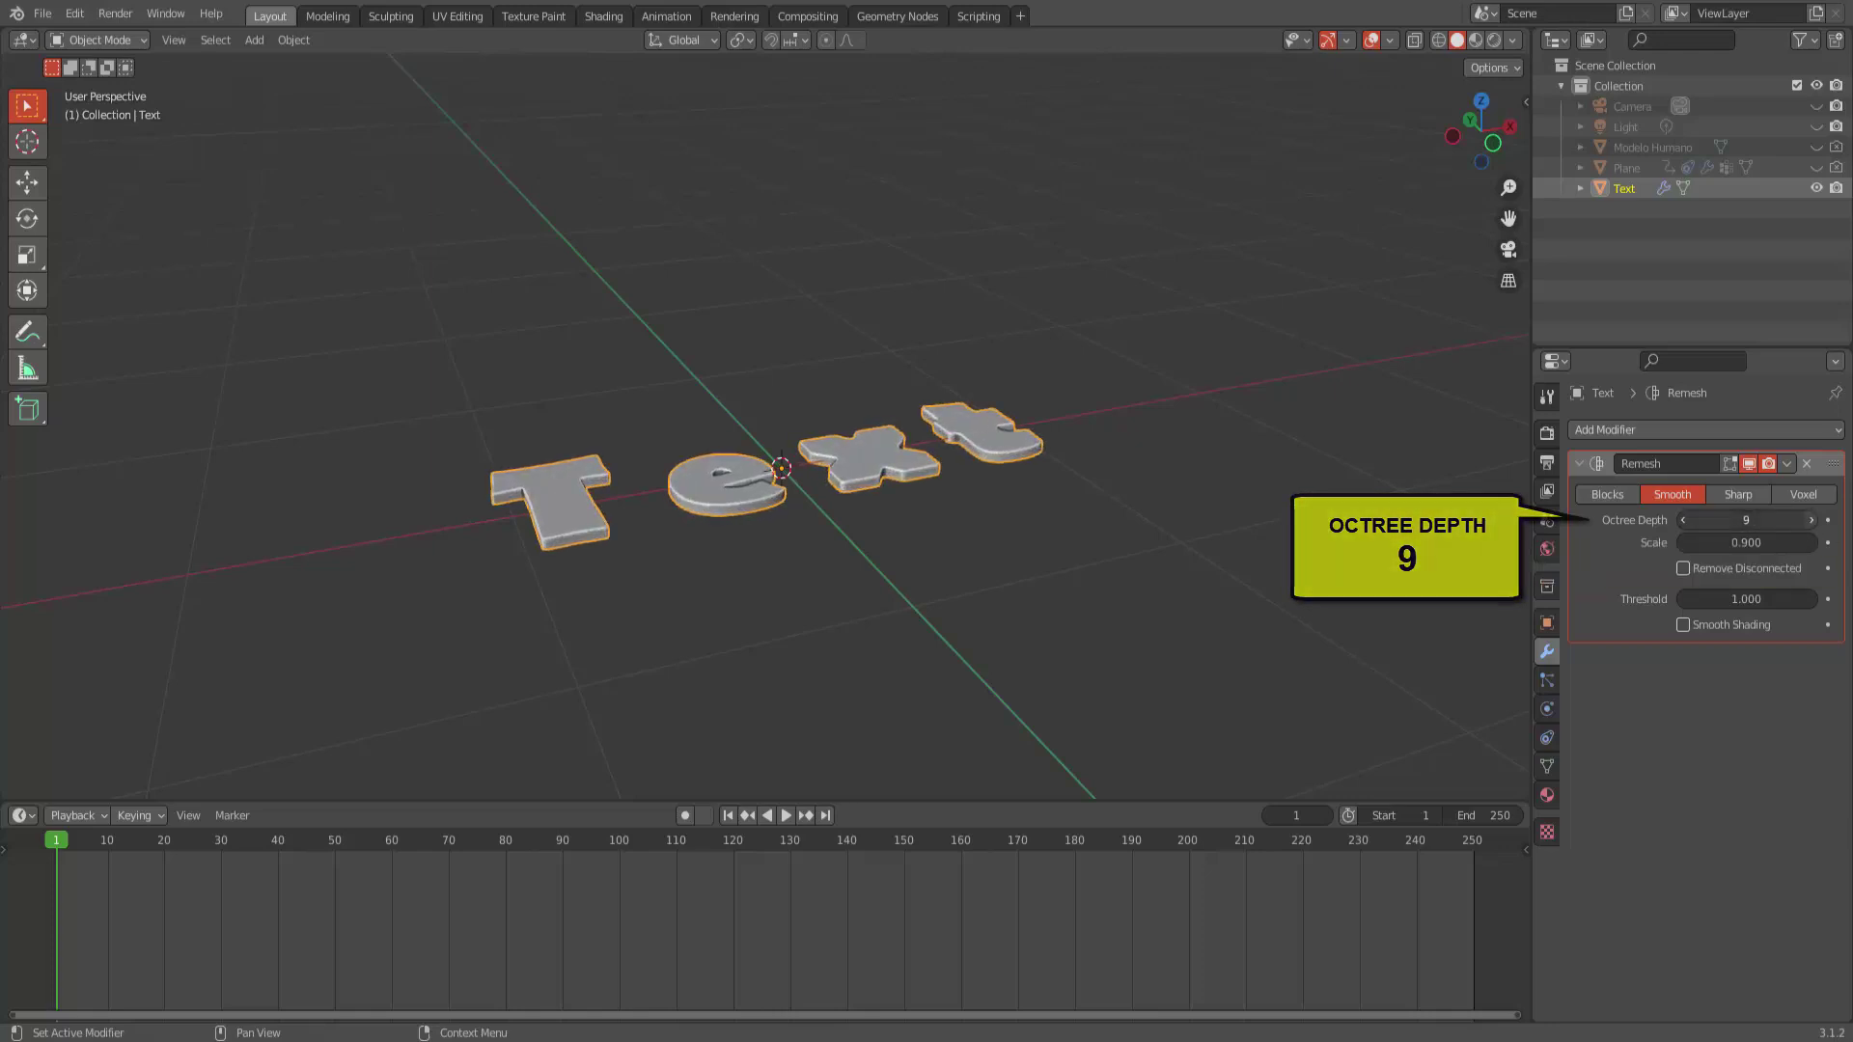
pyautogui.moveTo(1048, 547); pyautogui.dragTo(1052, 557, button='middle')
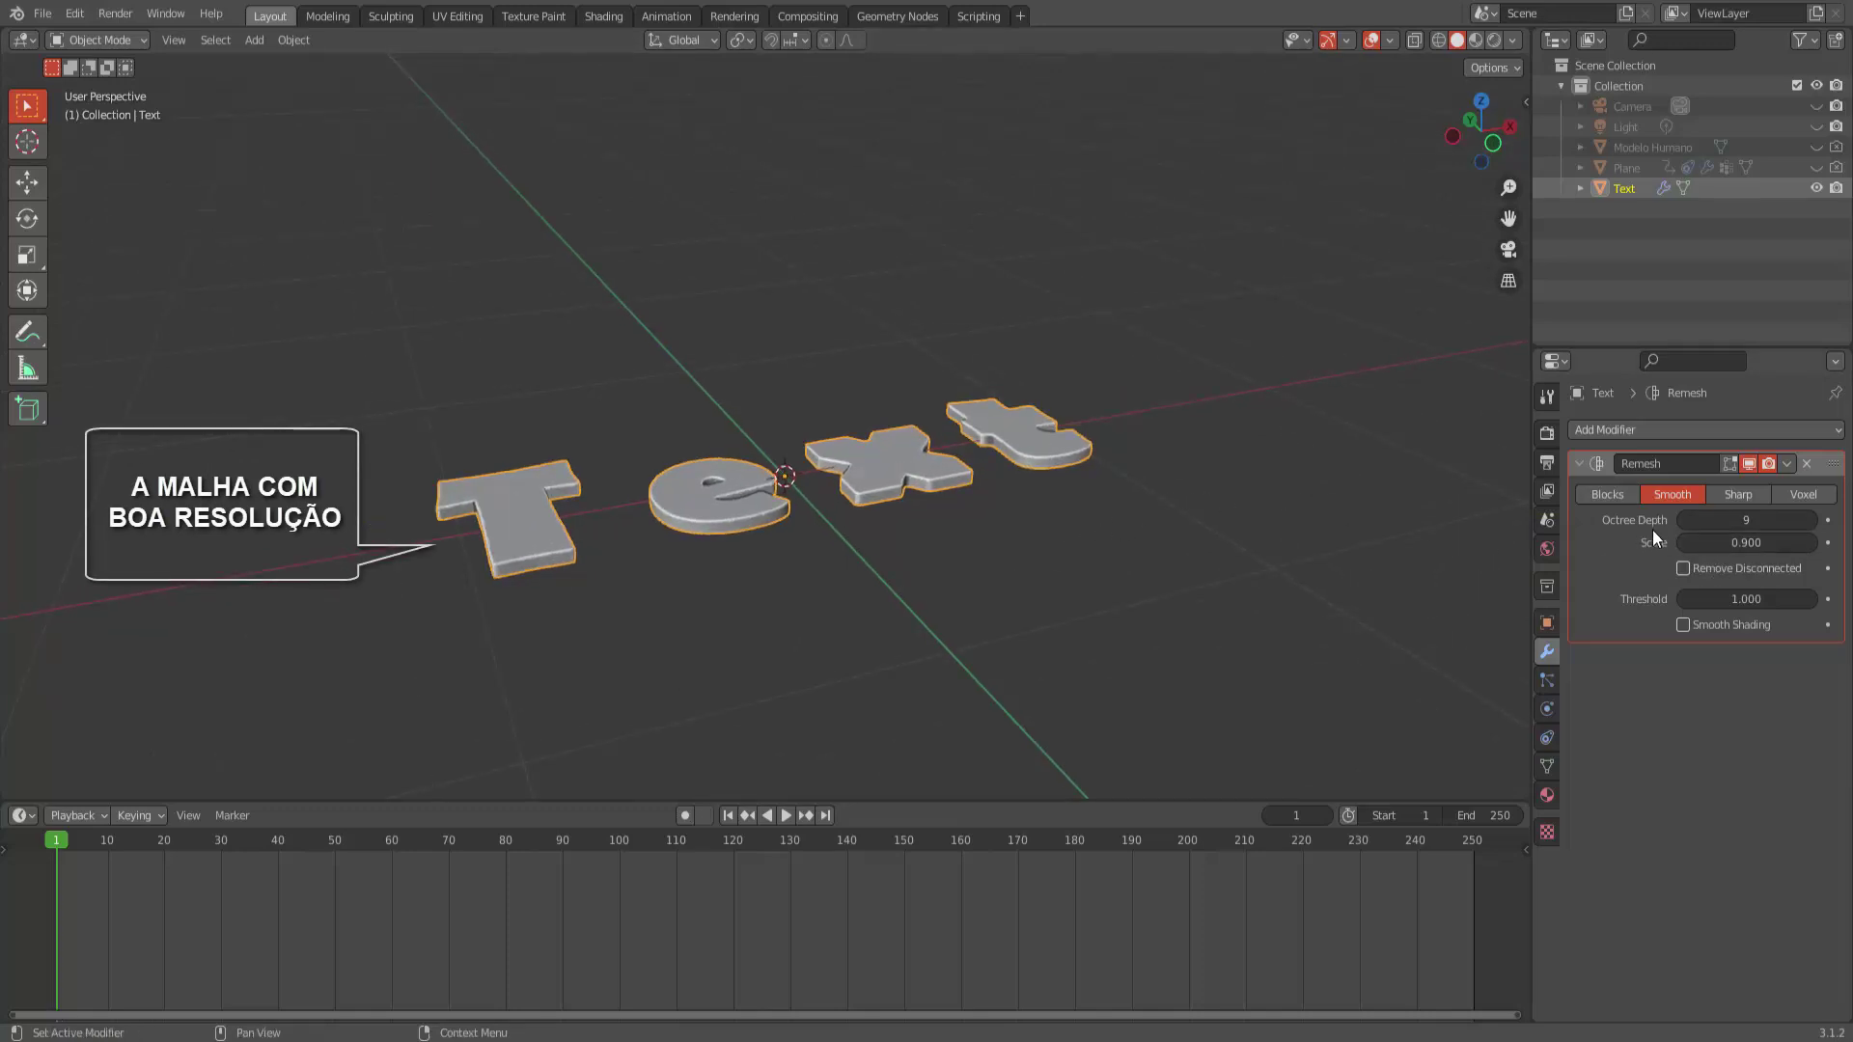
# Apply the Remesh modifier and switch the Text mesh into Edit Mode.
pyautogui.click(1787, 464)
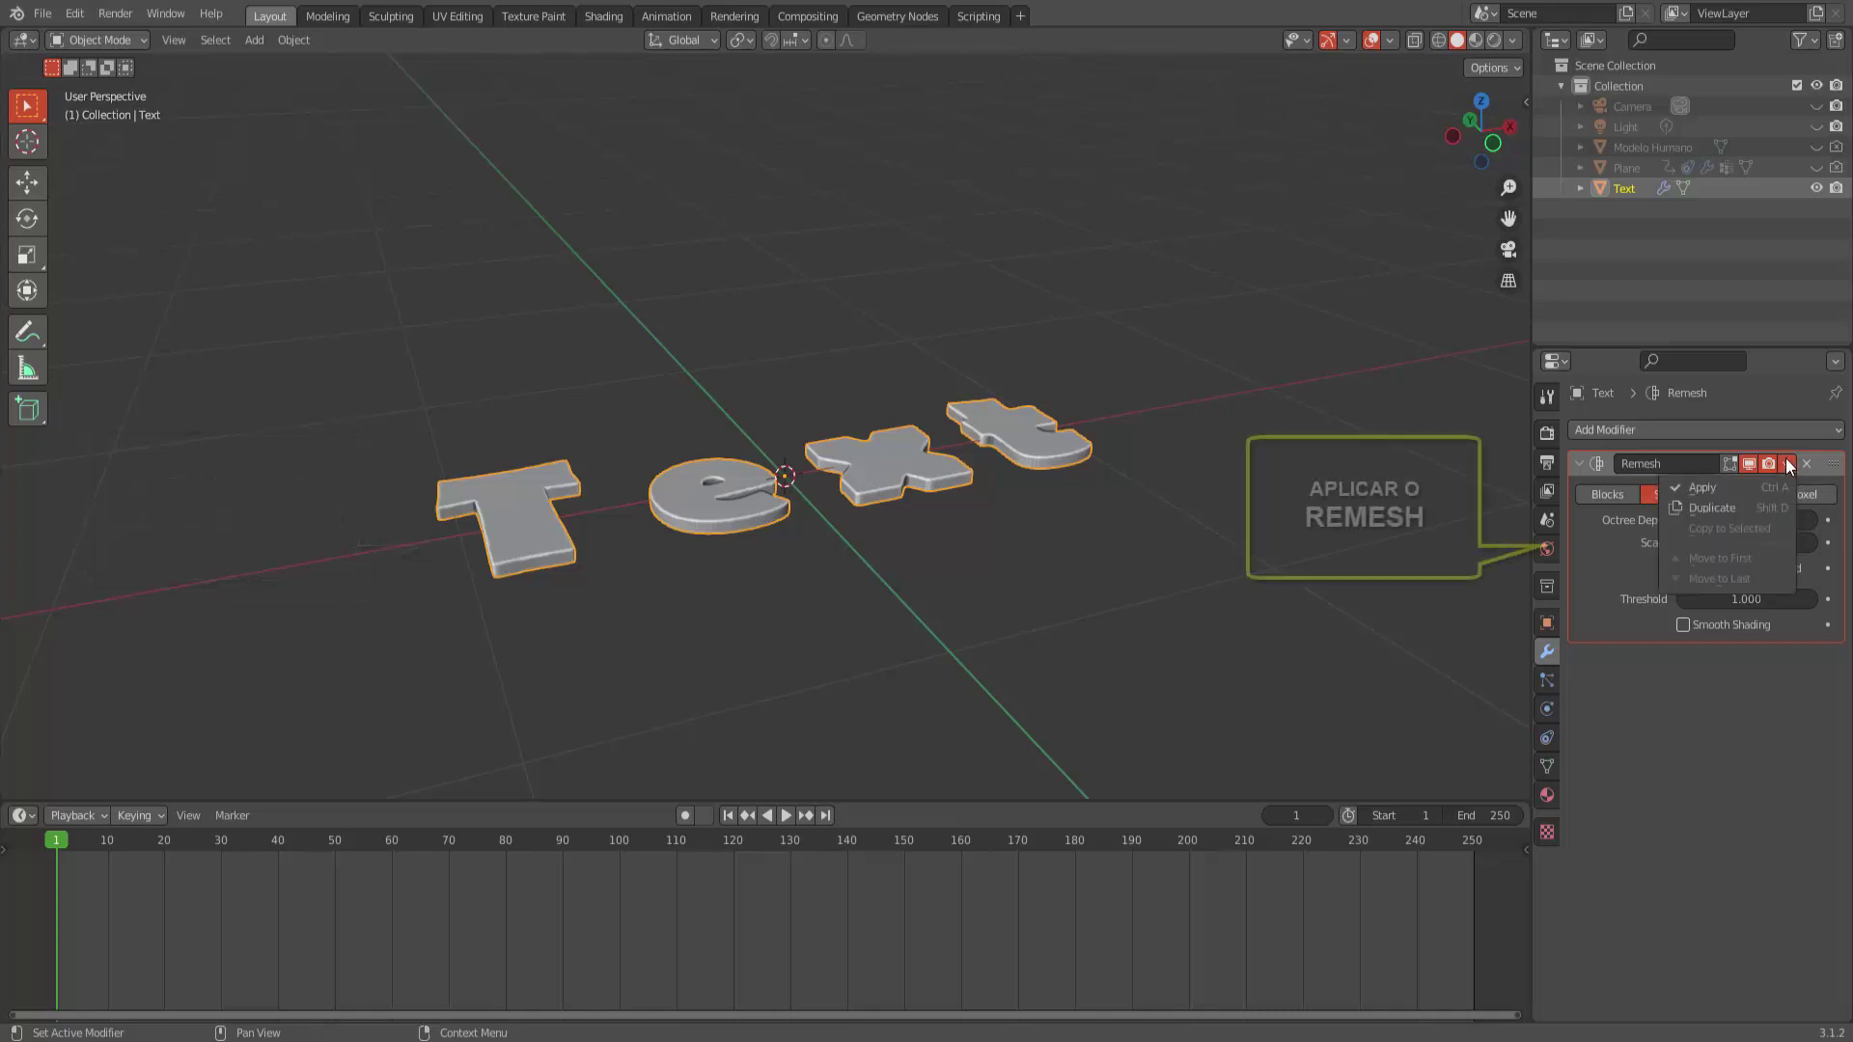
pyautogui.click(1737, 486)
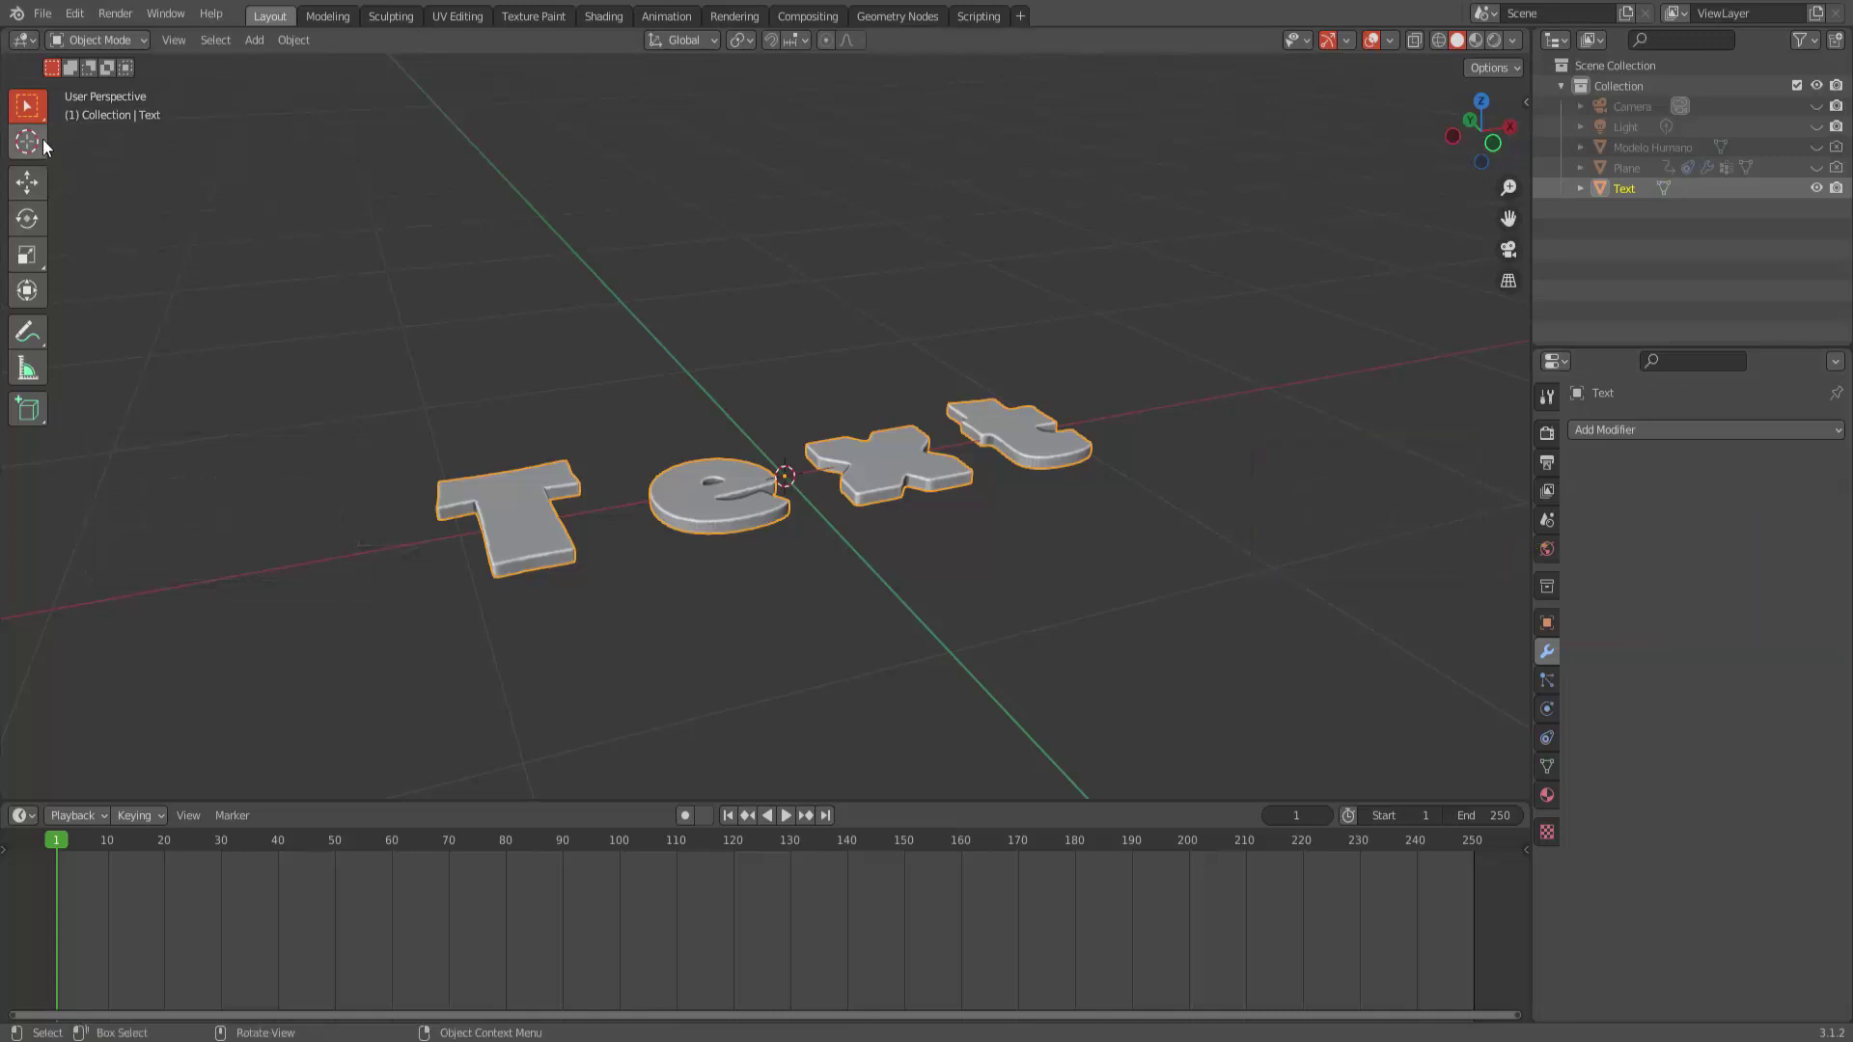
pyautogui.click(84, 39)
pyautogui.click(94, 83)
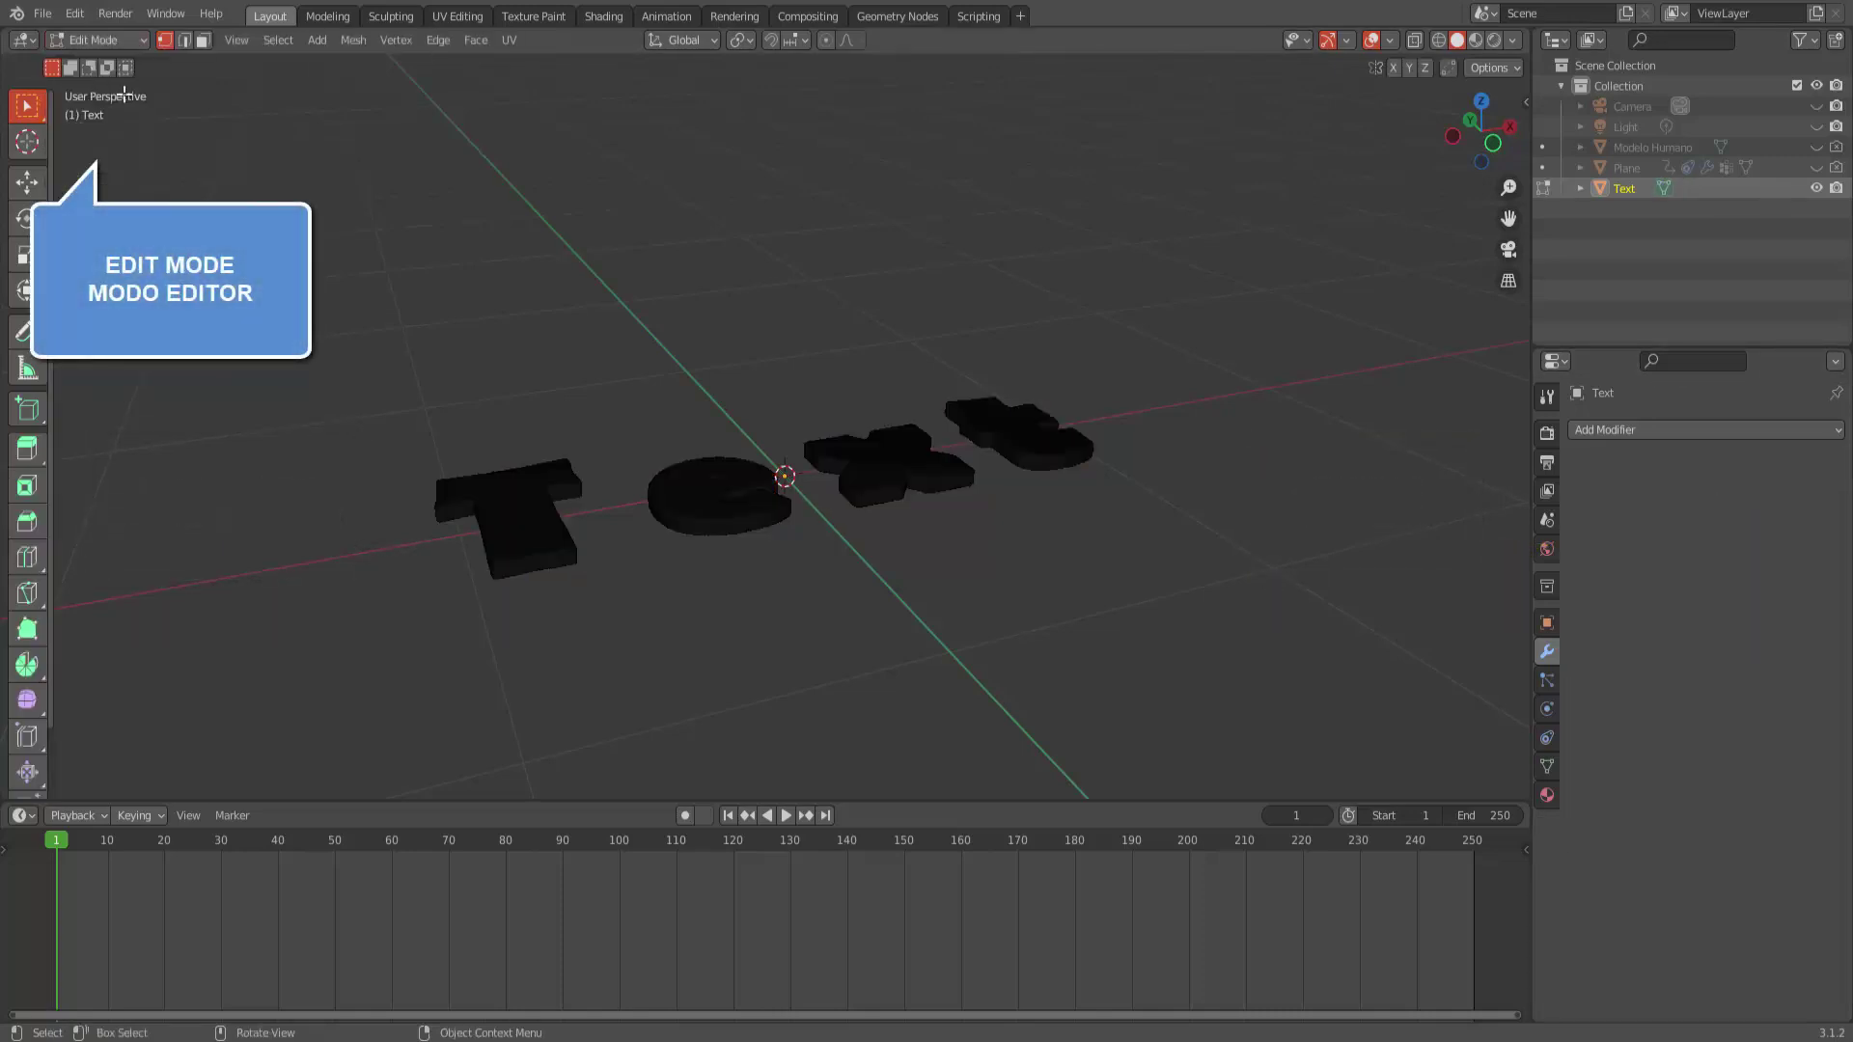
# Zoom in and out to inspect the dense remeshed geometry.
pyautogui.scroll(5, 785, 534)
pyautogui.scroll(1, 786, 533)
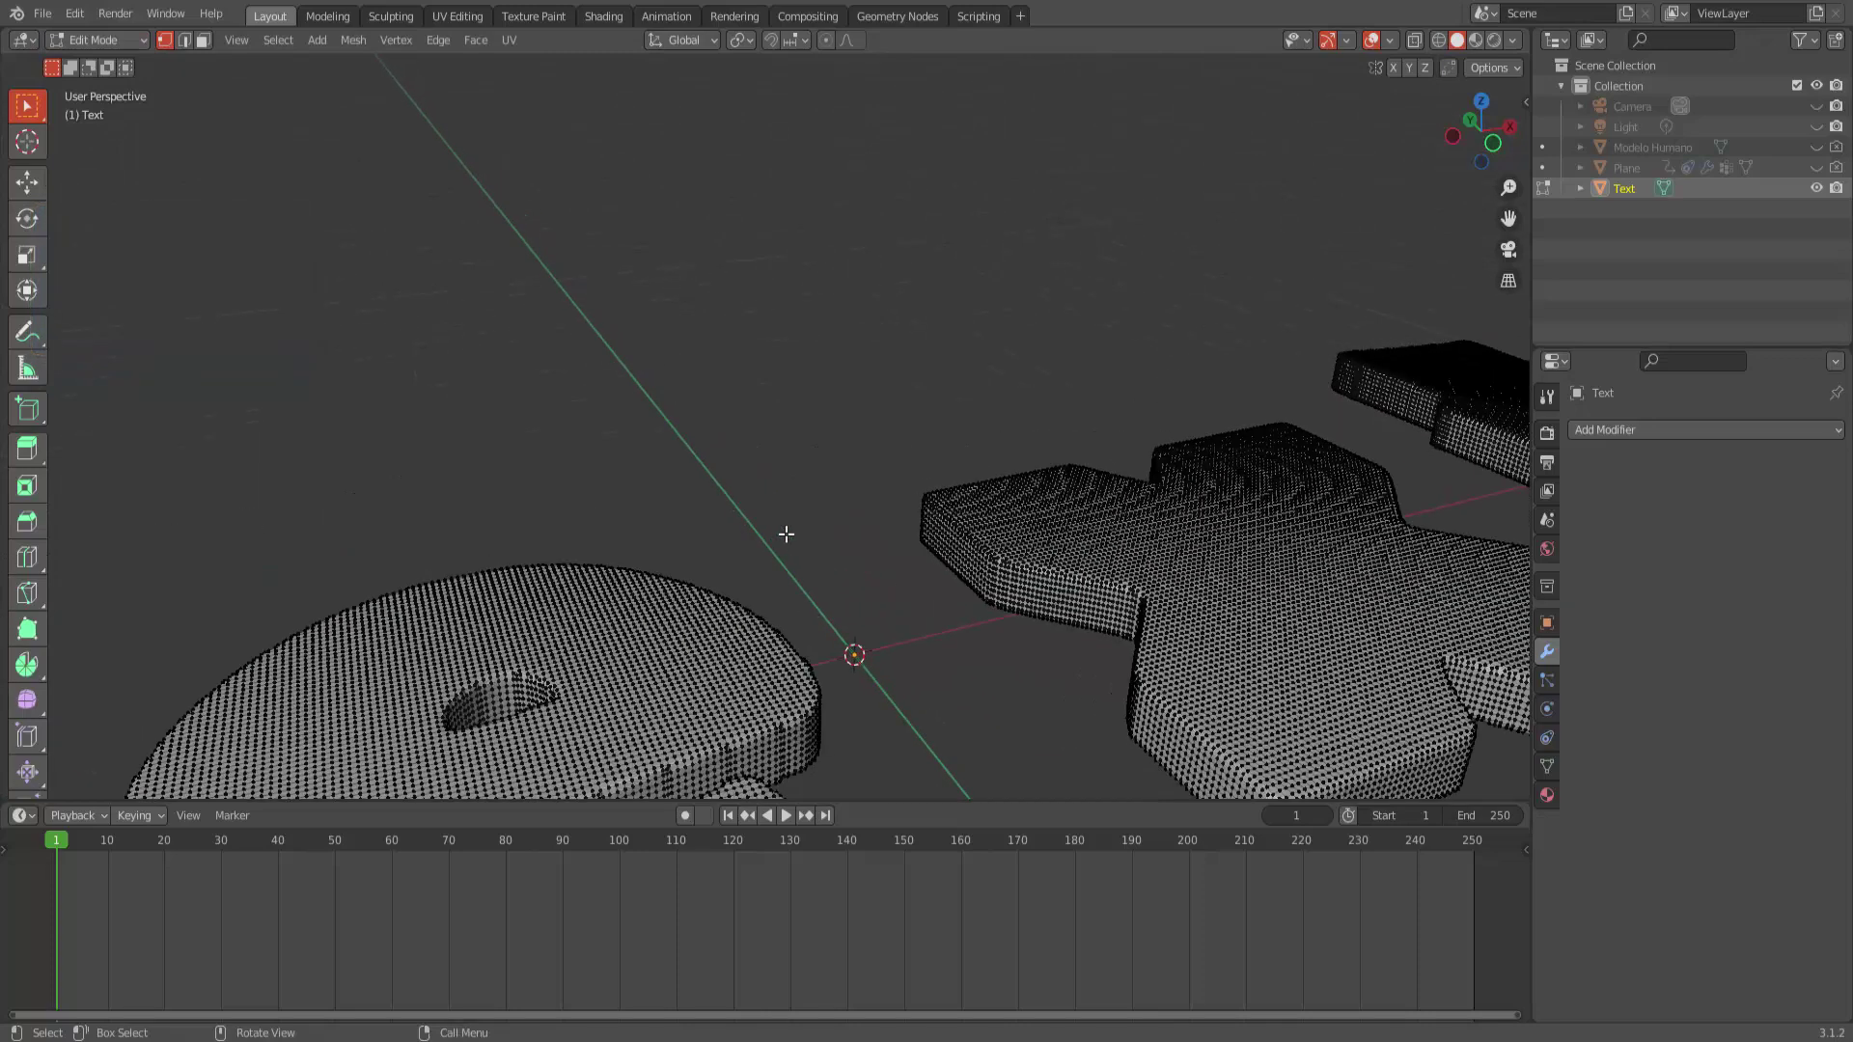
pyautogui.scroll(-2, 753, 559)
pyautogui.scroll(-2, 734, 579)
pyautogui.scroll(-2, 723, 598)
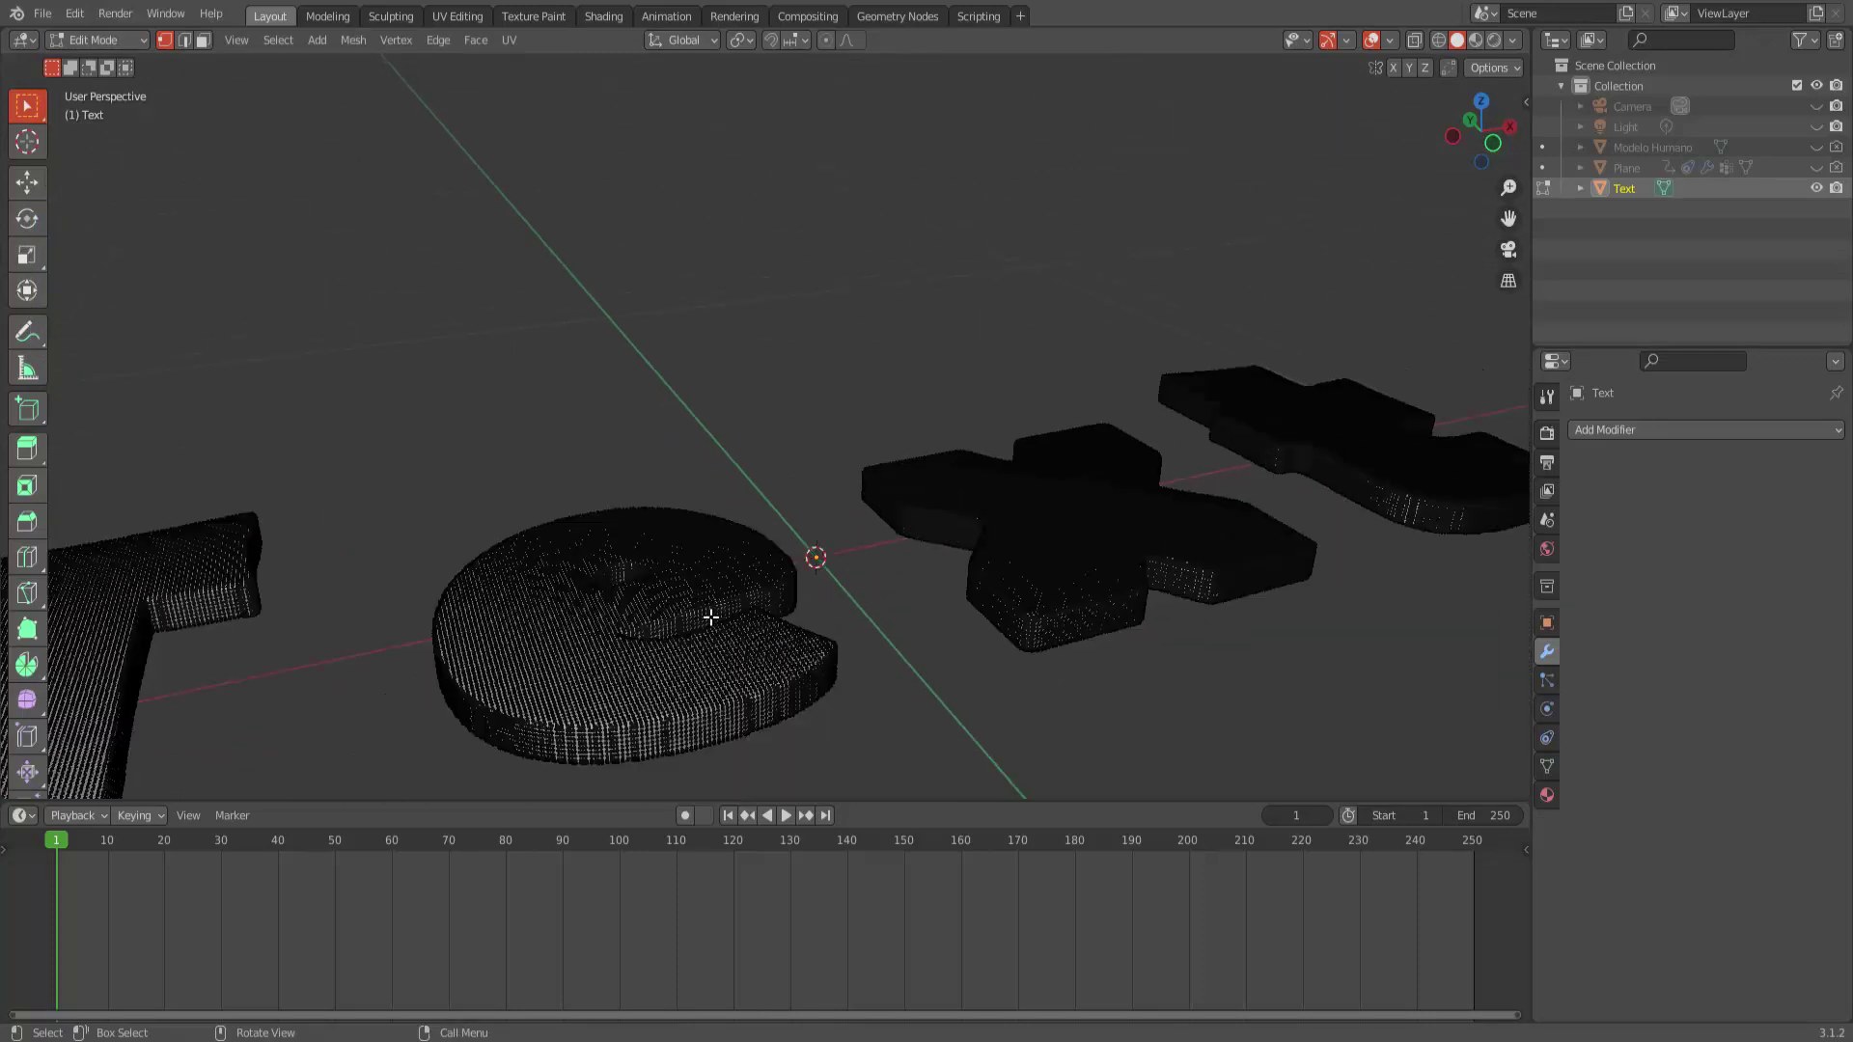
pyautogui.scroll(-1, 711, 617)
pyautogui.scroll(-3, 711, 617)
pyautogui.scroll(-2, 711, 617)
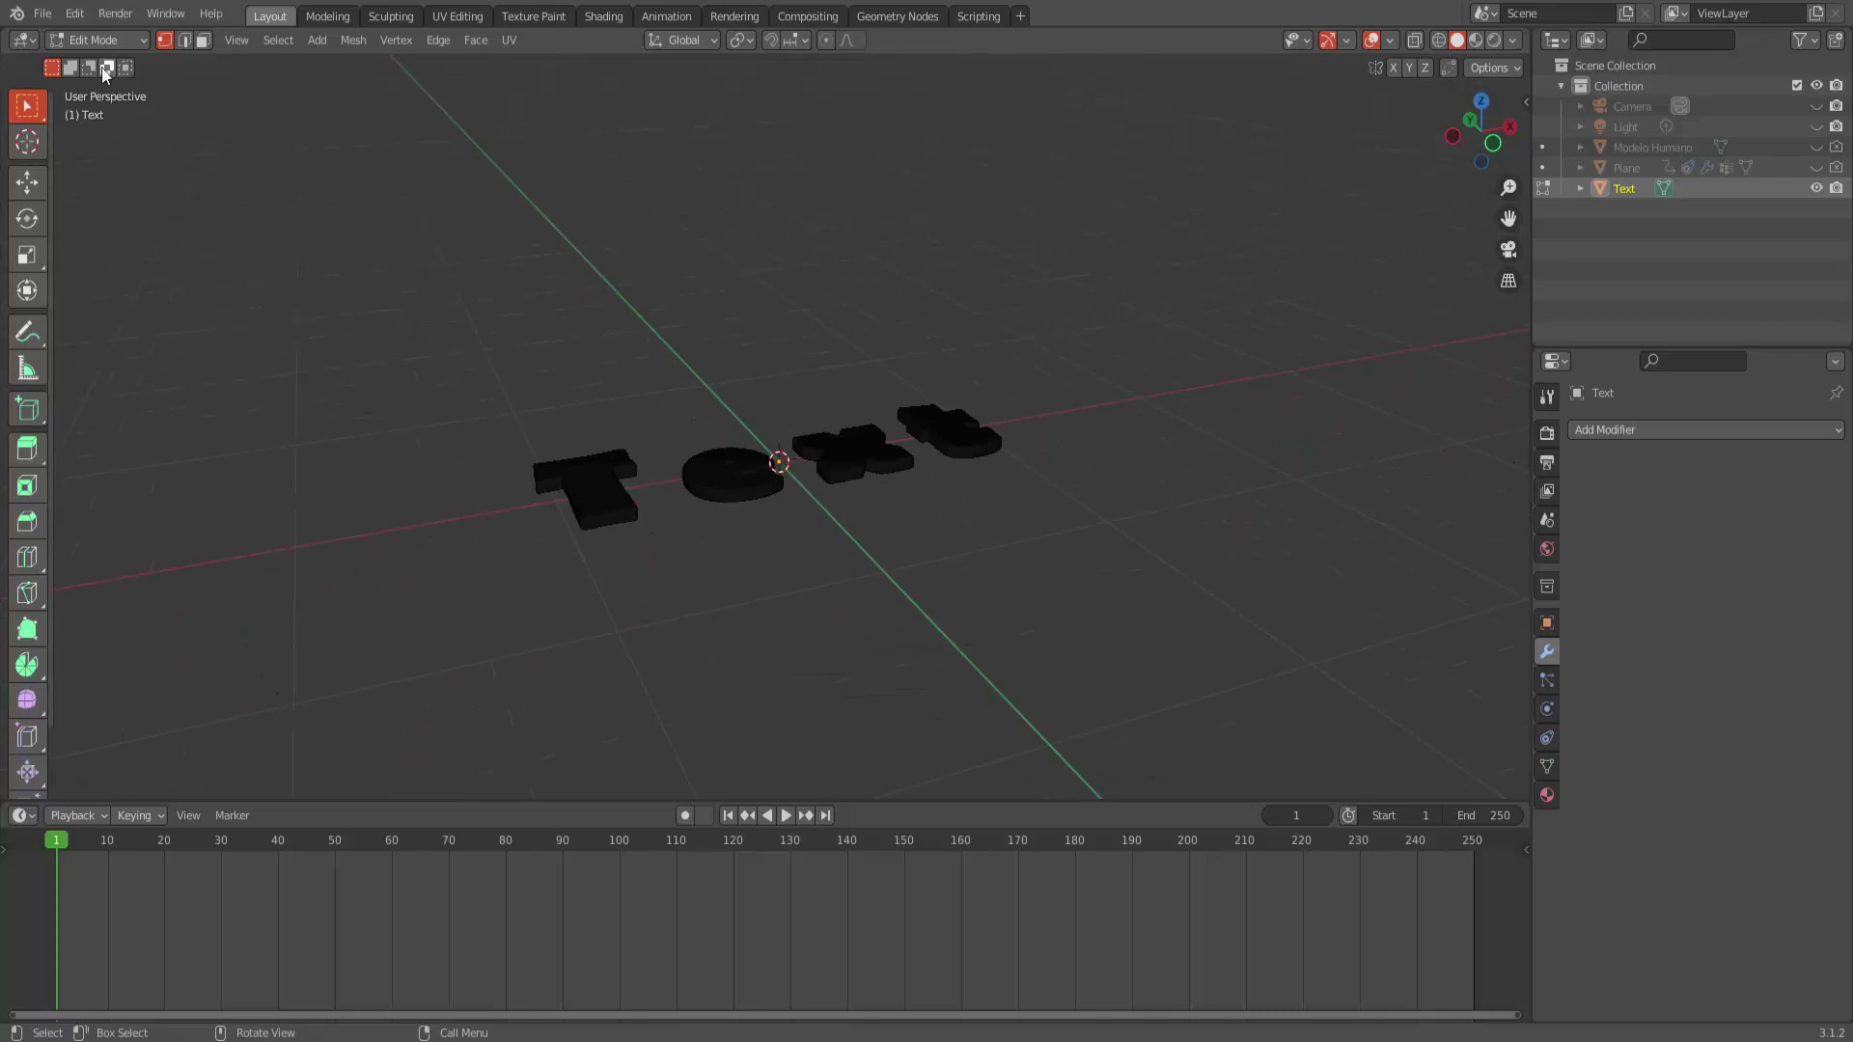
# Switch to Sculpt Mode and scroll the toolbar down to find Cloth Filter.
pyautogui.click(103, 38)
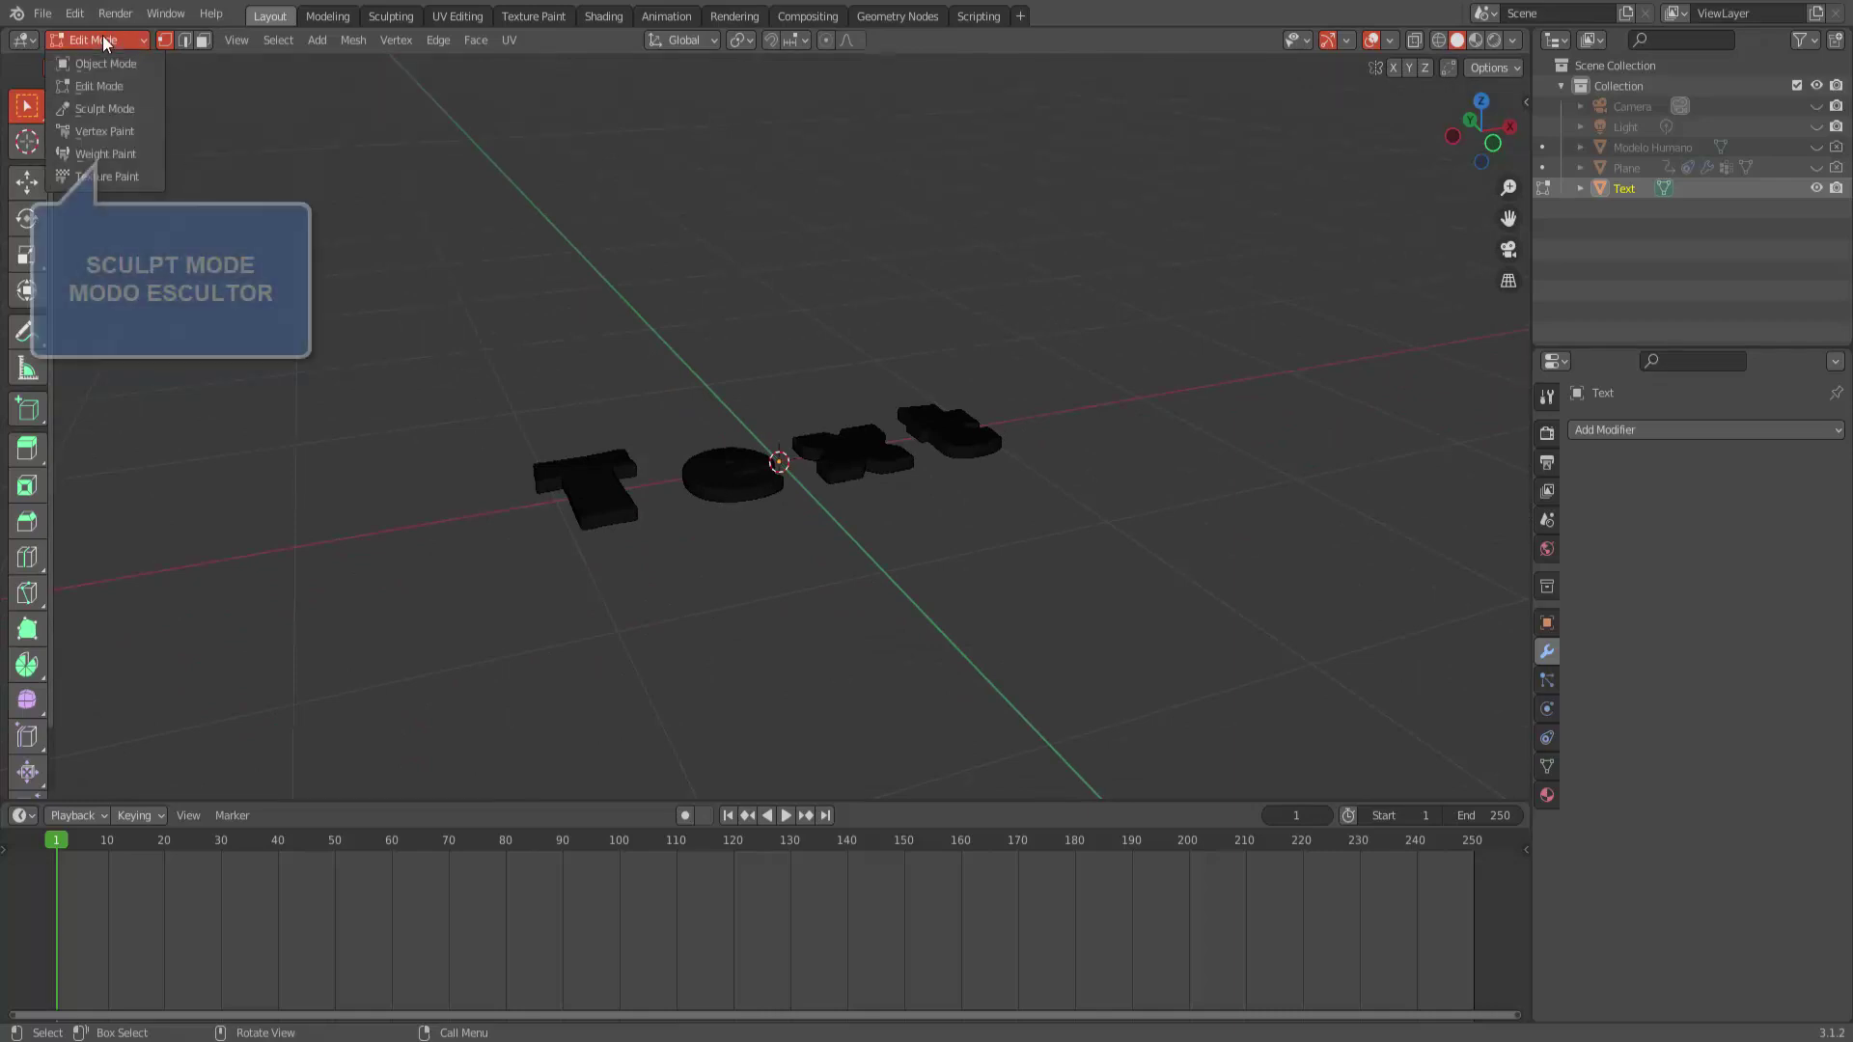
pyautogui.click(125, 104)
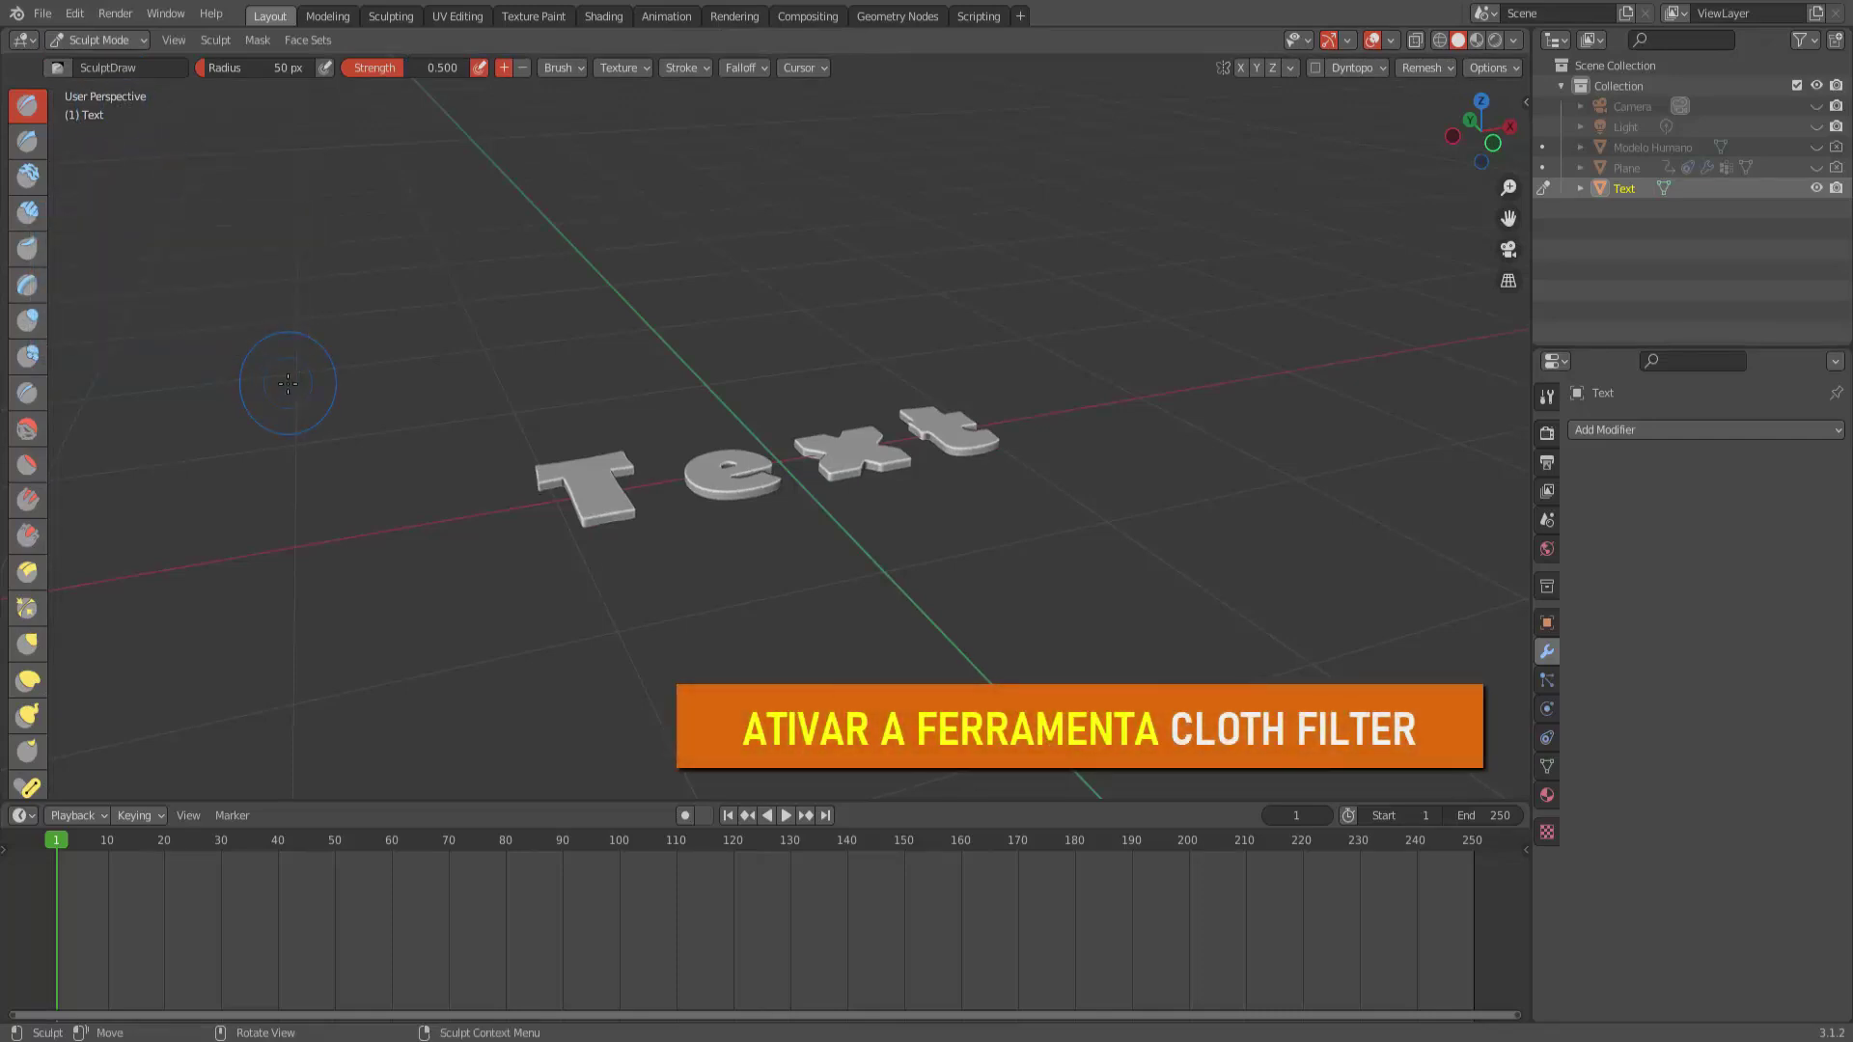
pyautogui.scroll(-2, 29, 579)
pyautogui.scroll(-3, 31, 599)
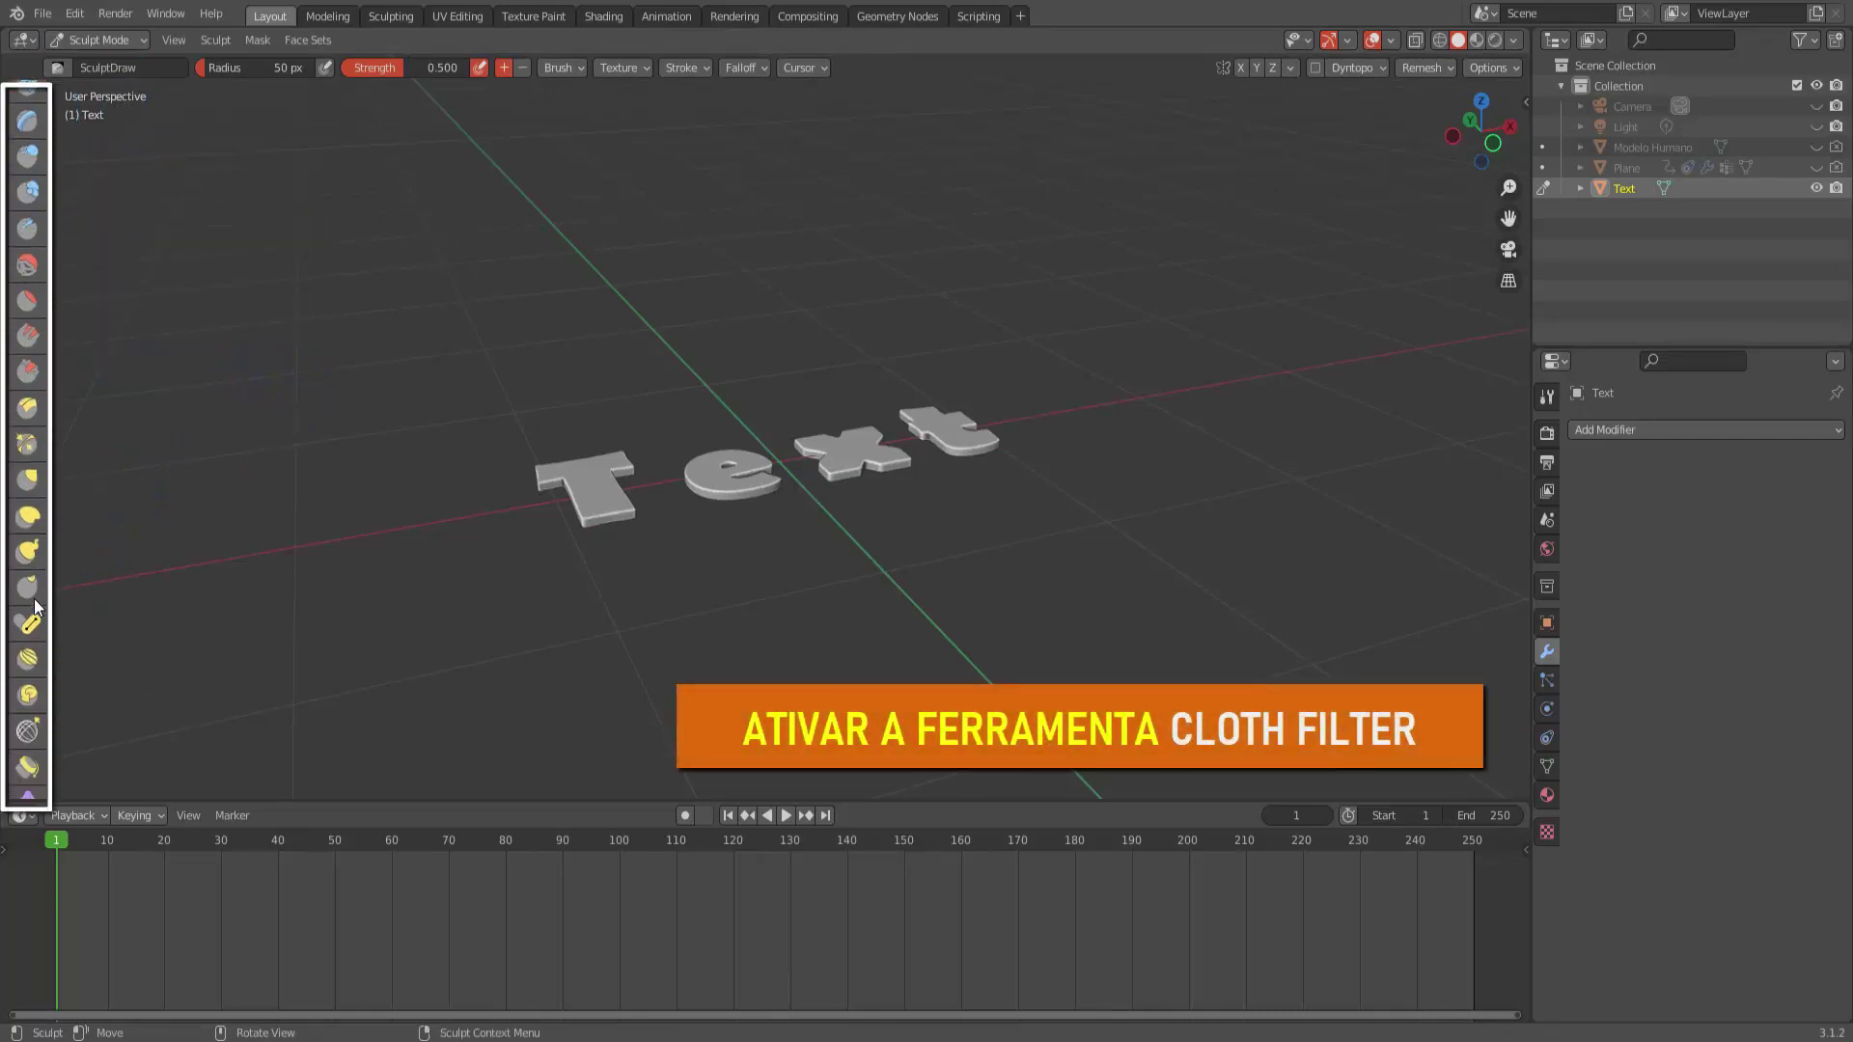
pyautogui.scroll(-3, 36, 606)
pyautogui.scroll(-4, 34, 603)
pyautogui.scroll(-4, 33, 603)
pyautogui.scroll(-5, 34, 603)
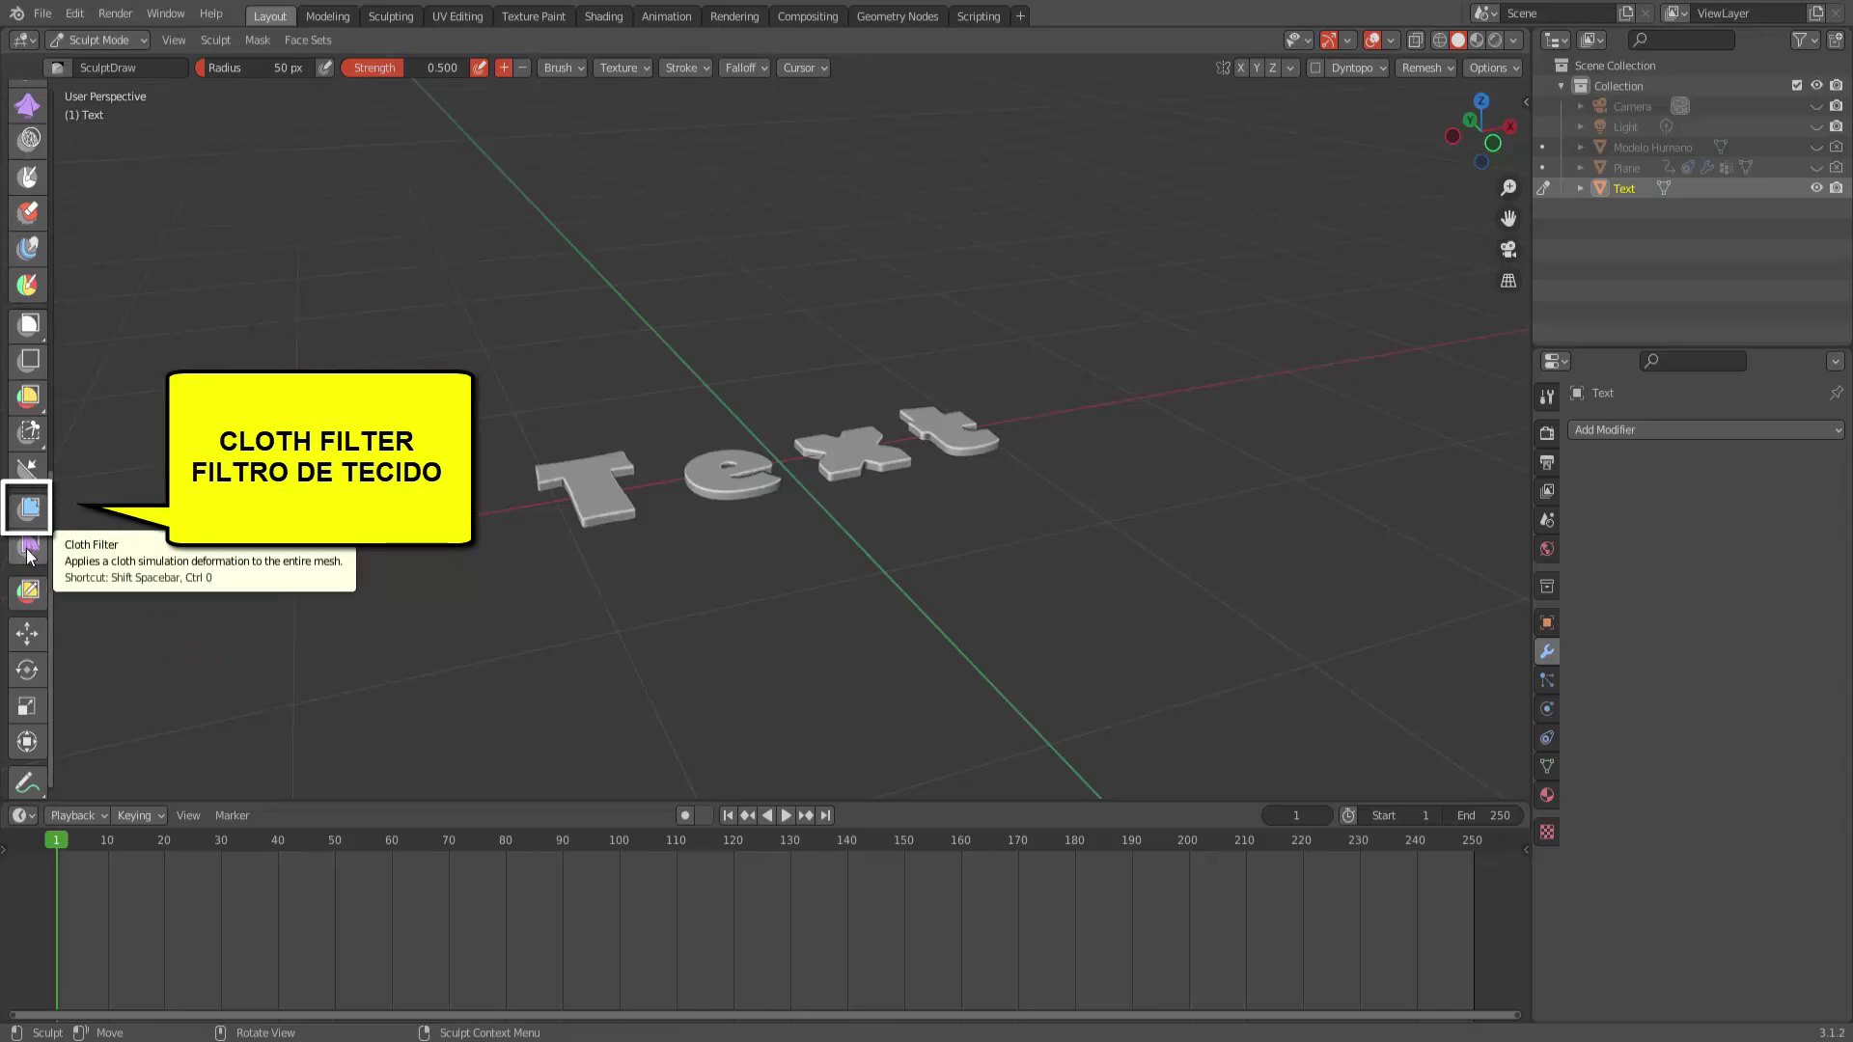
# Activate the Cloth Filter tool and set its Filter Type to Inflate.
pyautogui.click(29, 552)
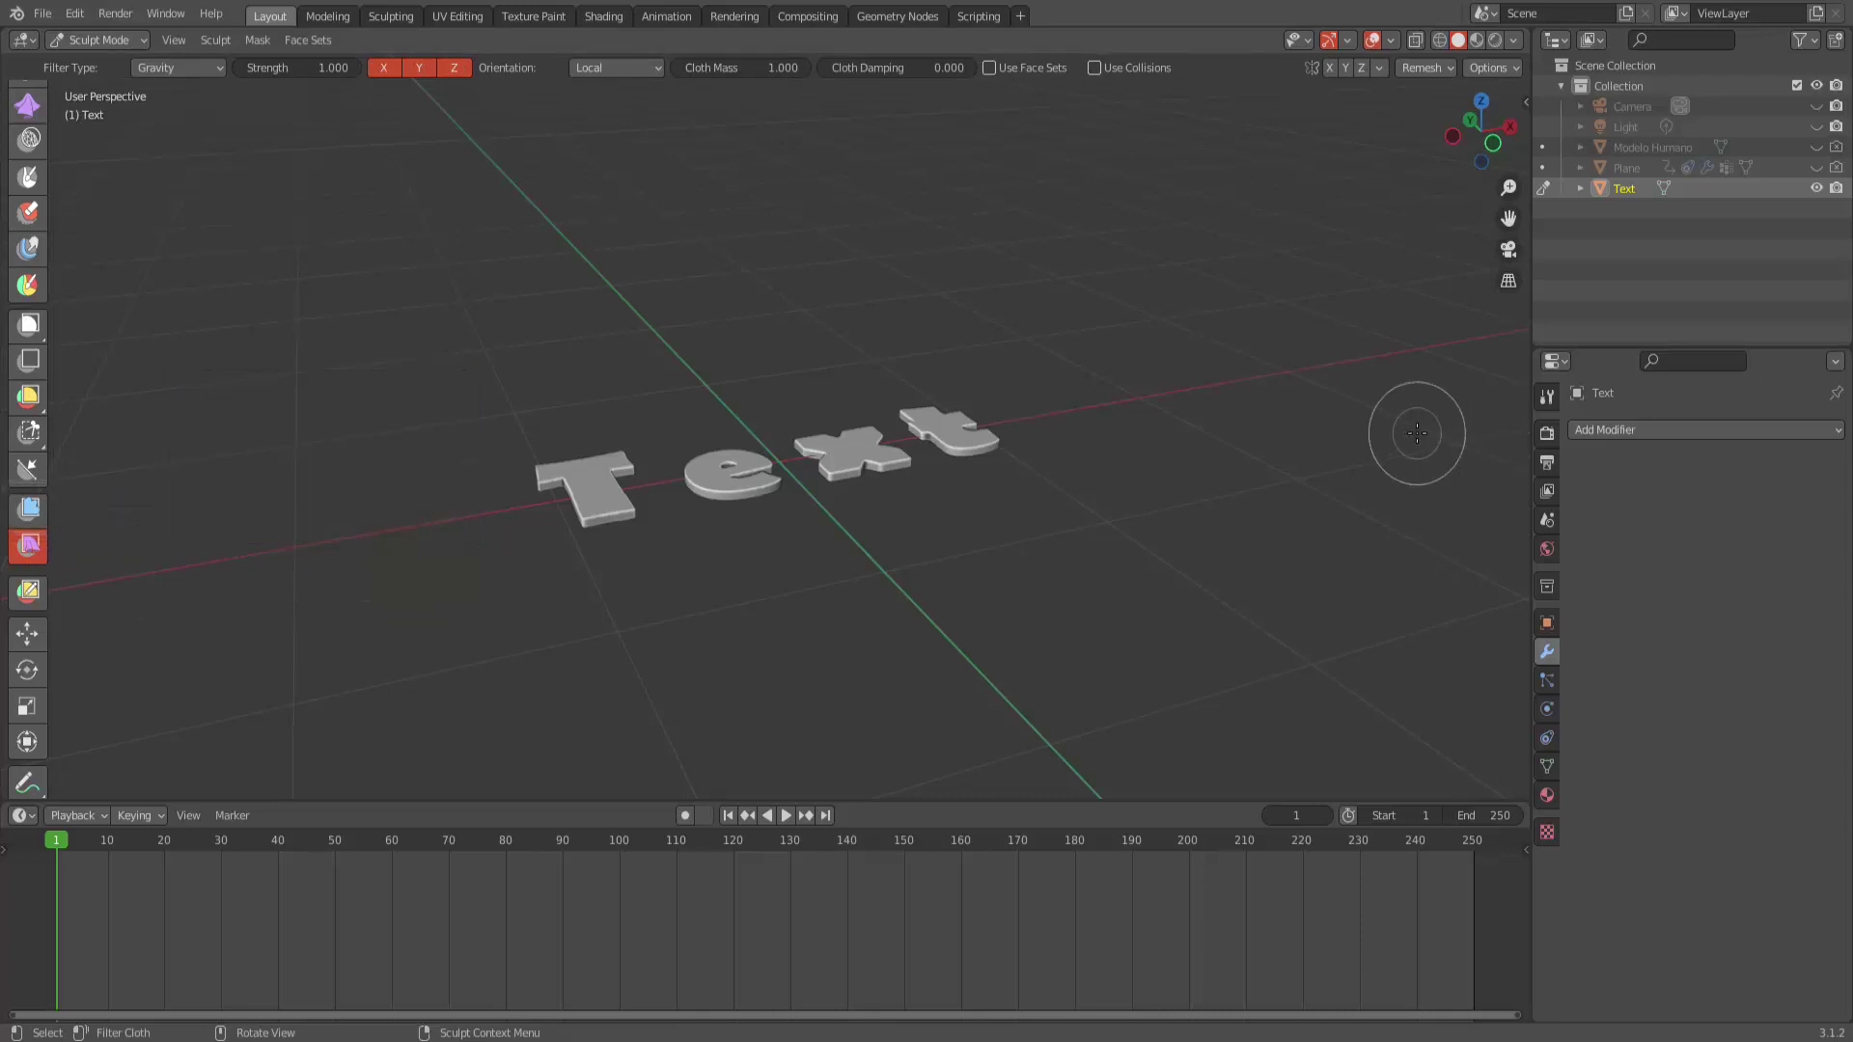
pyautogui.click(1547, 402)
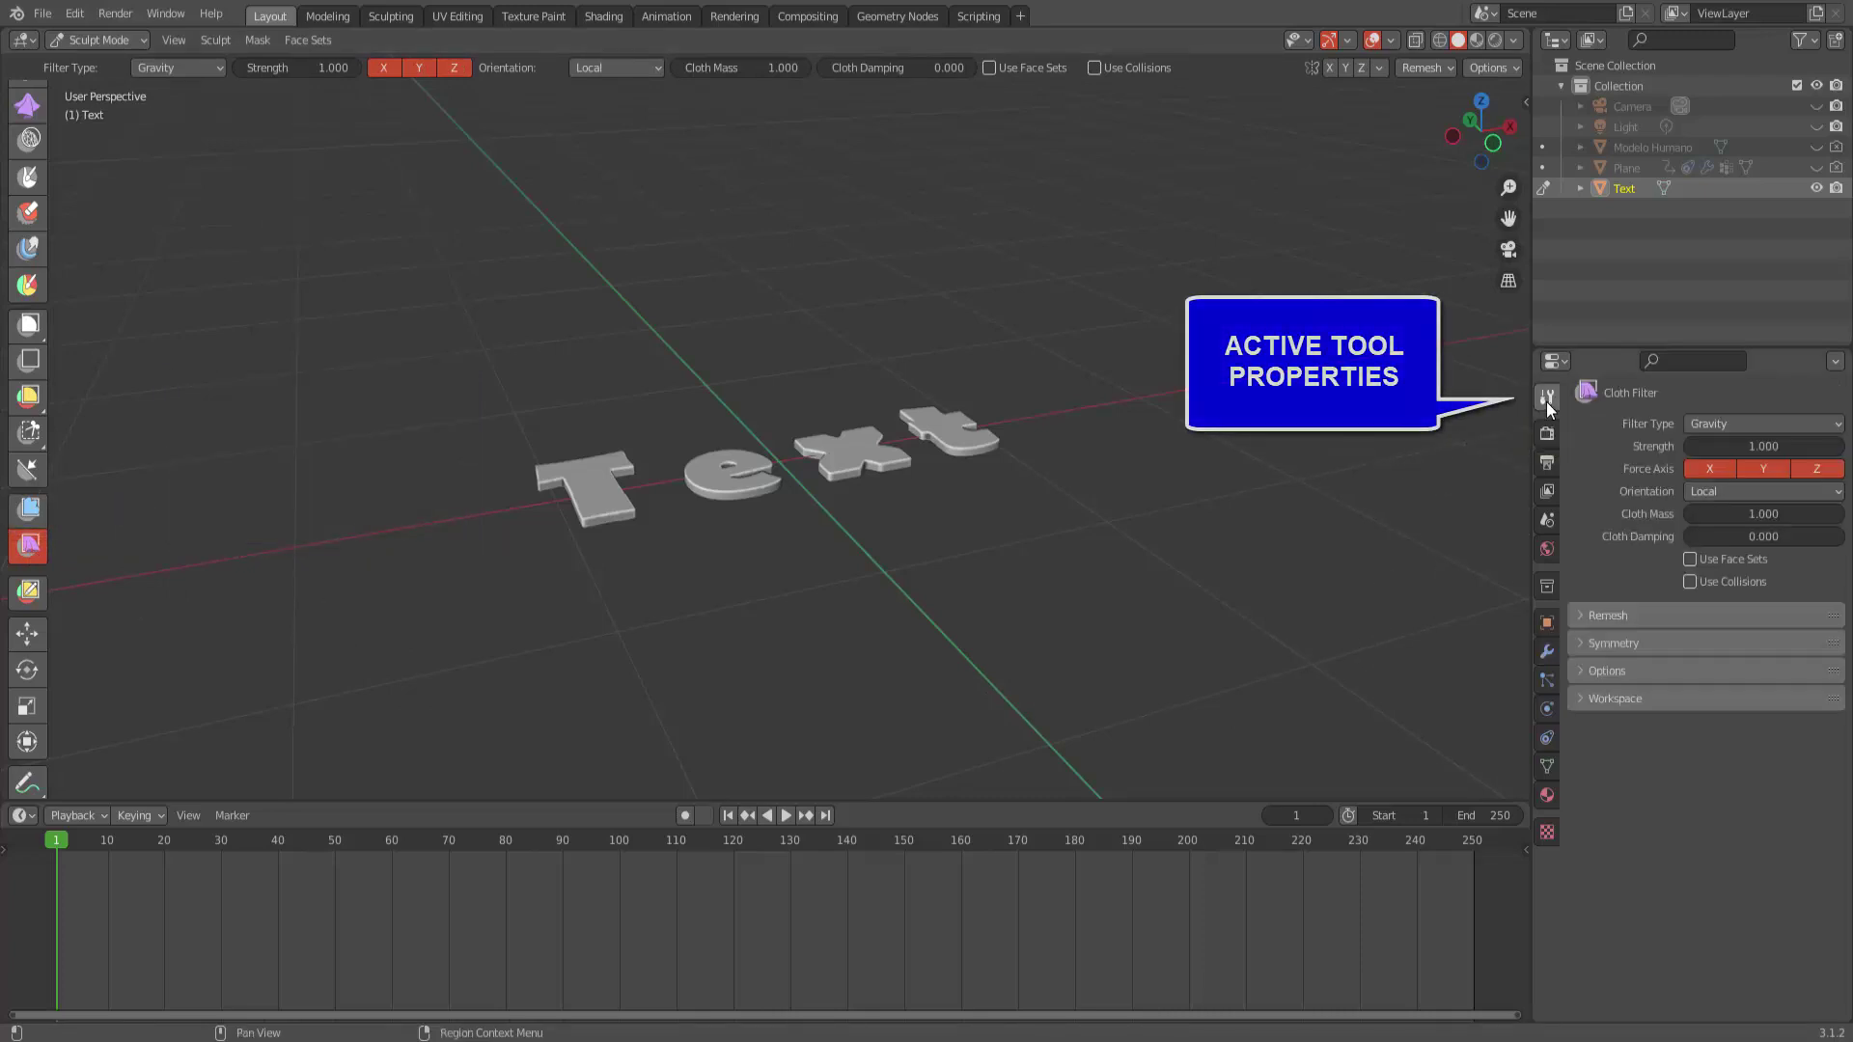
pyautogui.click(1702, 426)
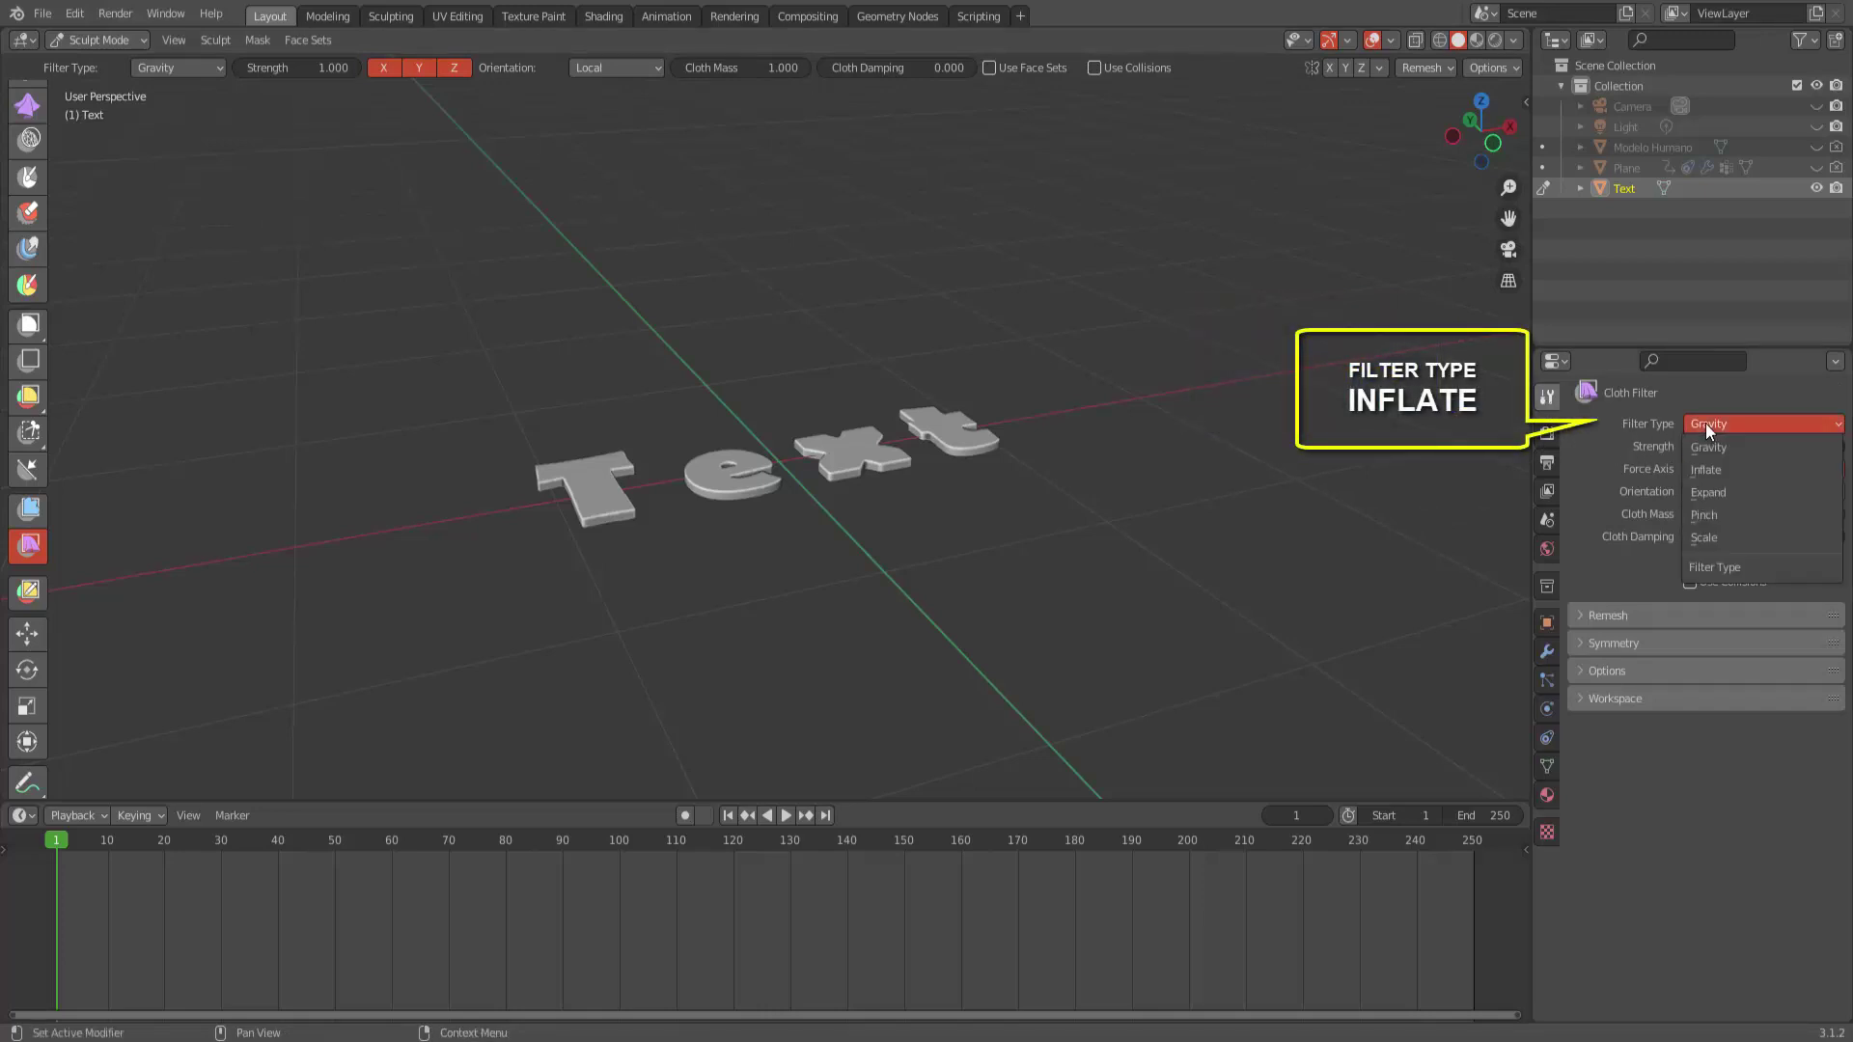
pyautogui.click(1711, 466)
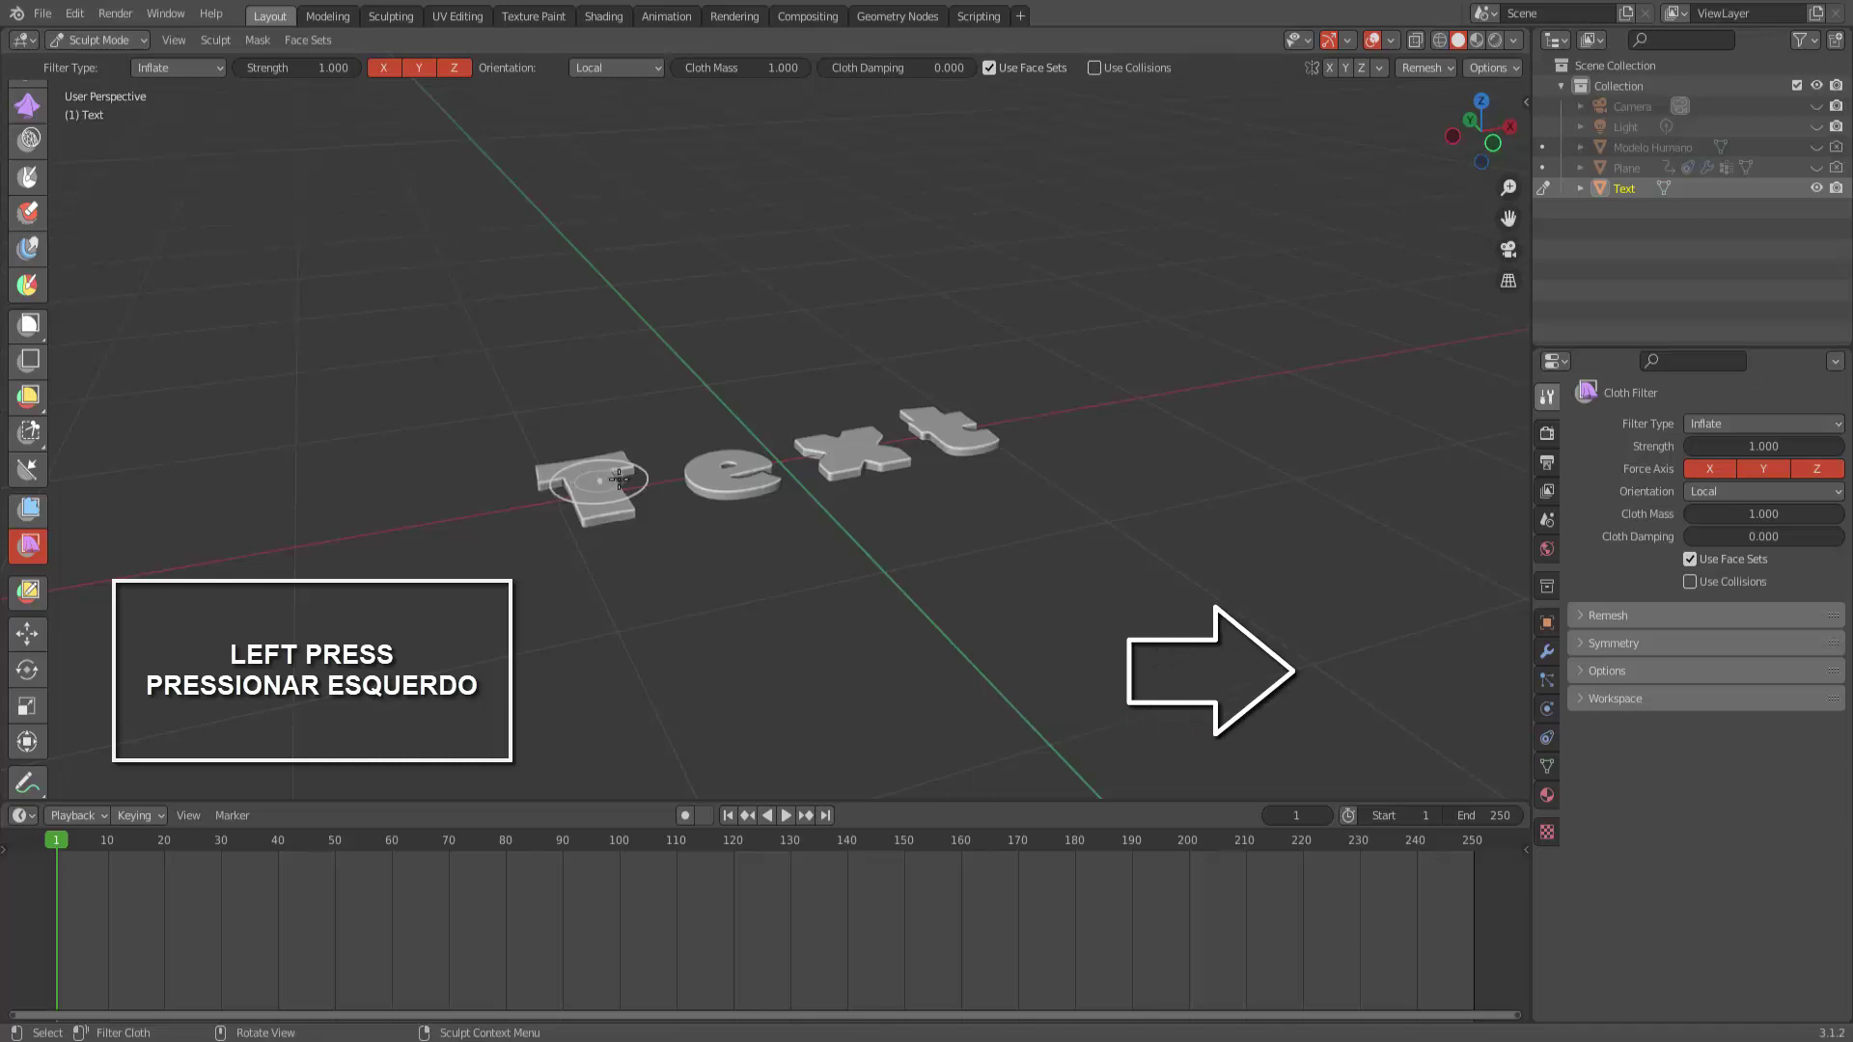
# Inflate the Text letters with the Cloth Filter, undoing the overshoot and redoing a moderate puff.
pyautogui.moveTo(617, 477)
pyautogui.mouseDown()
pyautogui.moveTo(760, 457)
pyautogui.moveTo(715, 463)
pyautogui.mouseUp()
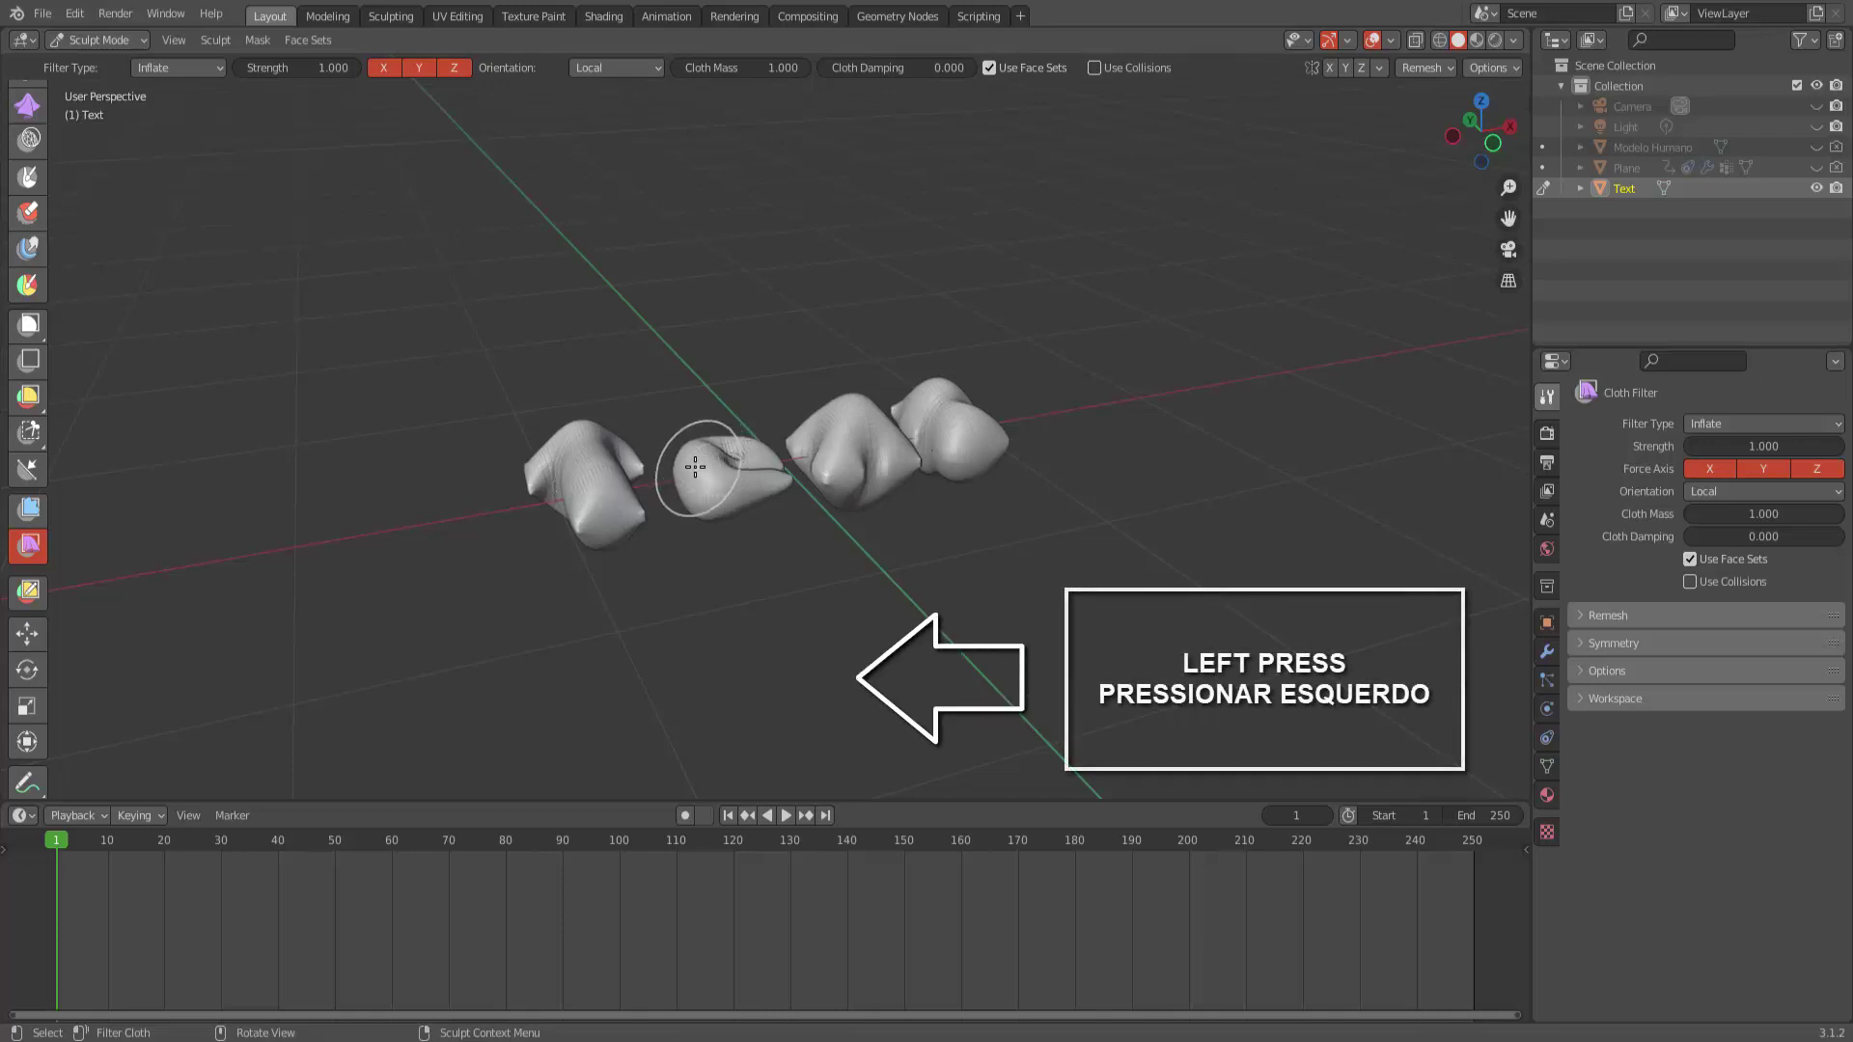
pyautogui.moveTo(695, 467); pyautogui.dragTo(665, 470)
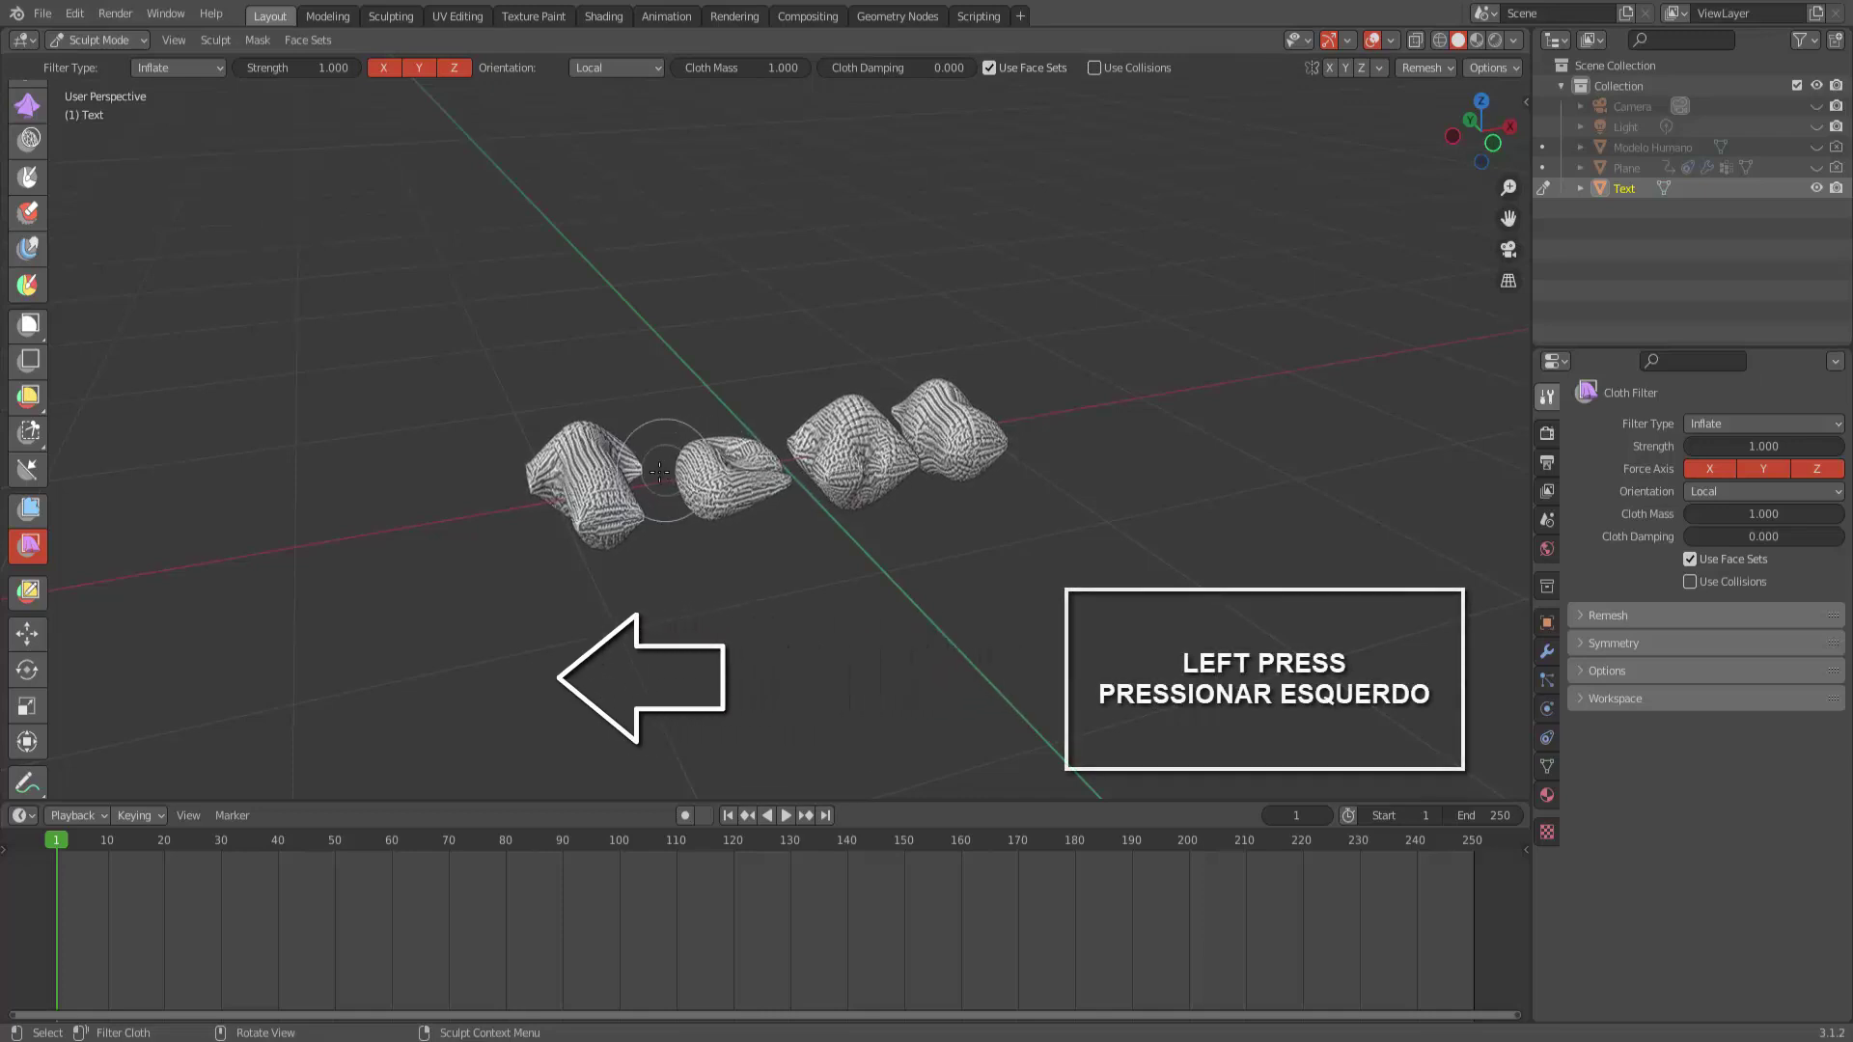
pyautogui.hotkey('ctrl', 'z')
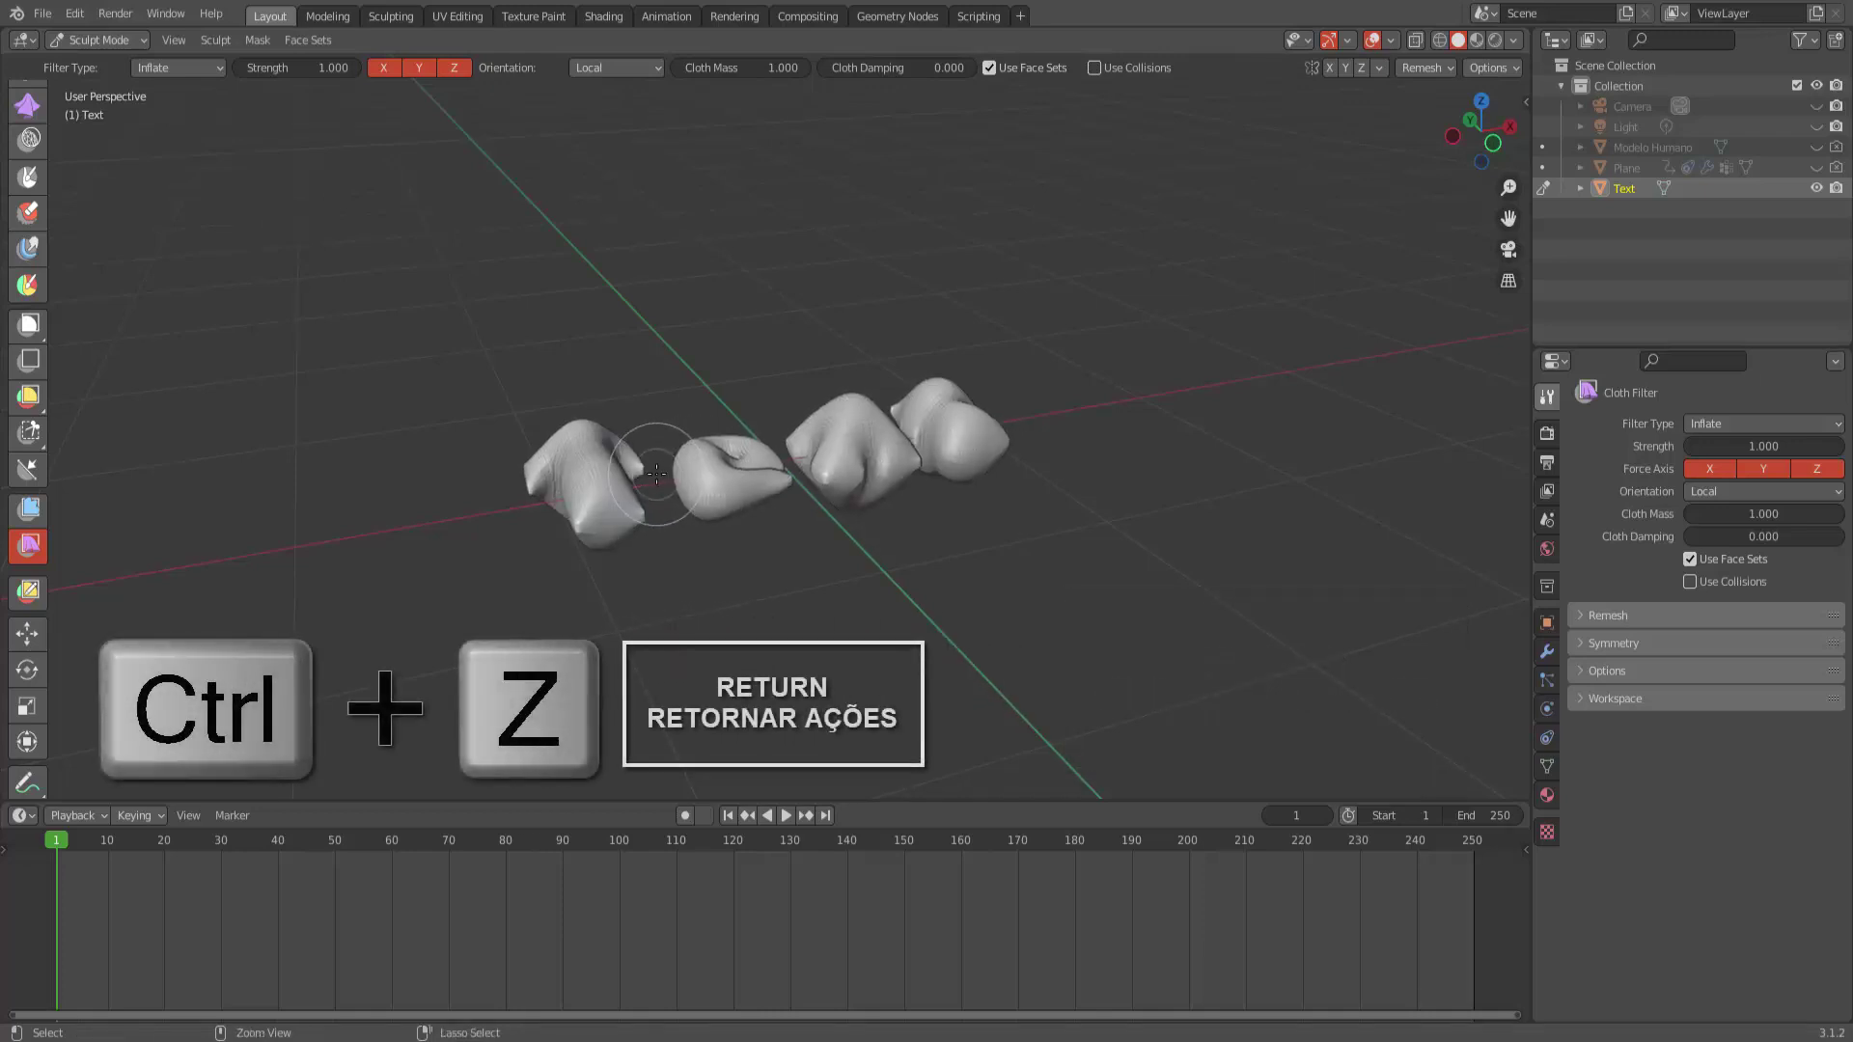
pyautogui.hotkey('ctrl', 'z')
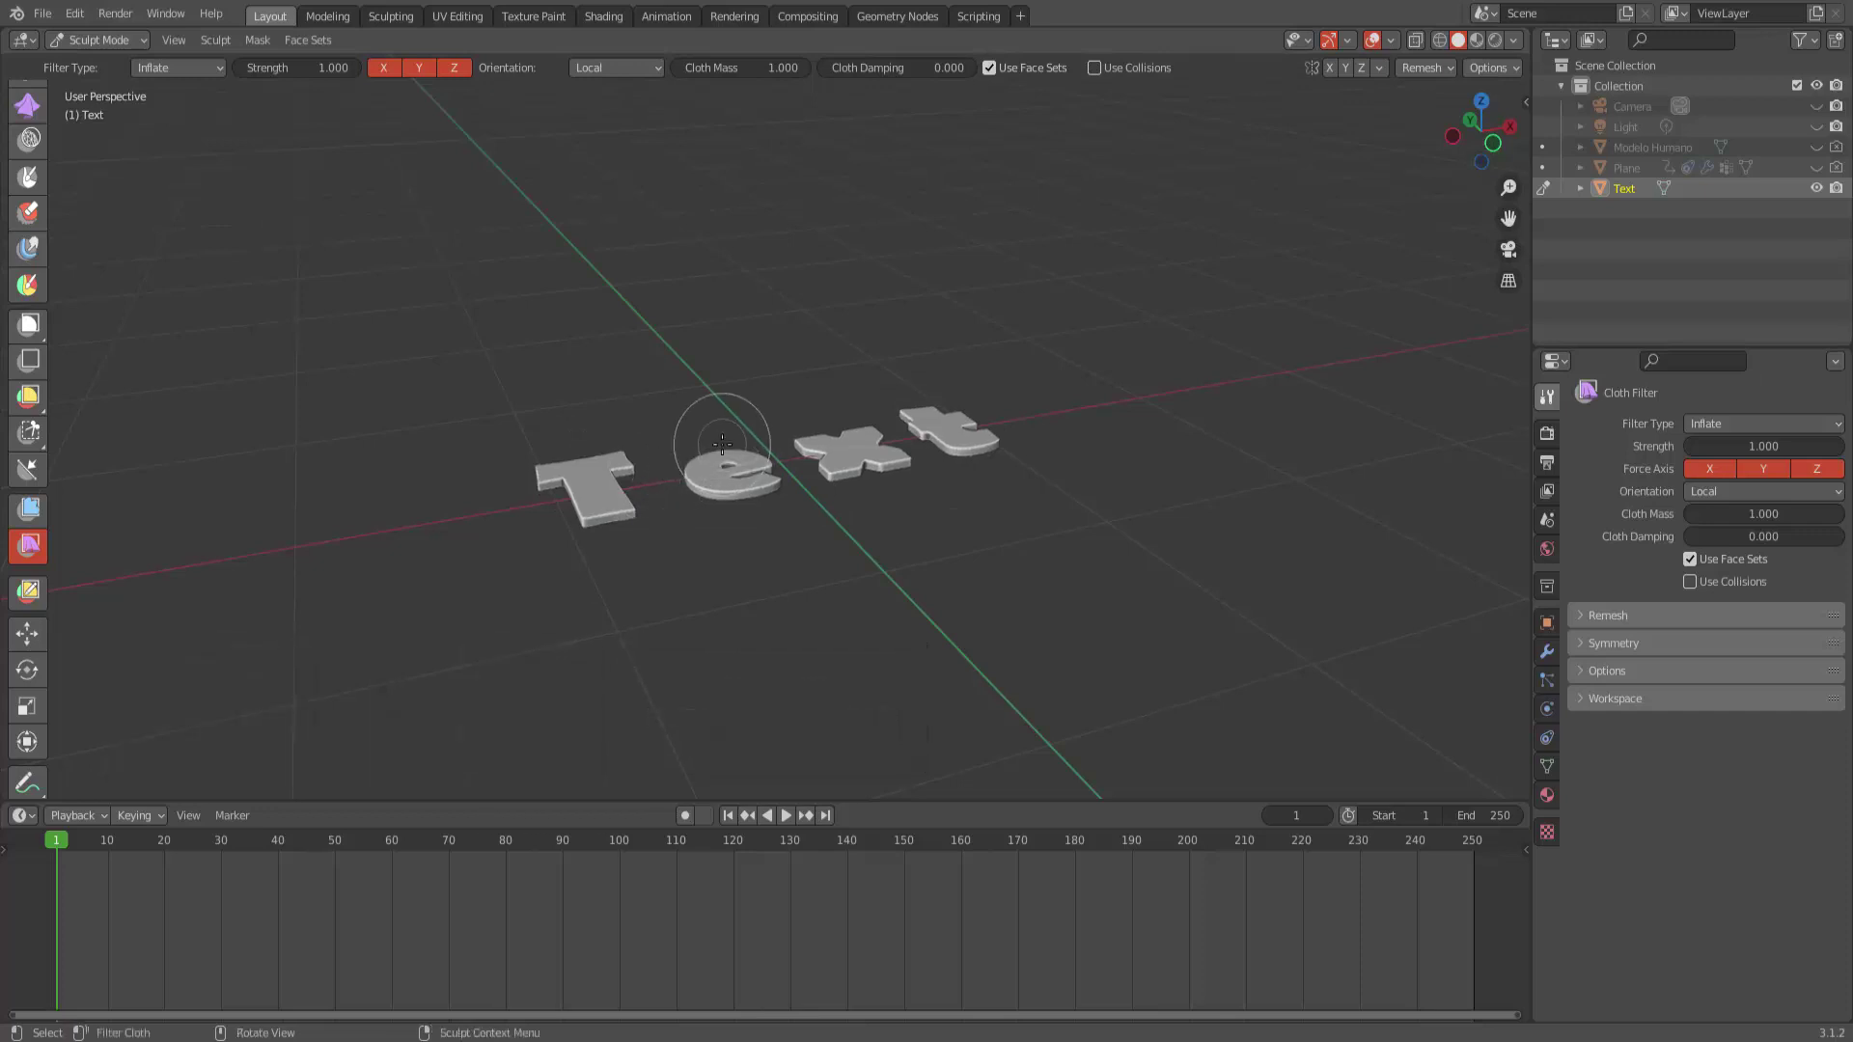
pyautogui.click(595, 482)
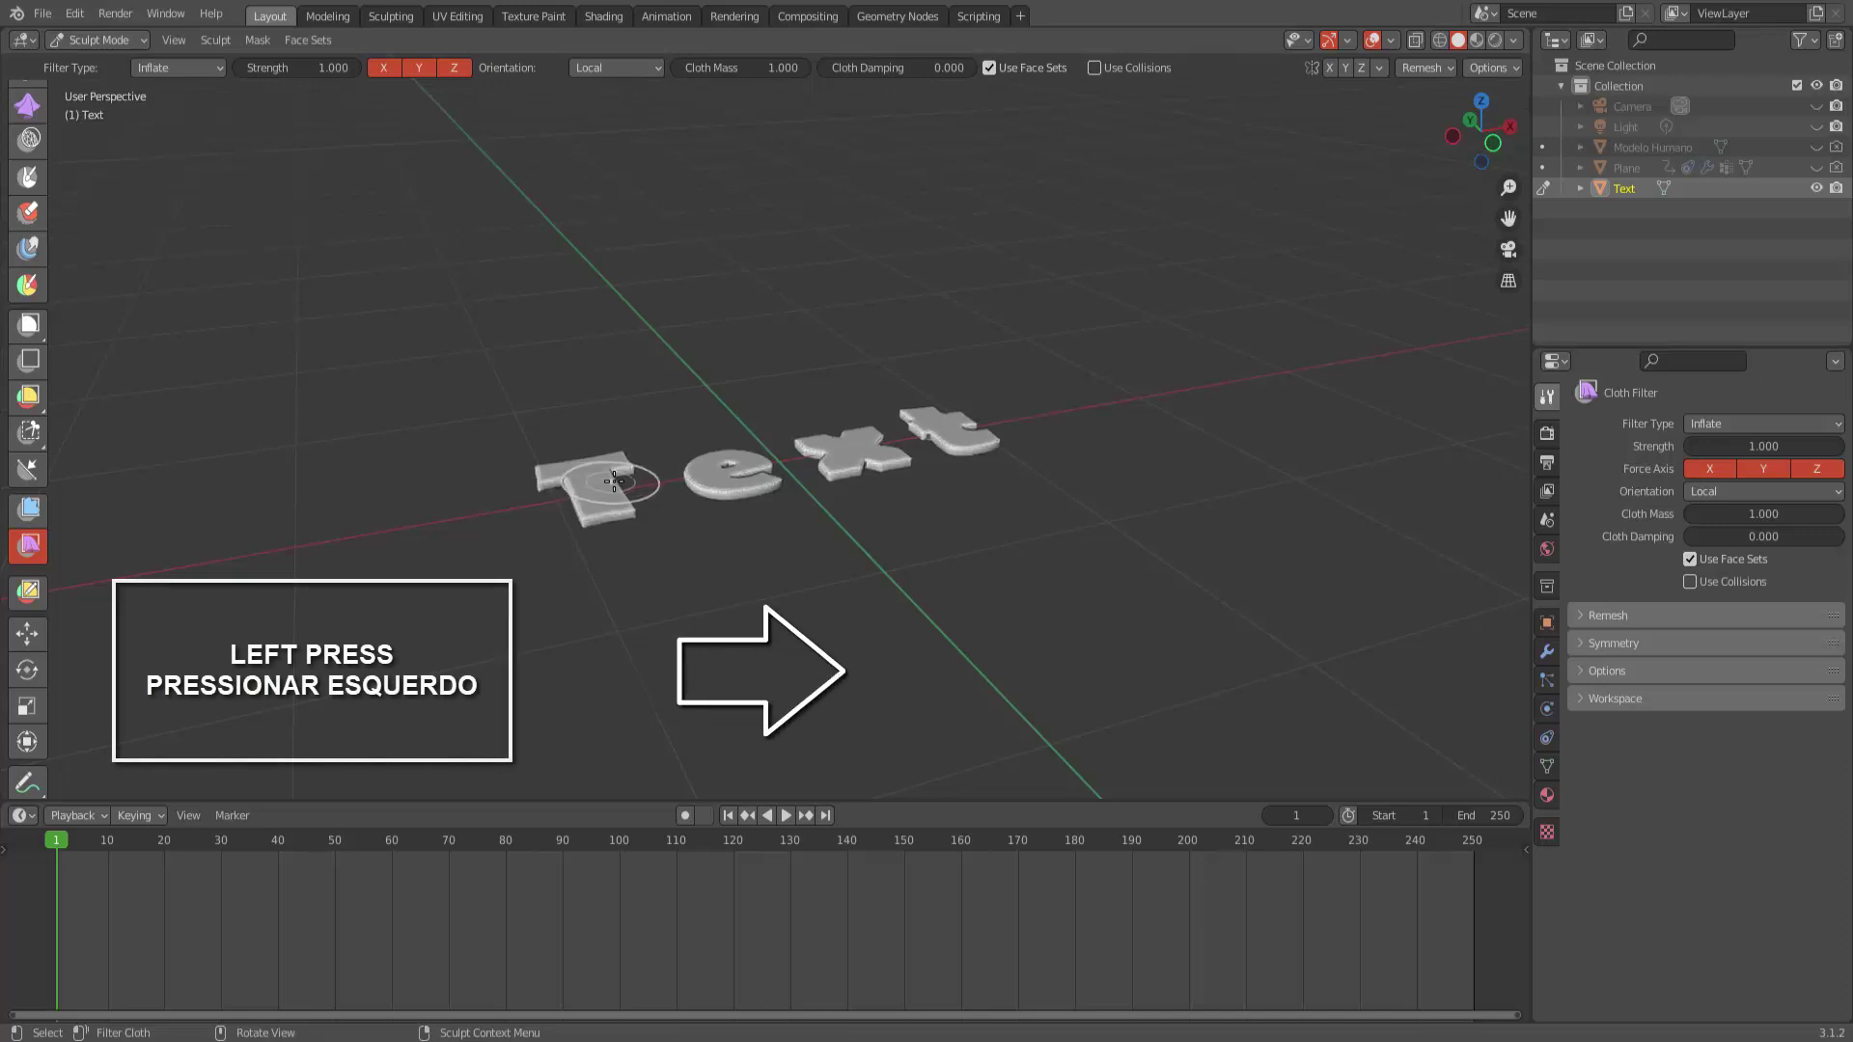
pyautogui.moveTo(606, 480); pyautogui.dragTo(765, 523)
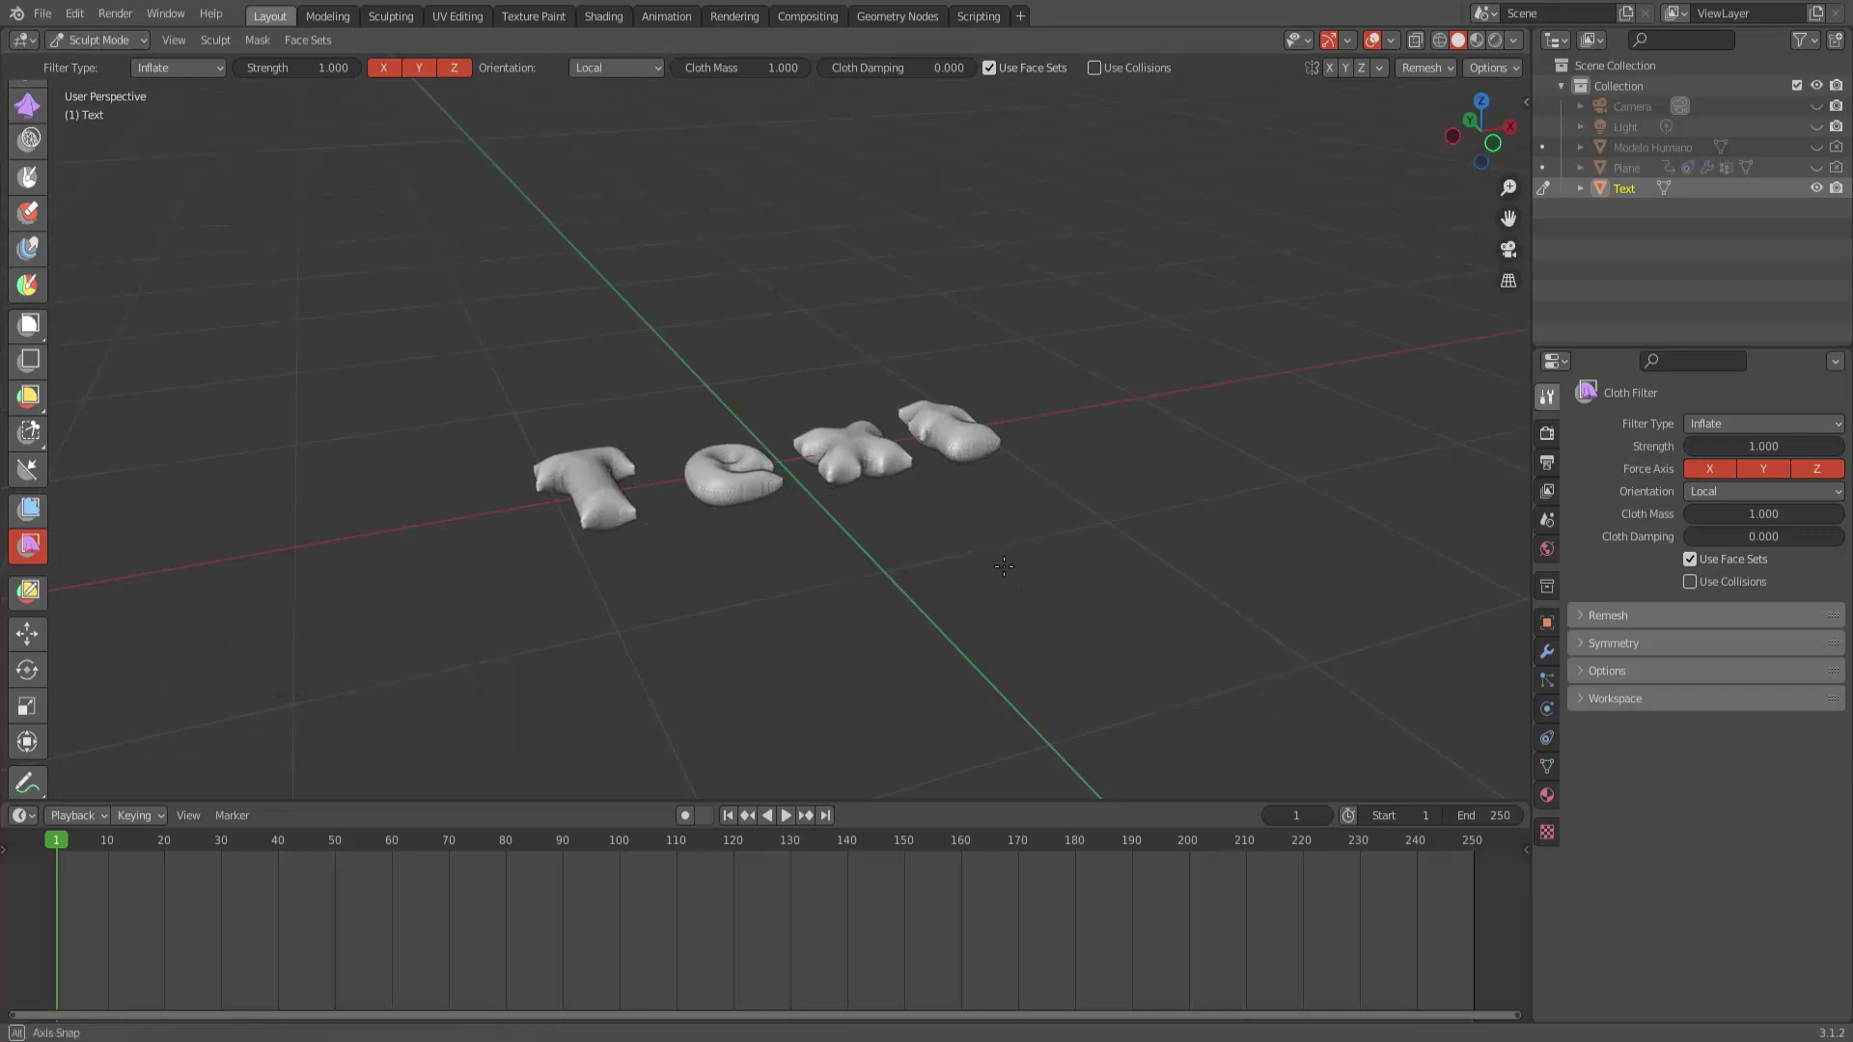
pyautogui.moveTo(765, 523)
pyautogui.mouseDown(button='middle')
pyautogui.moveTo(978, 685)
pyautogui.moveTo(1003, 545)
pyautogui.mouseUp(button='middle')
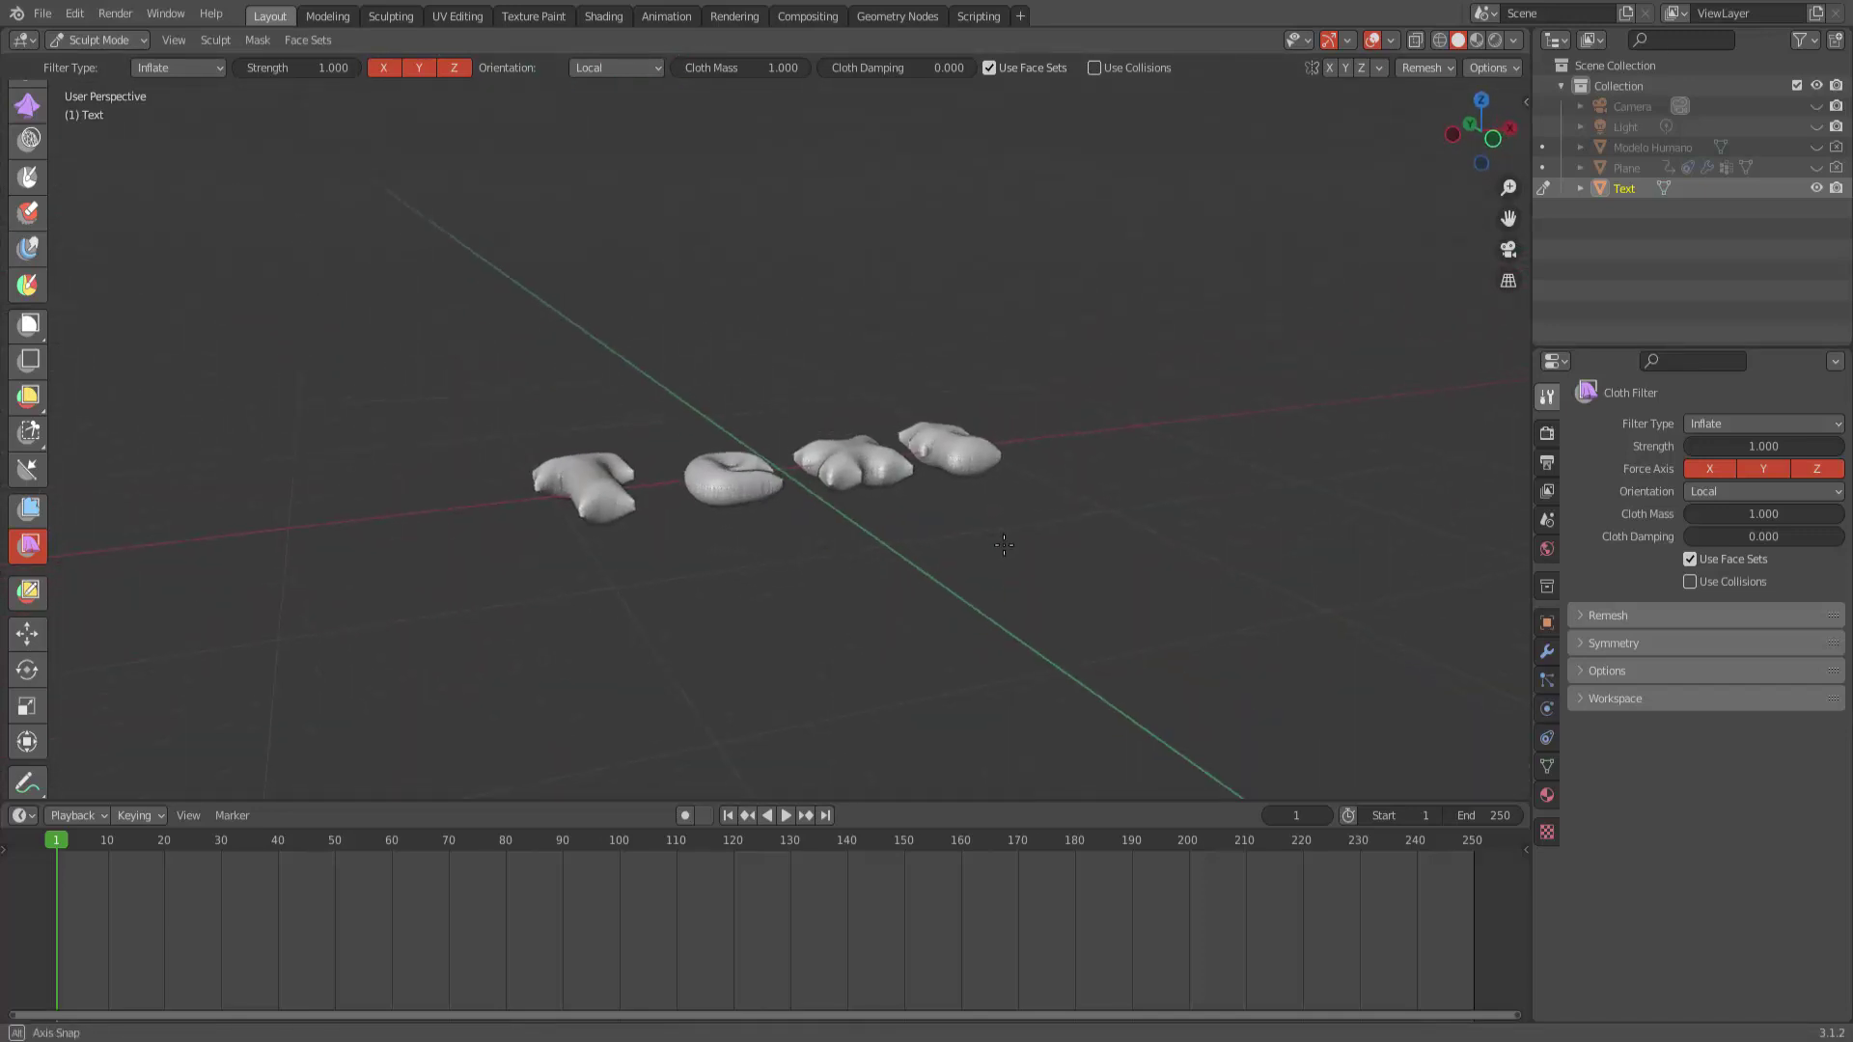
# Switch the inflated Text object to Edit Mode and select all of its geometry.
pyautogui.click(103, 36)
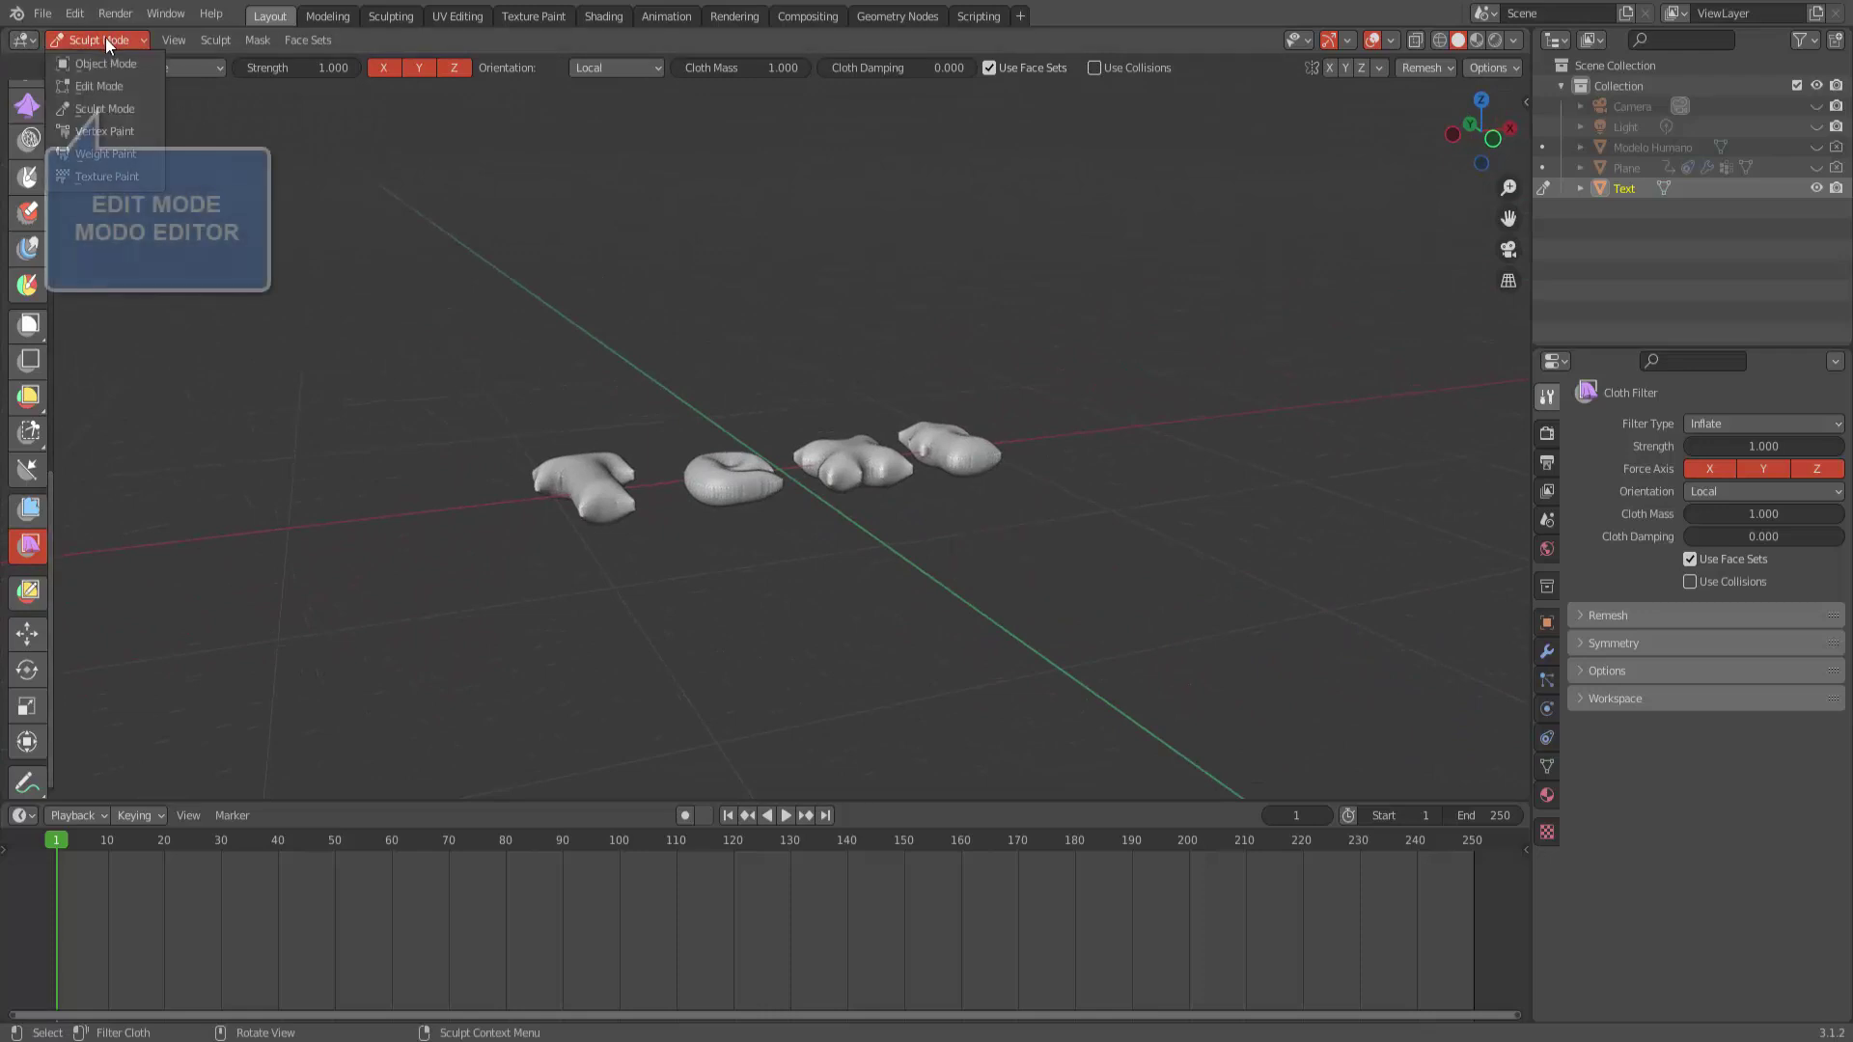
pyautogui.click(107, 85)
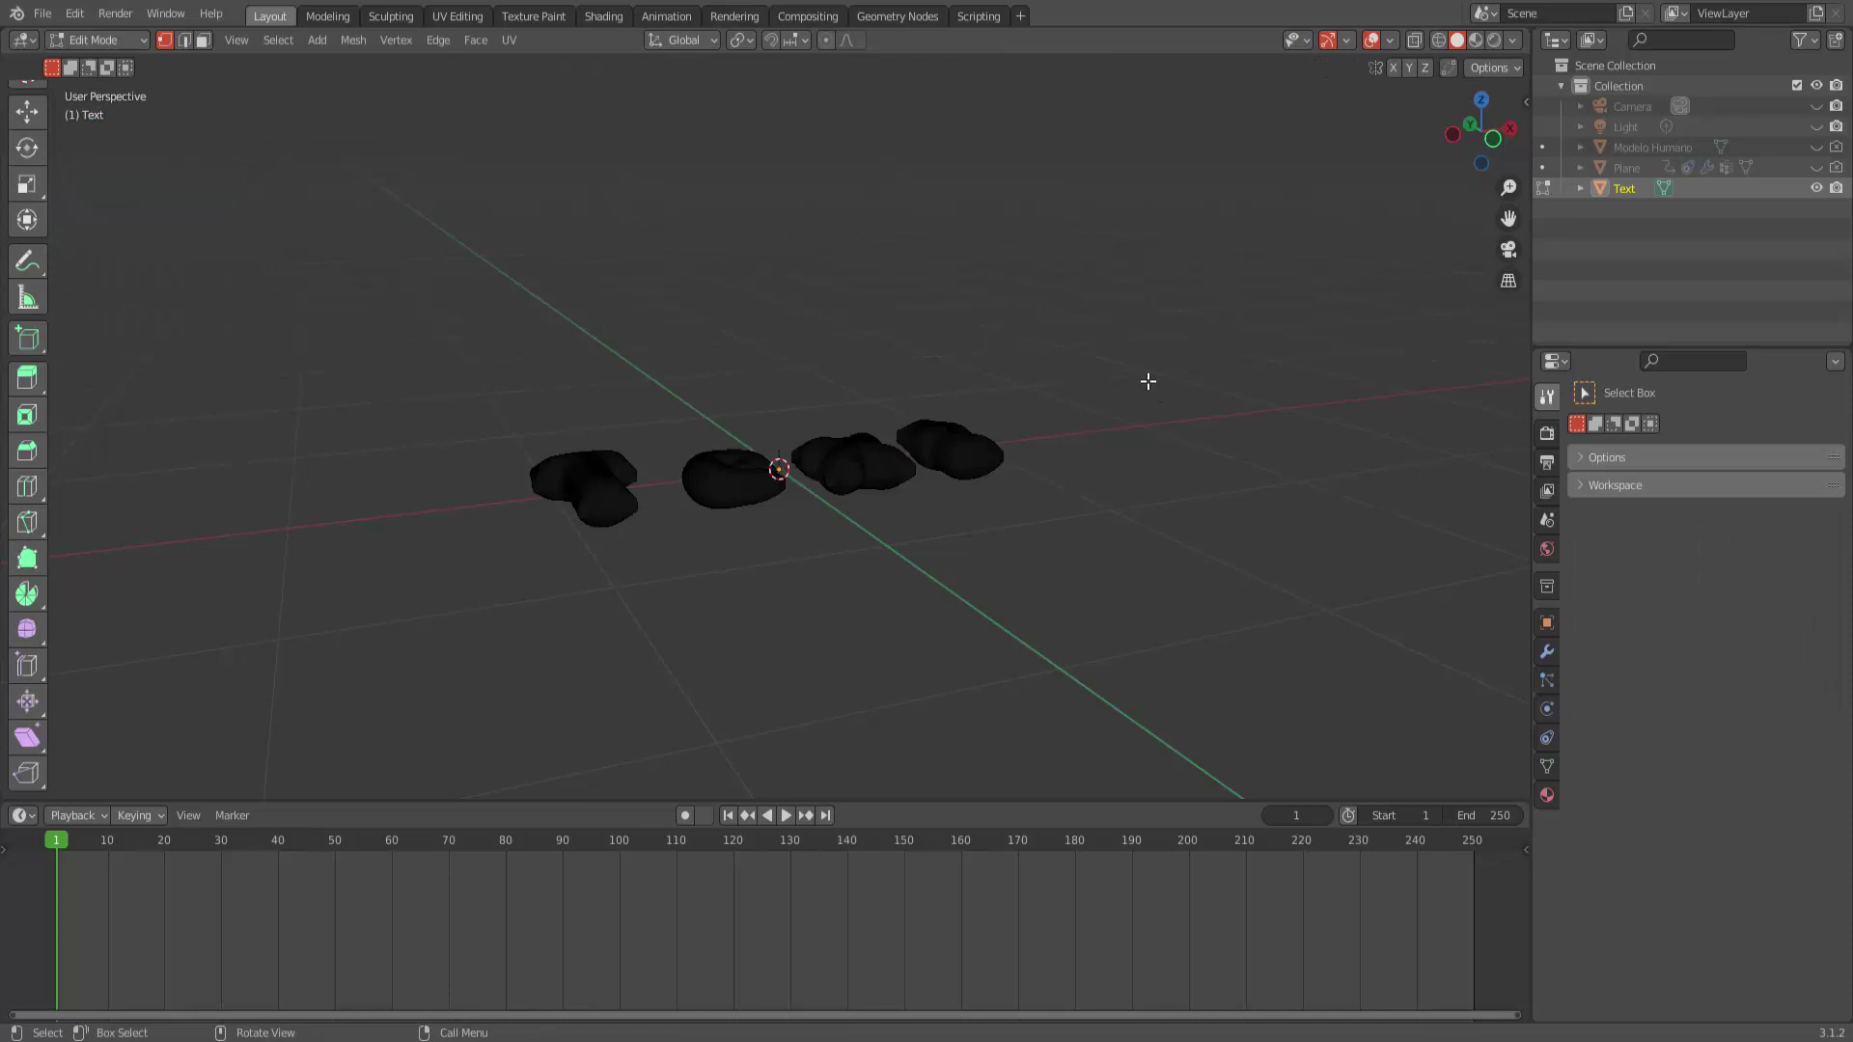
pyautogui.press('a')
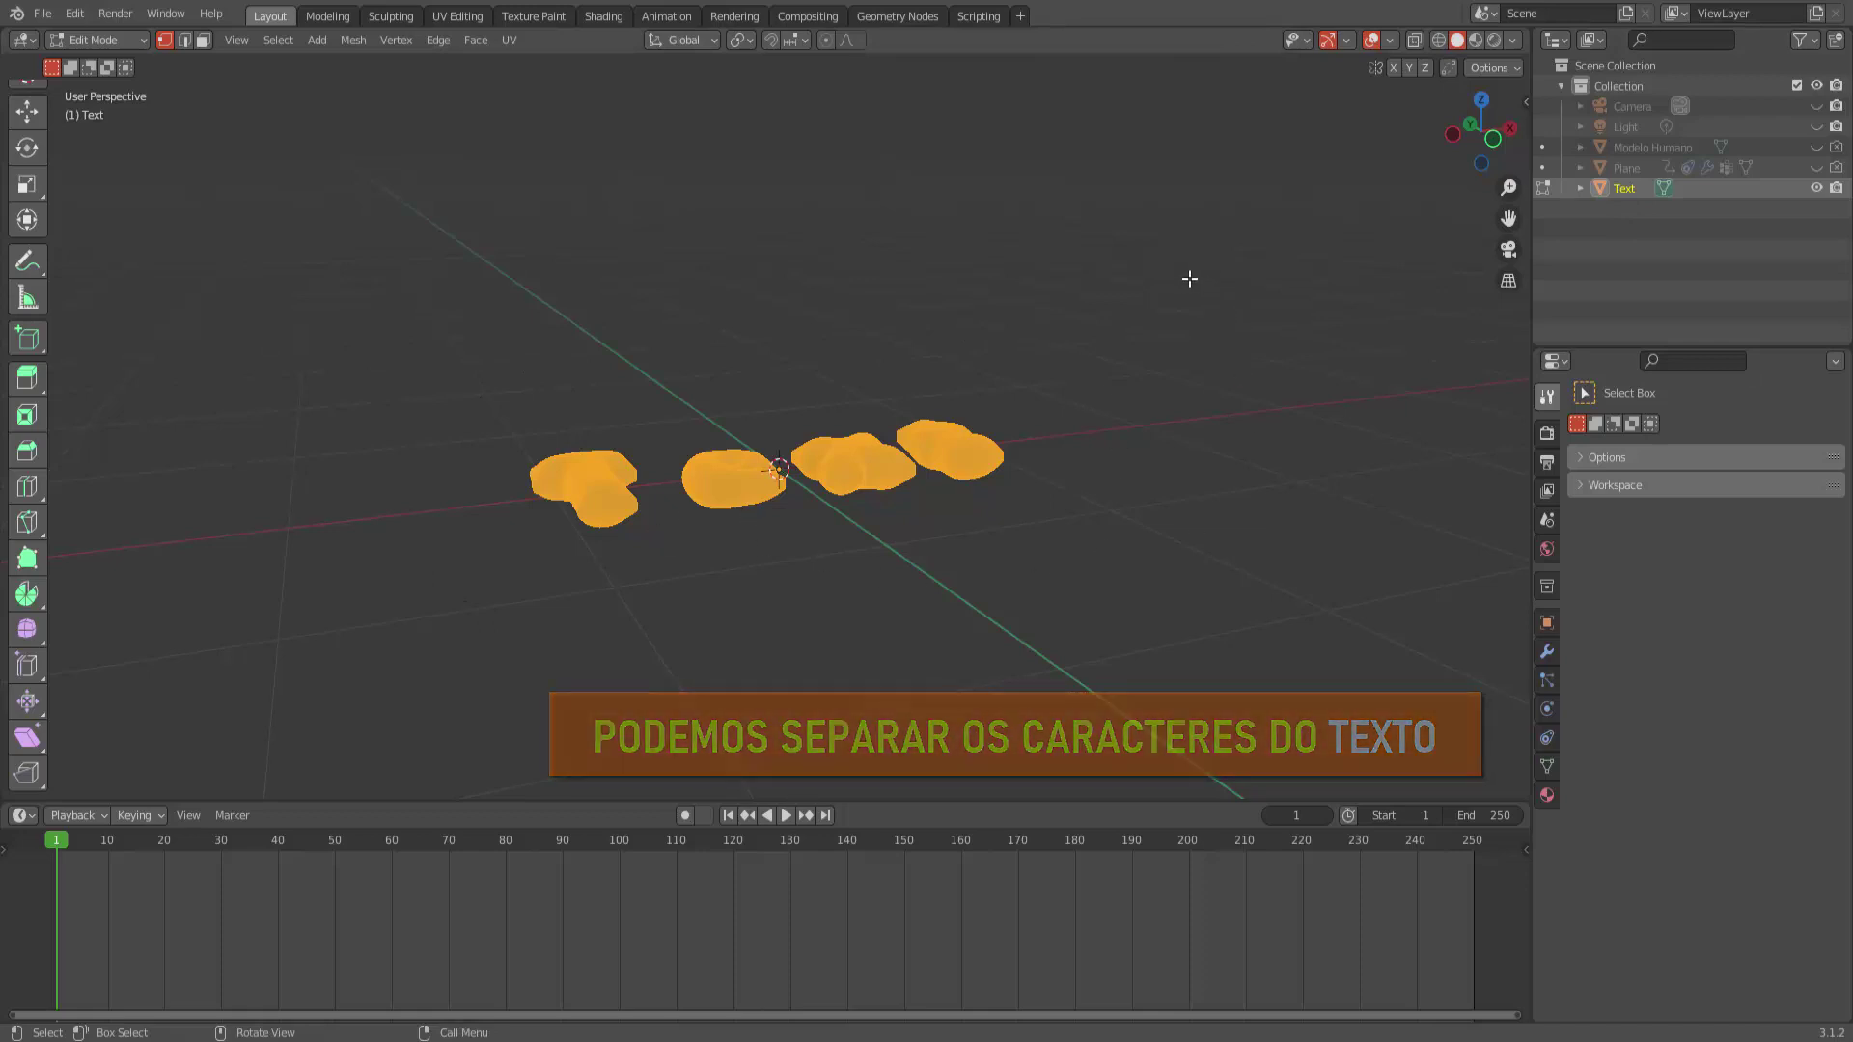
# Separate the Text mesh by loose parts into one object per letter.
pyautogui.press('p')
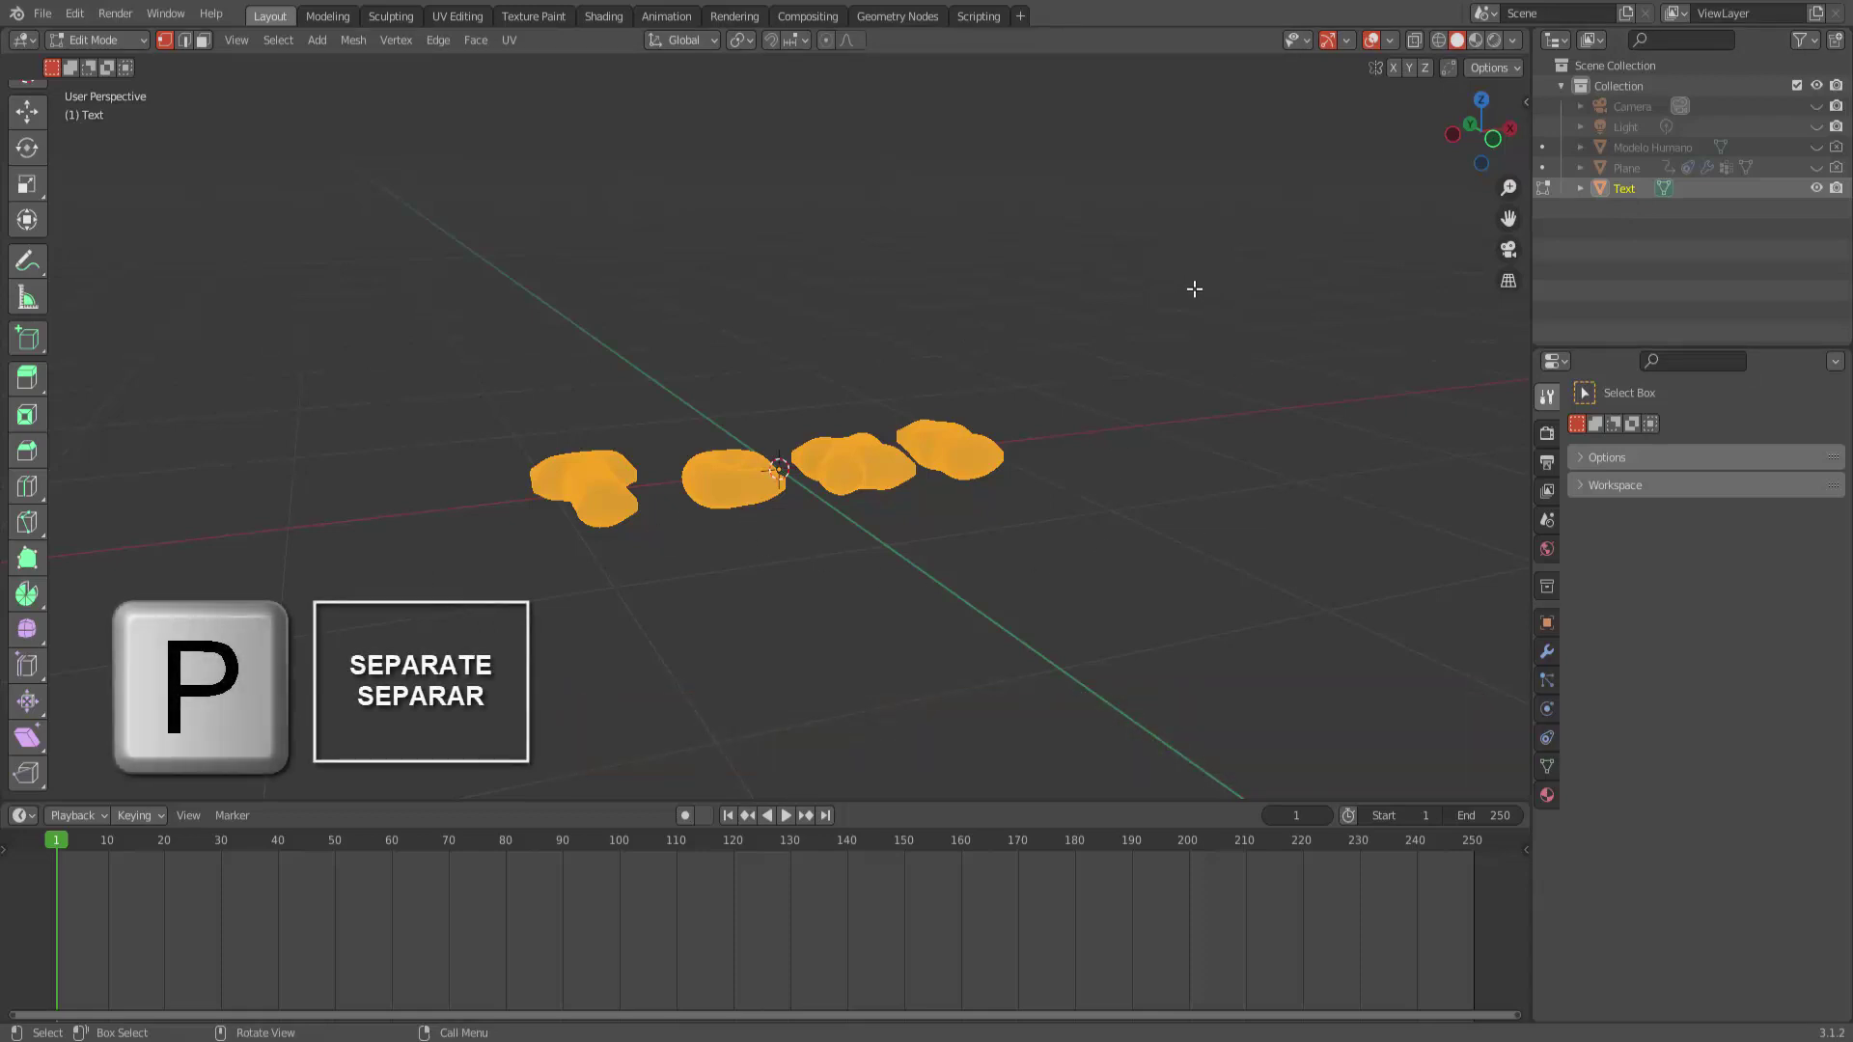
pyautogui.press('p')
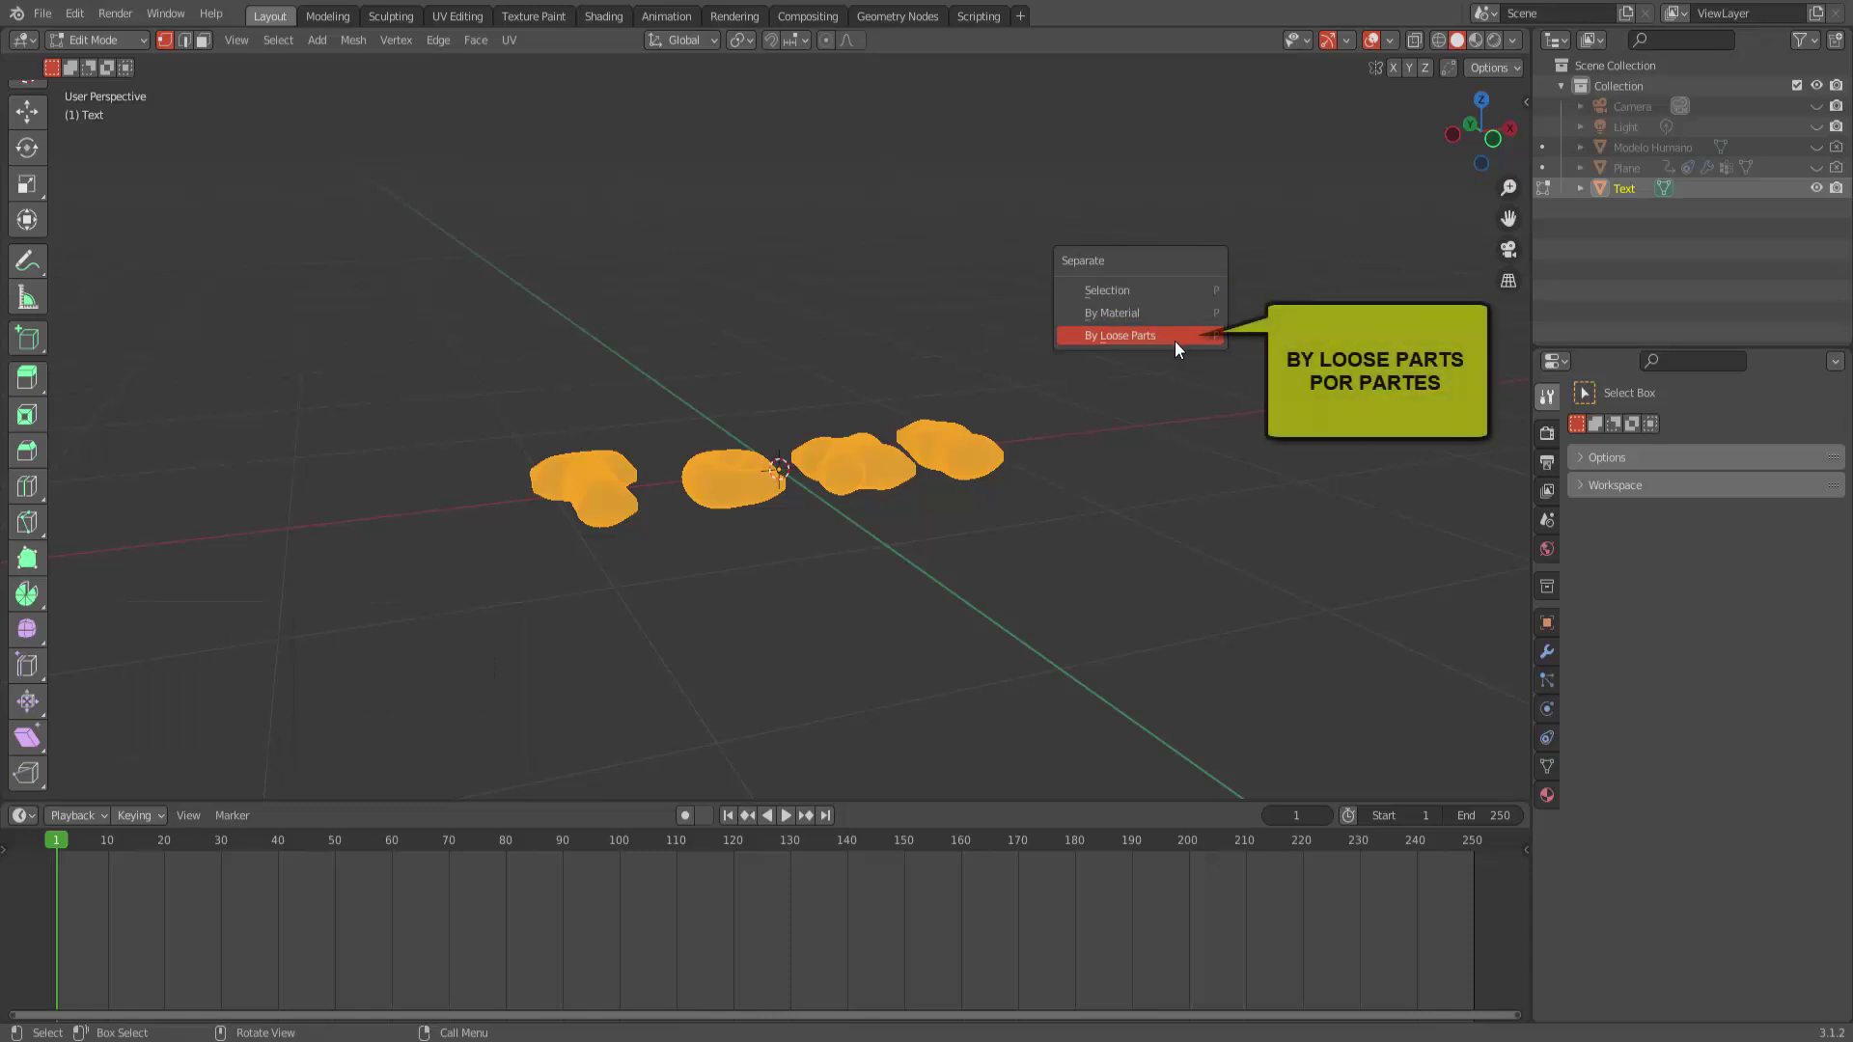
pyautogui.click(1174, 337)
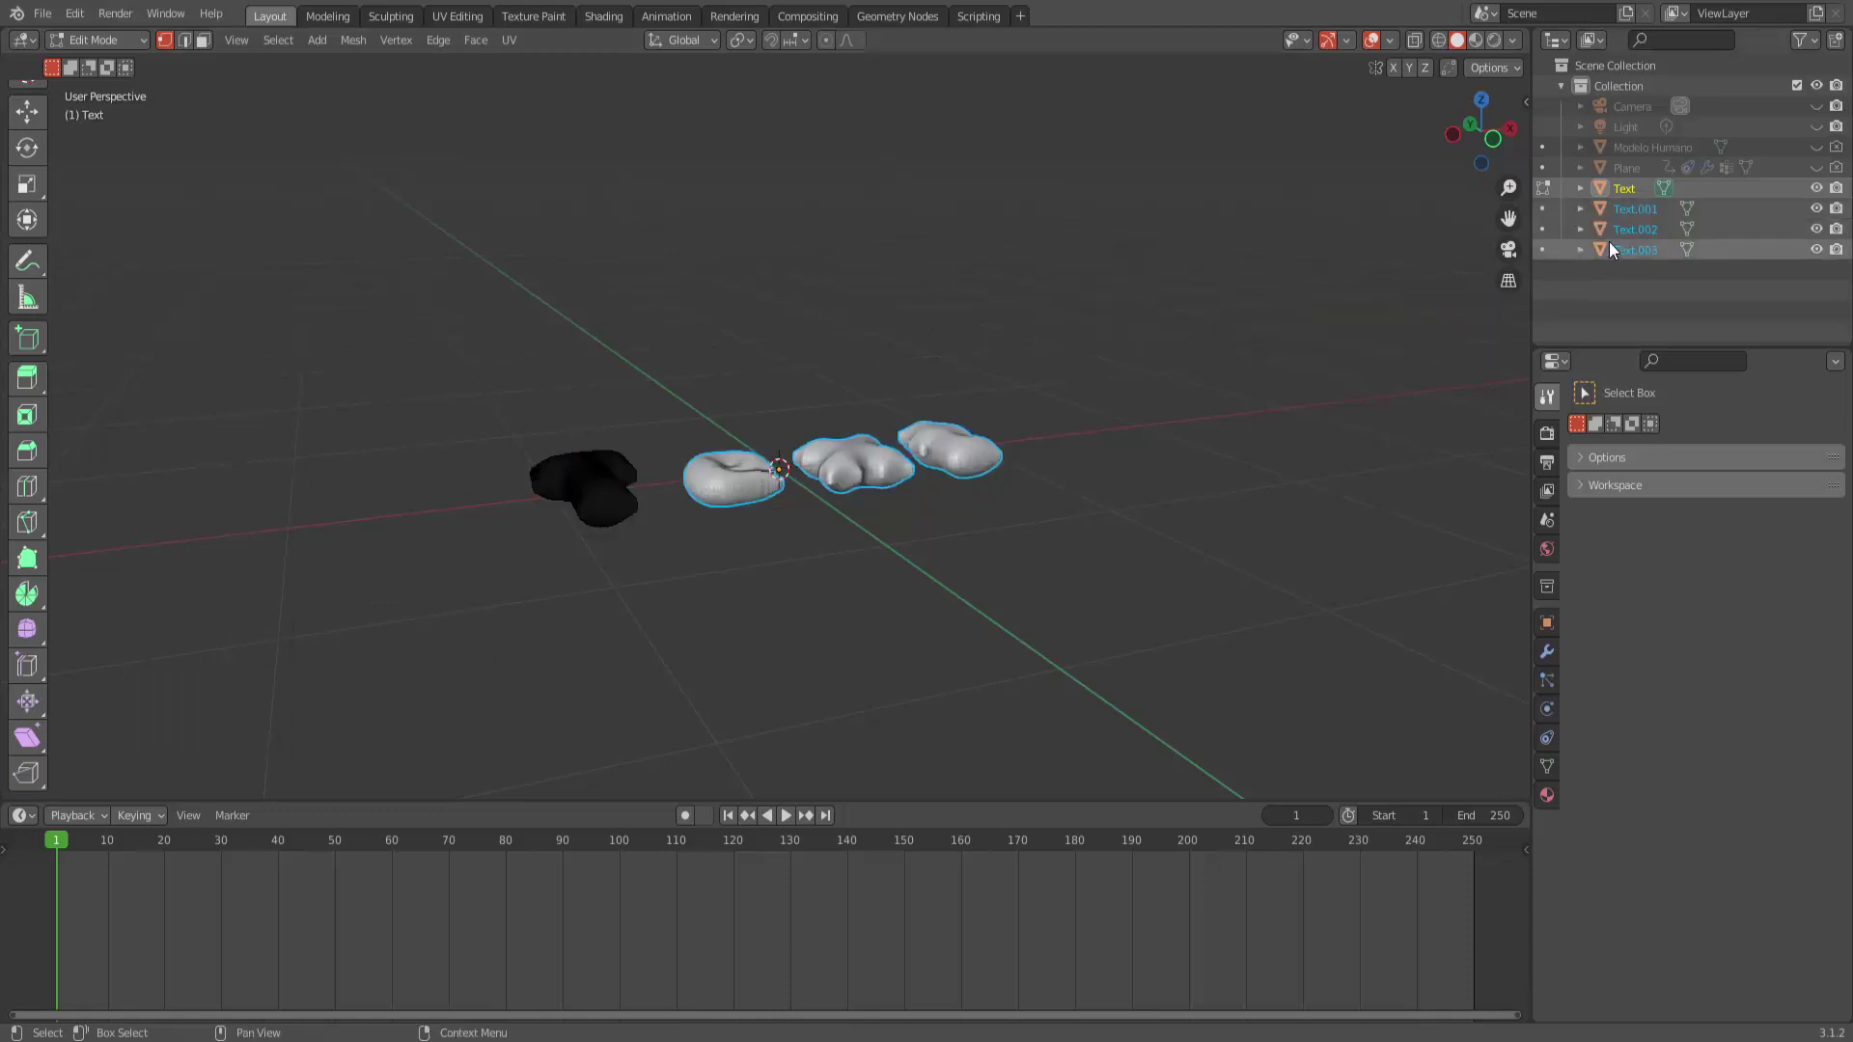
# Check the new objects Text through Text.003 in the Outliner and return to Object Mode.
pyautogui.click(1629, 193)
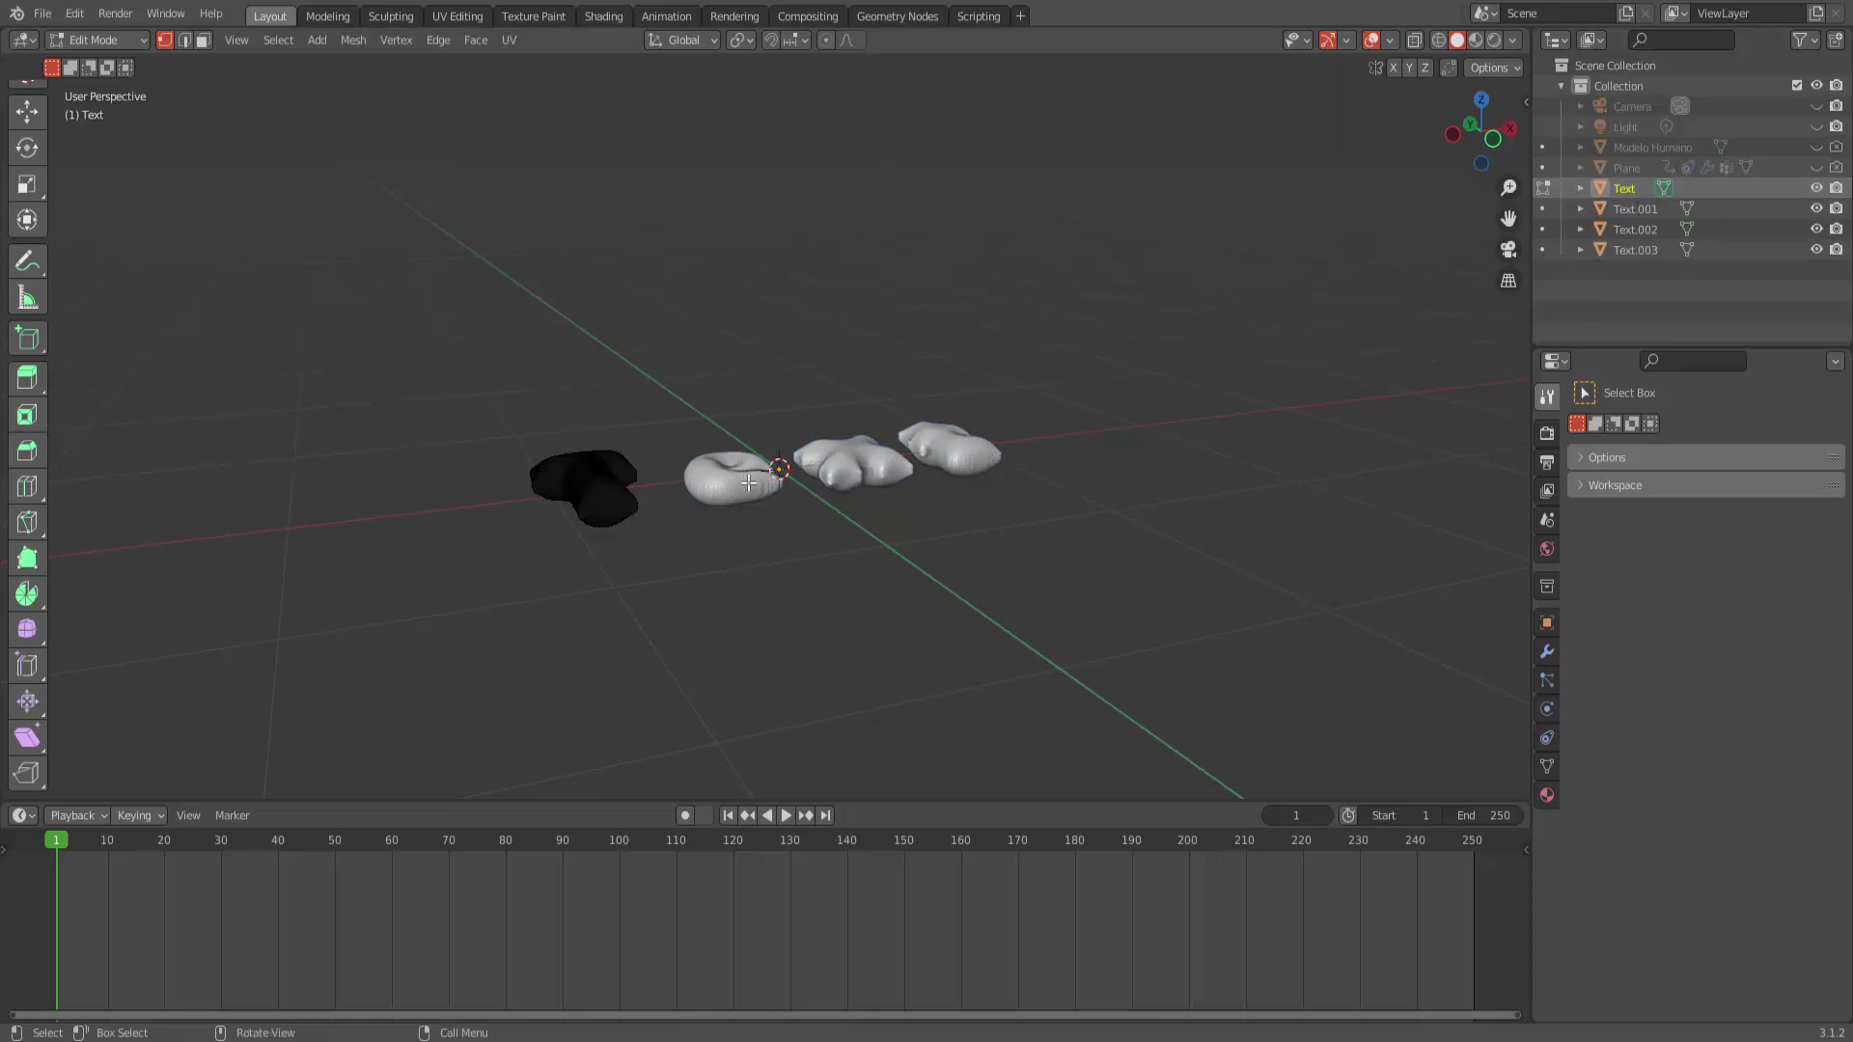
pyautogui.click(1611, 211)
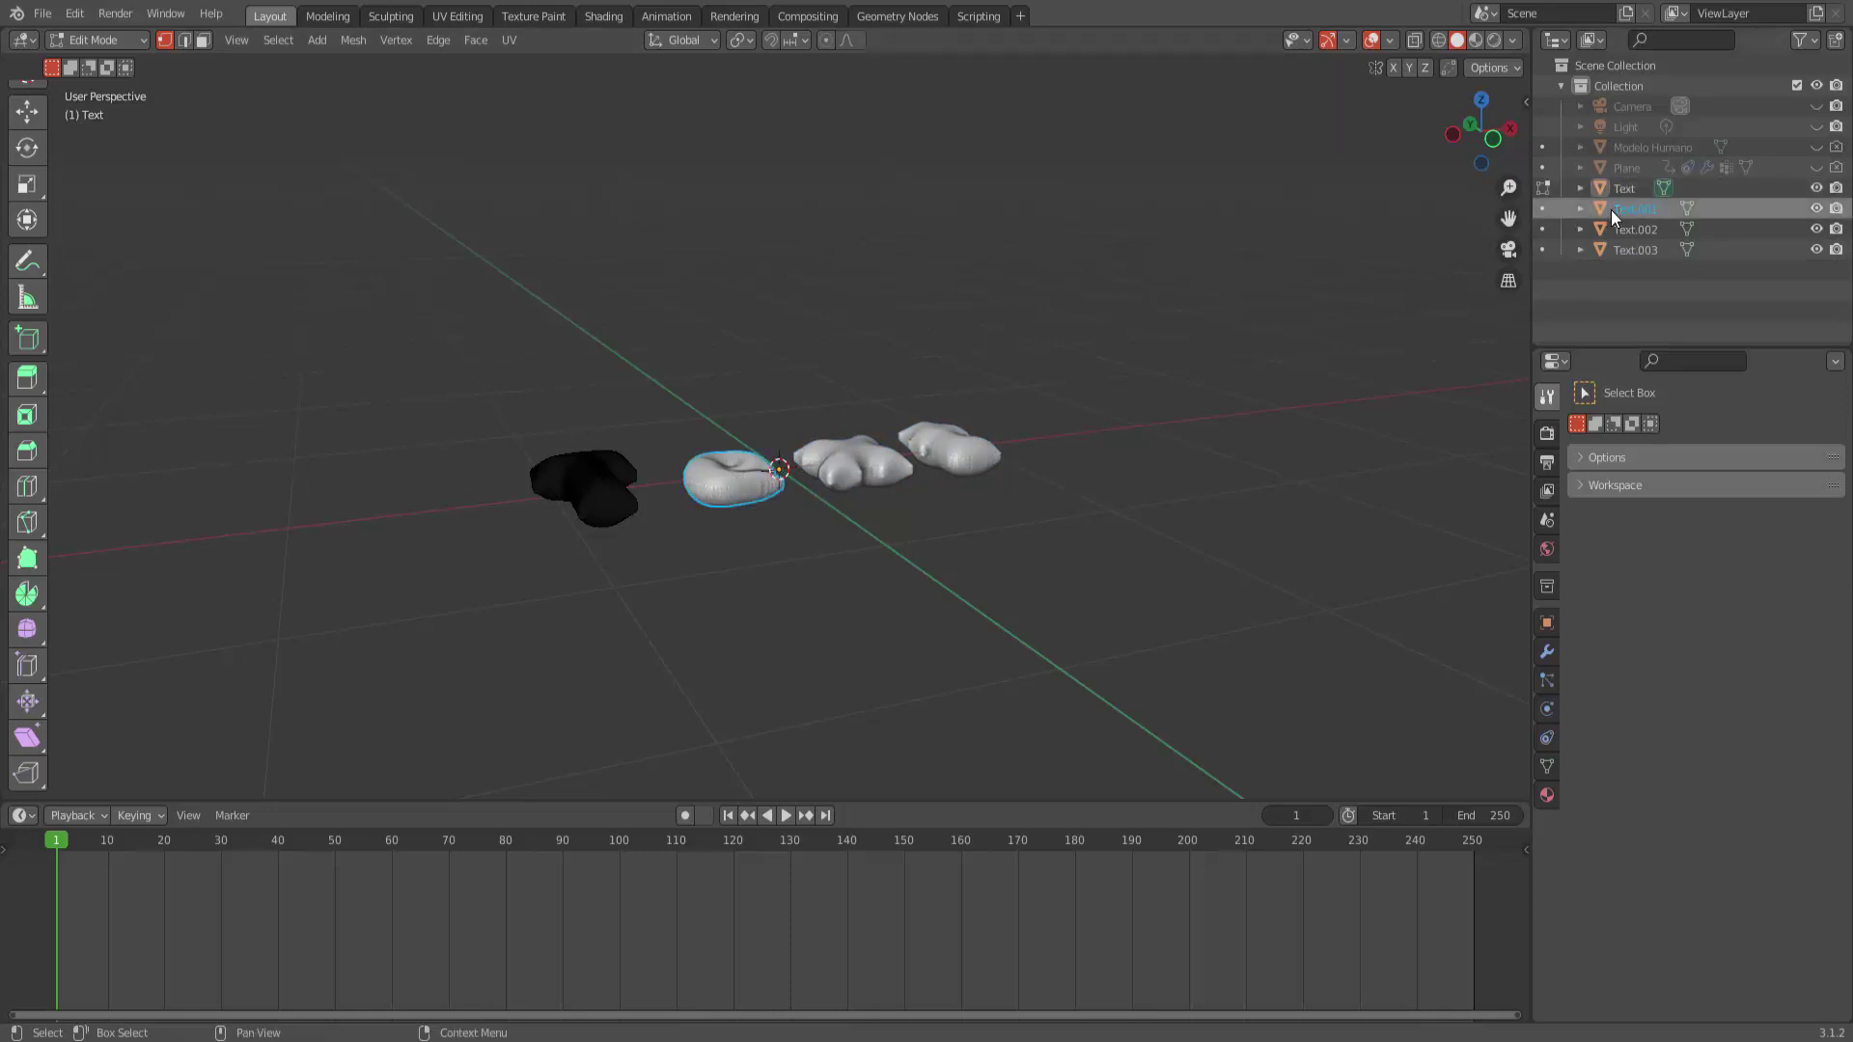
pyautogui.click(1616, 232)
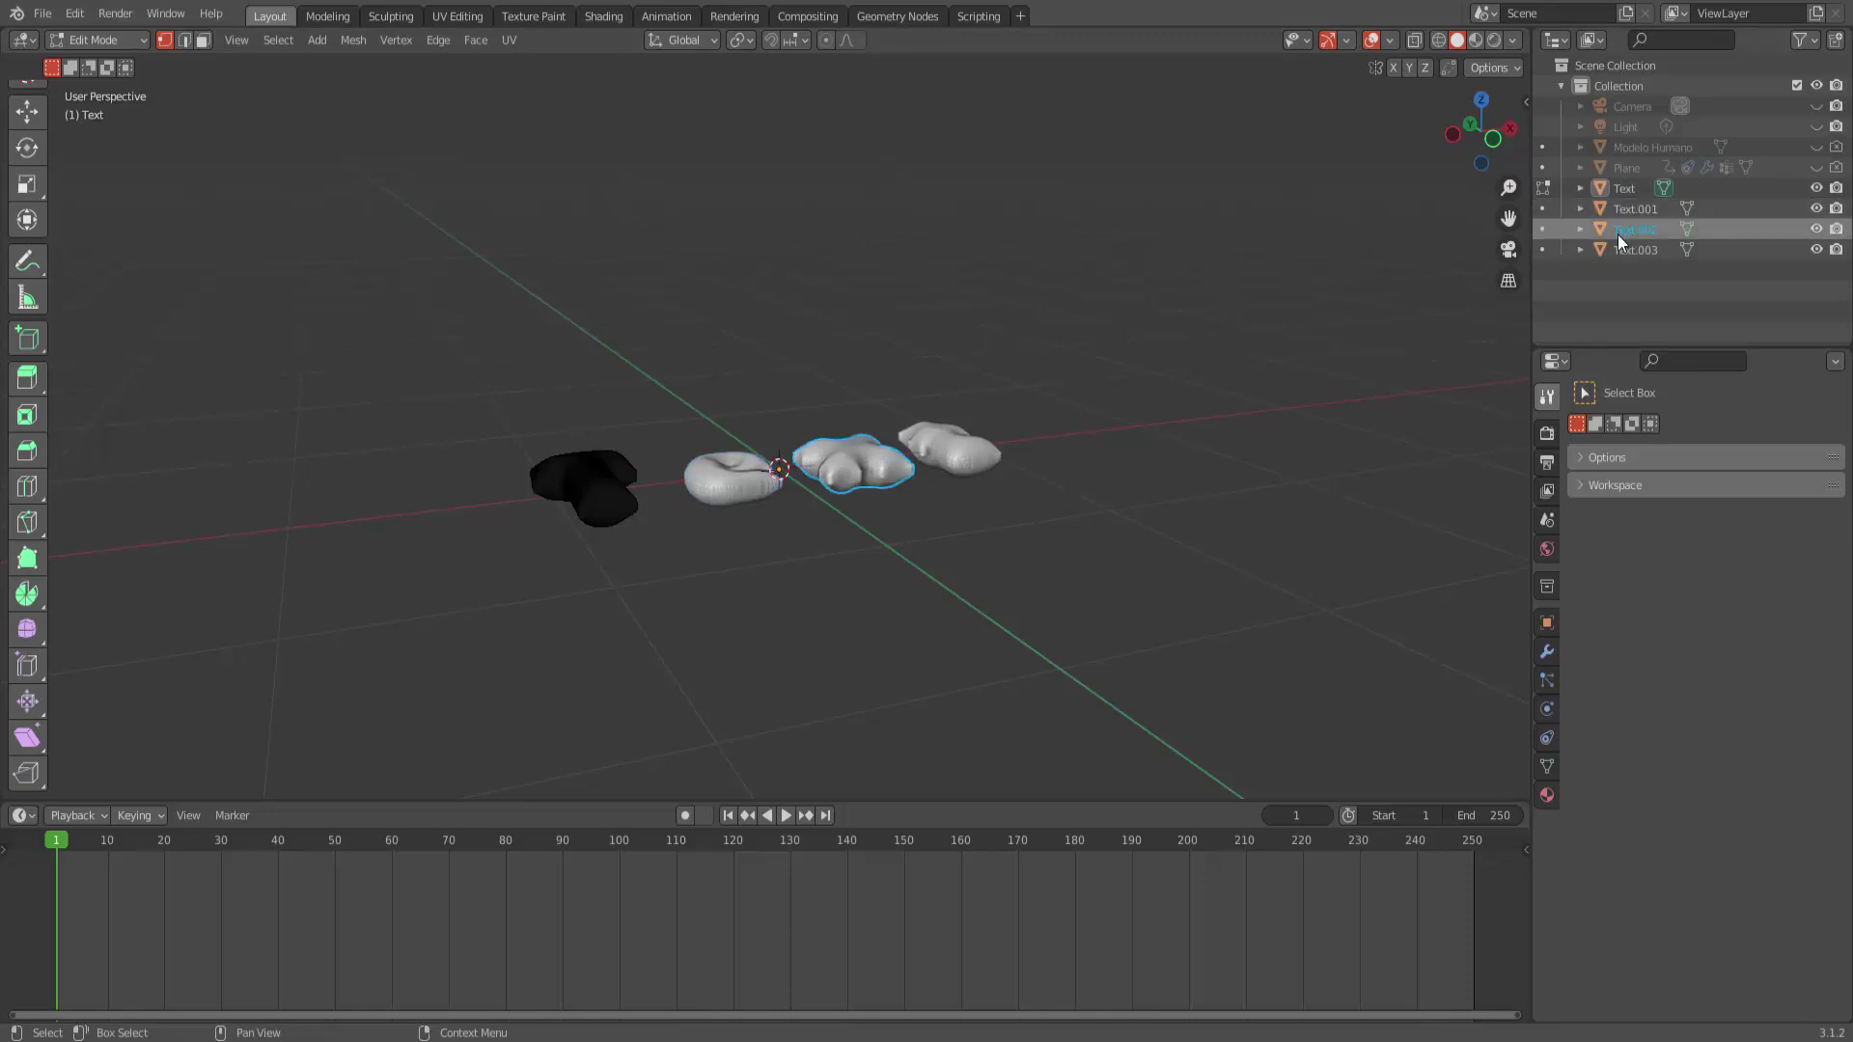
pyautogui.click(1618, 248)
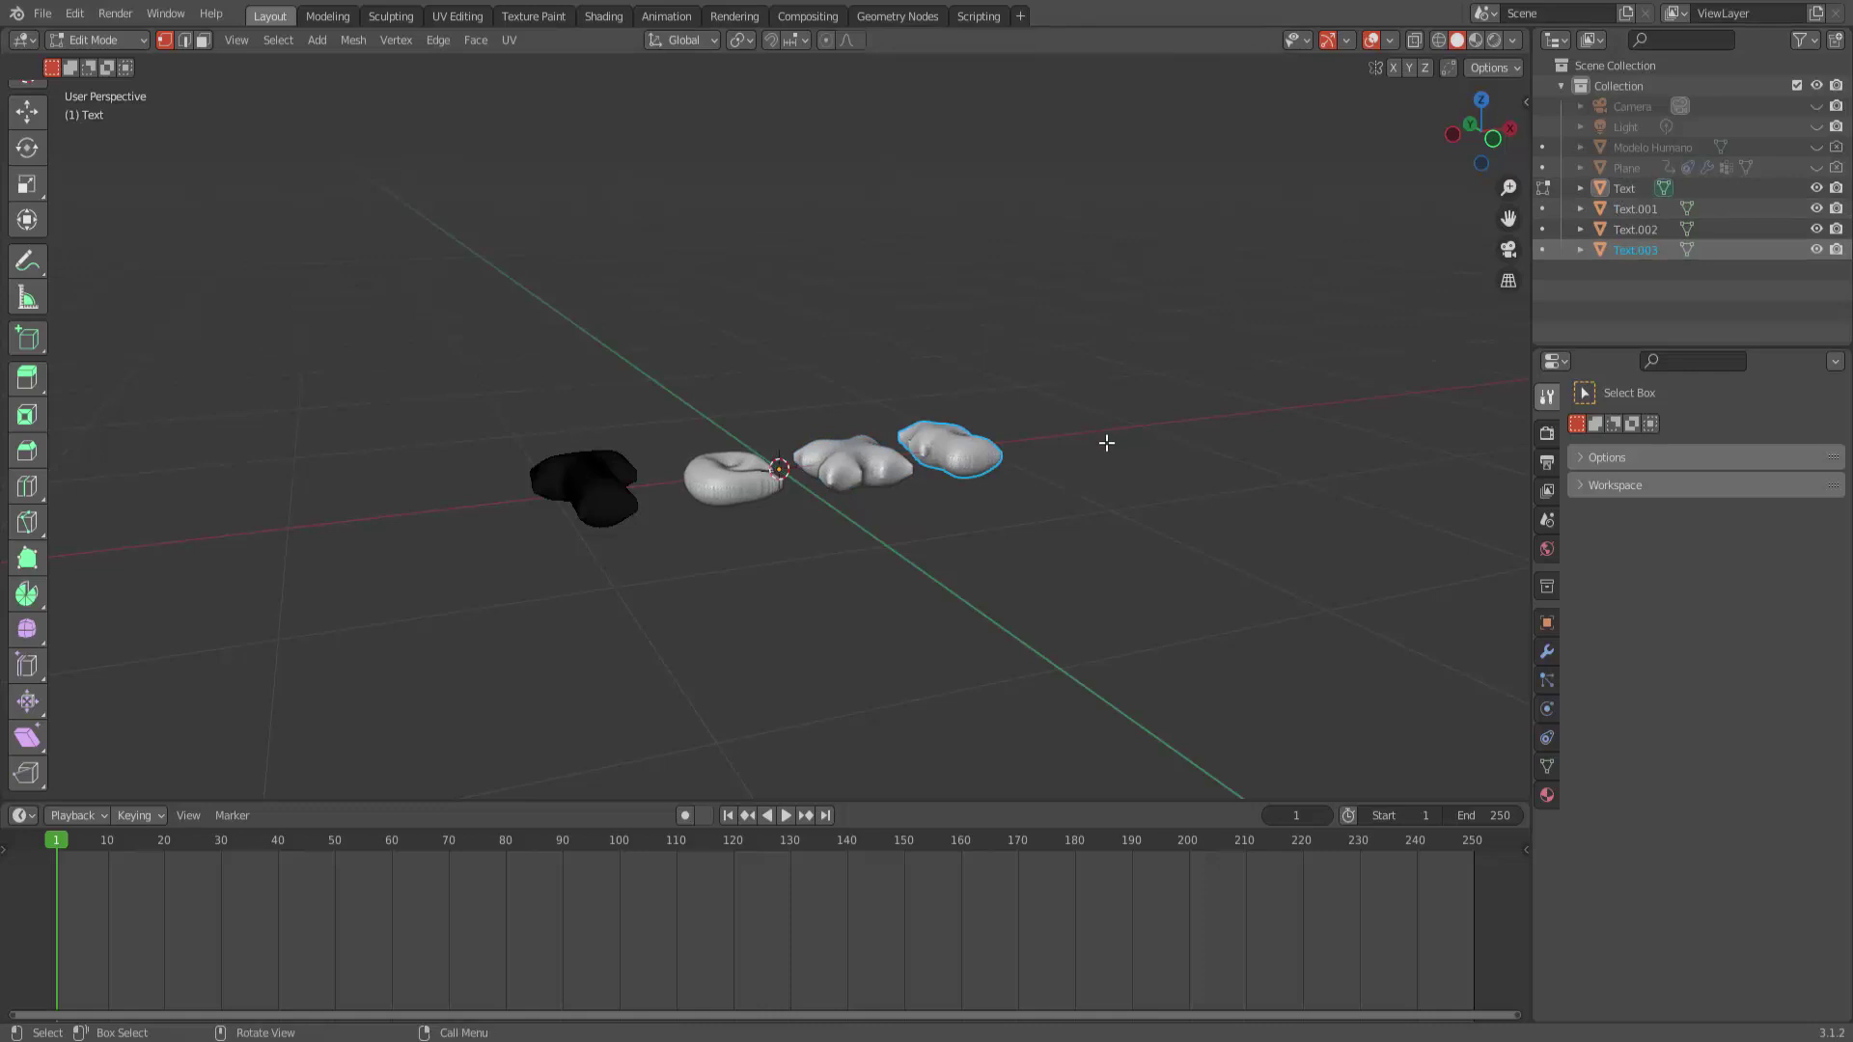
pyautogui.click(119, 41)
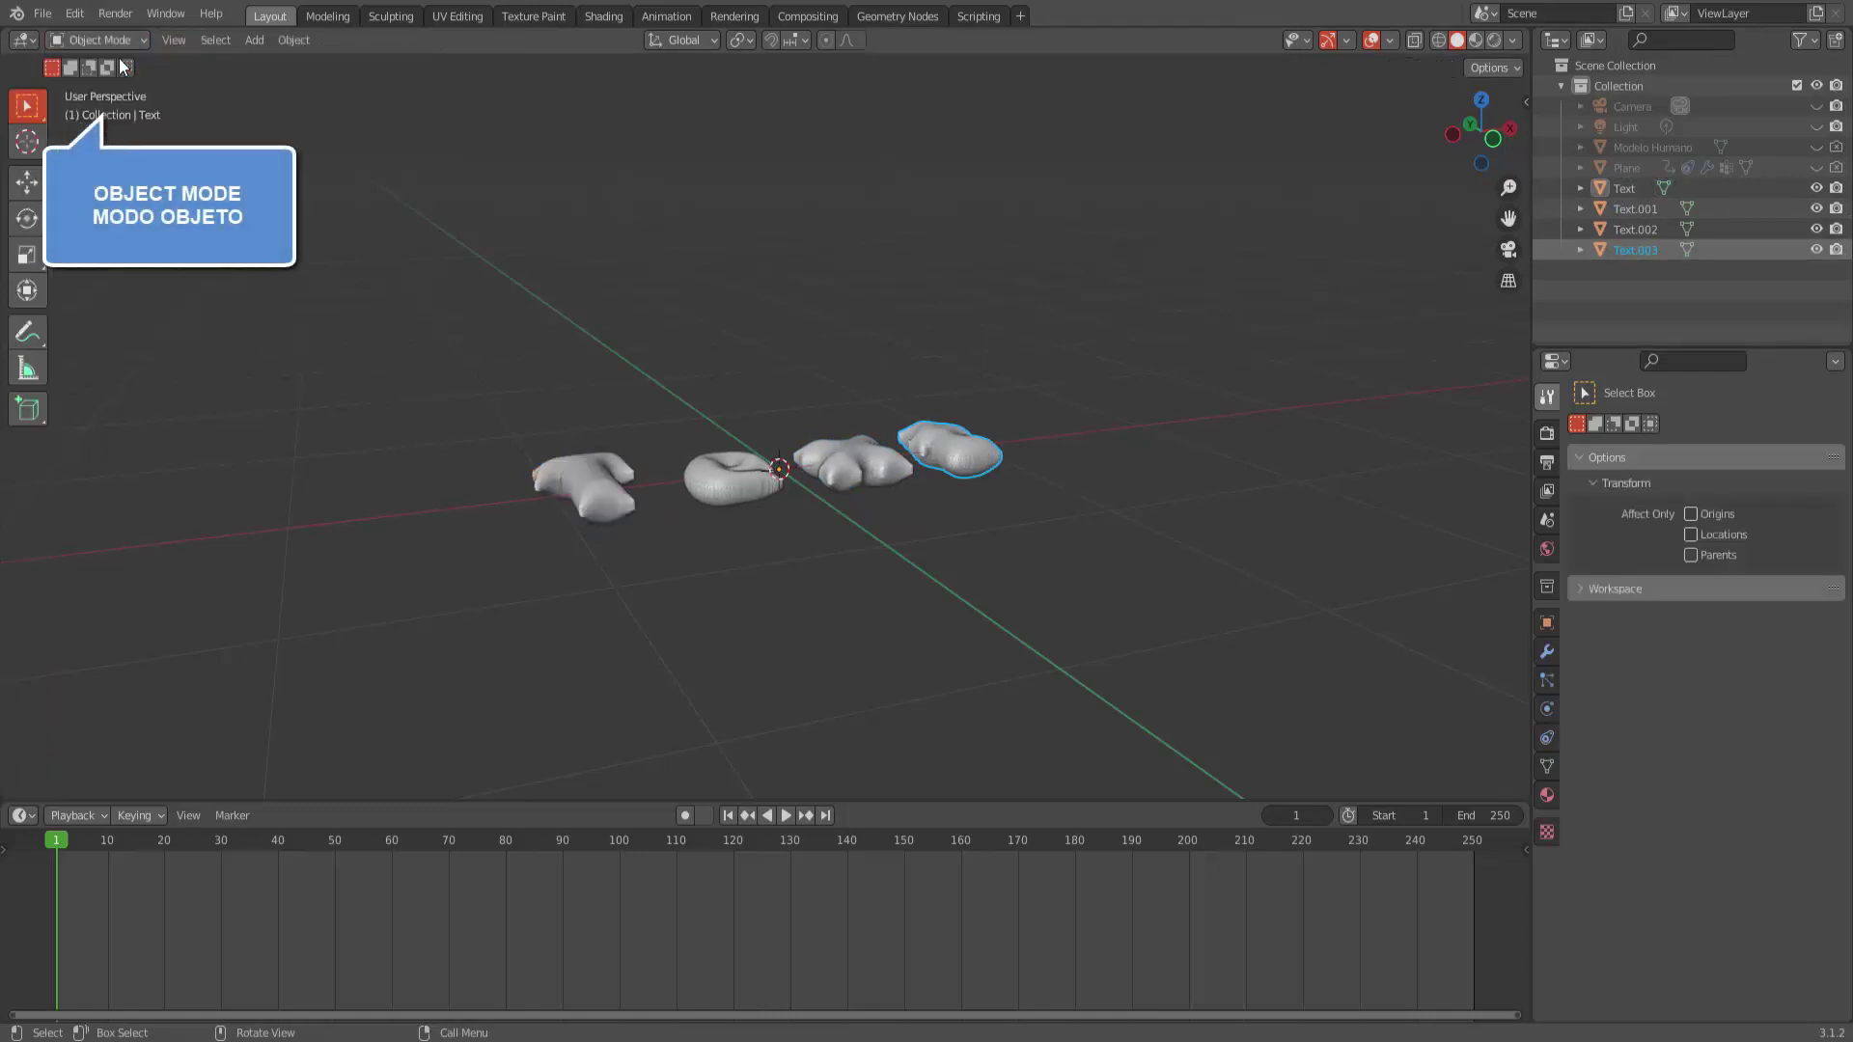
# Rotate all four letters 90° about X so they stand upright, then select the T.
pyautogui.press('a')
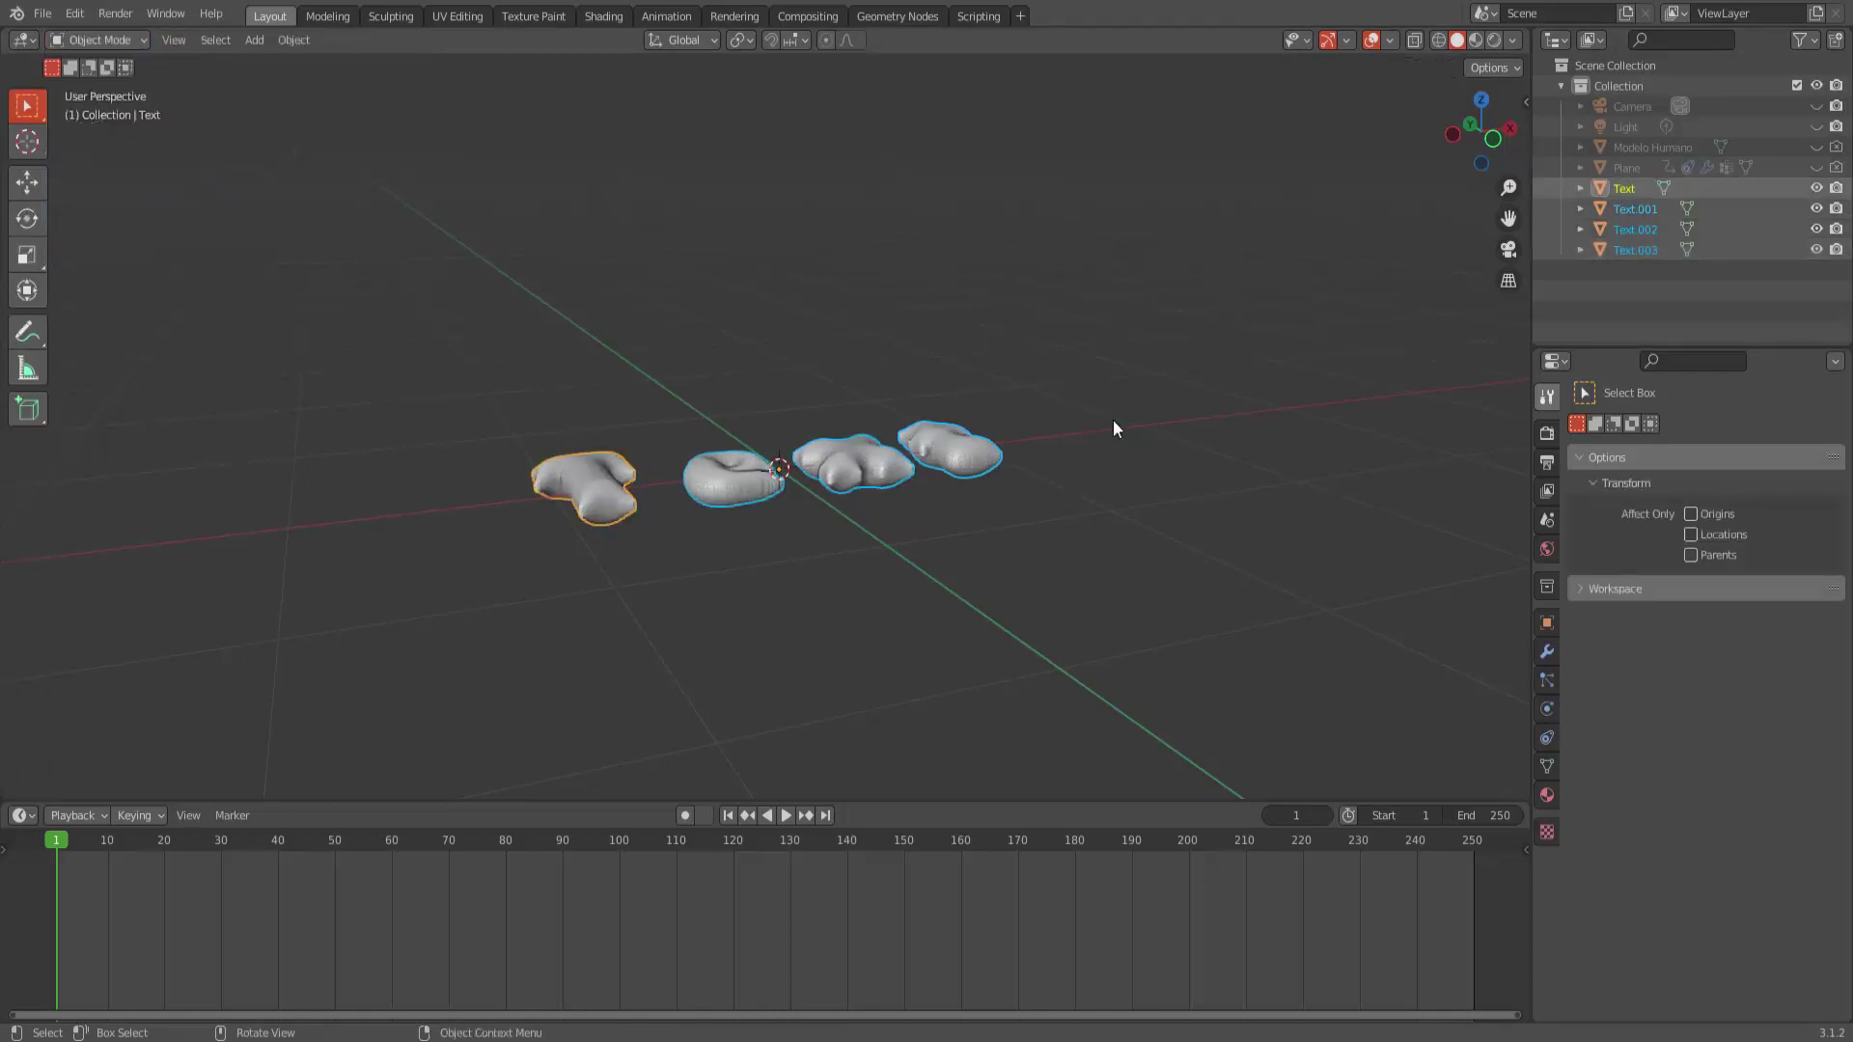
pyautogui.press('r')
pyautogui.press('x')
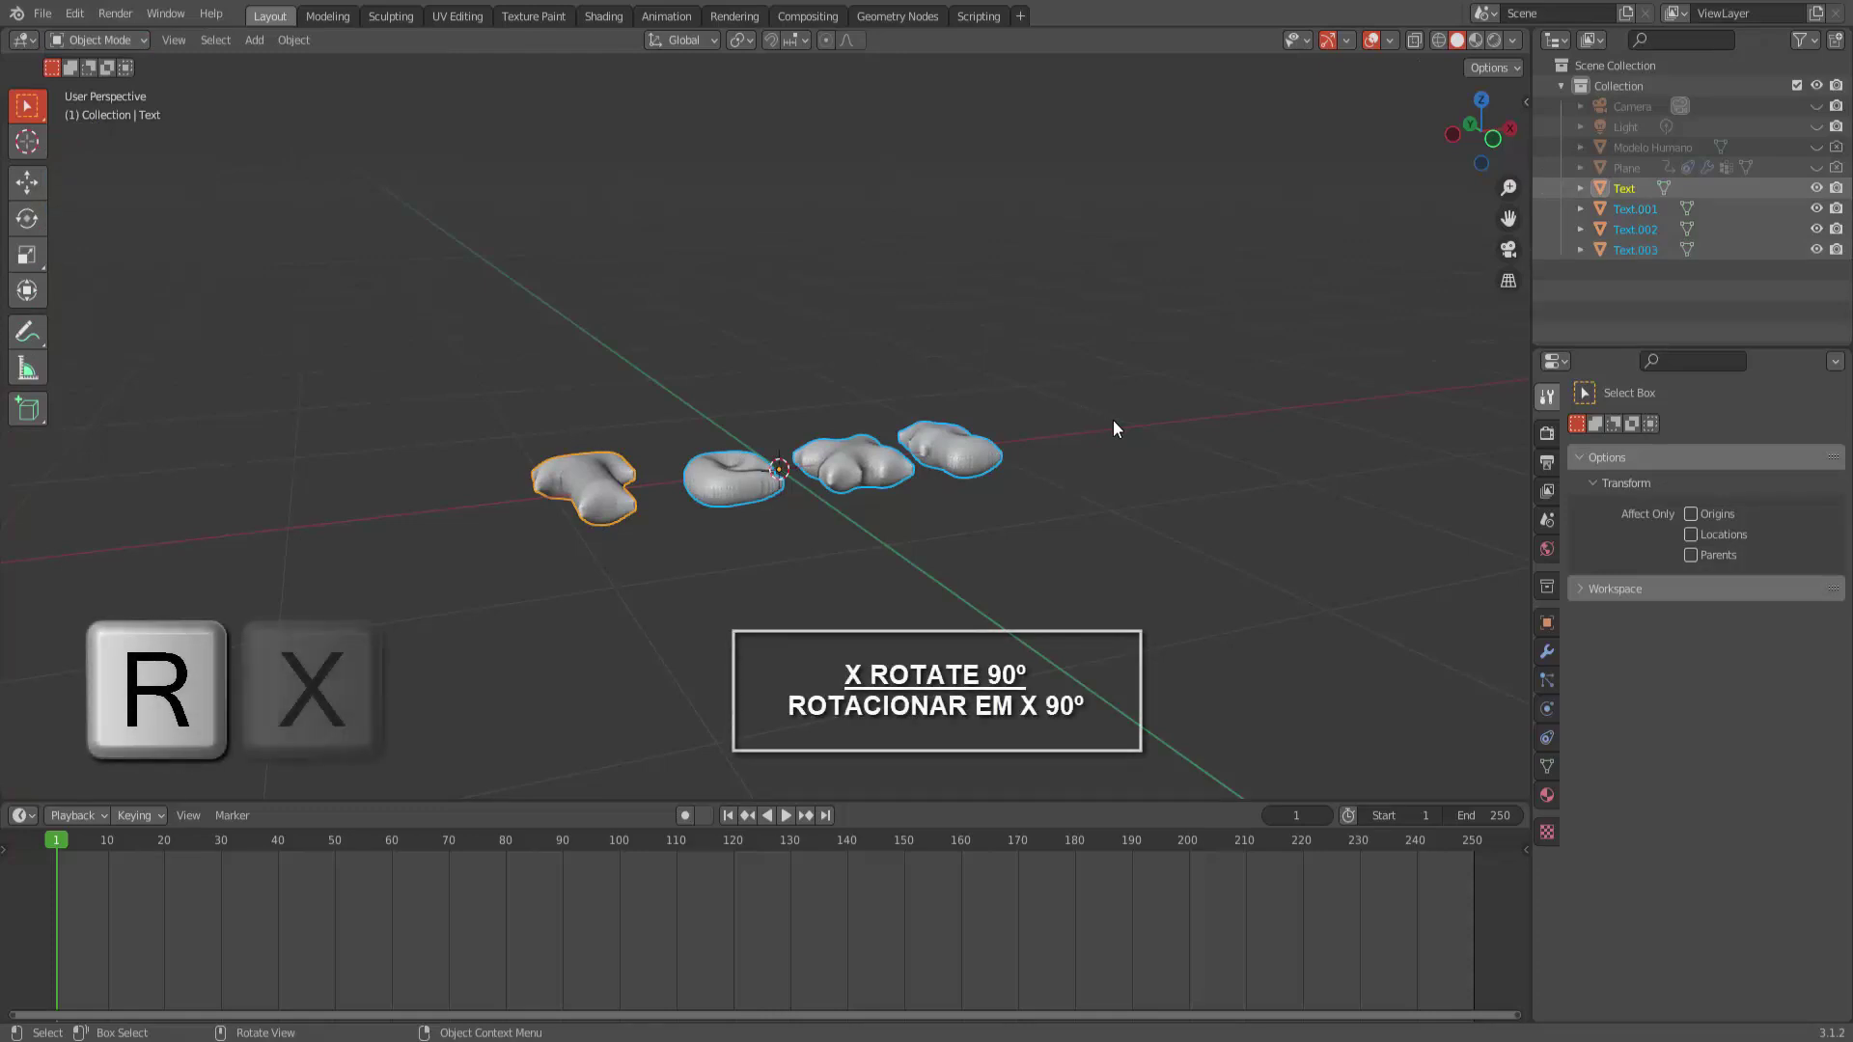
pyautogui.press('9')
pyautogui.press('0')
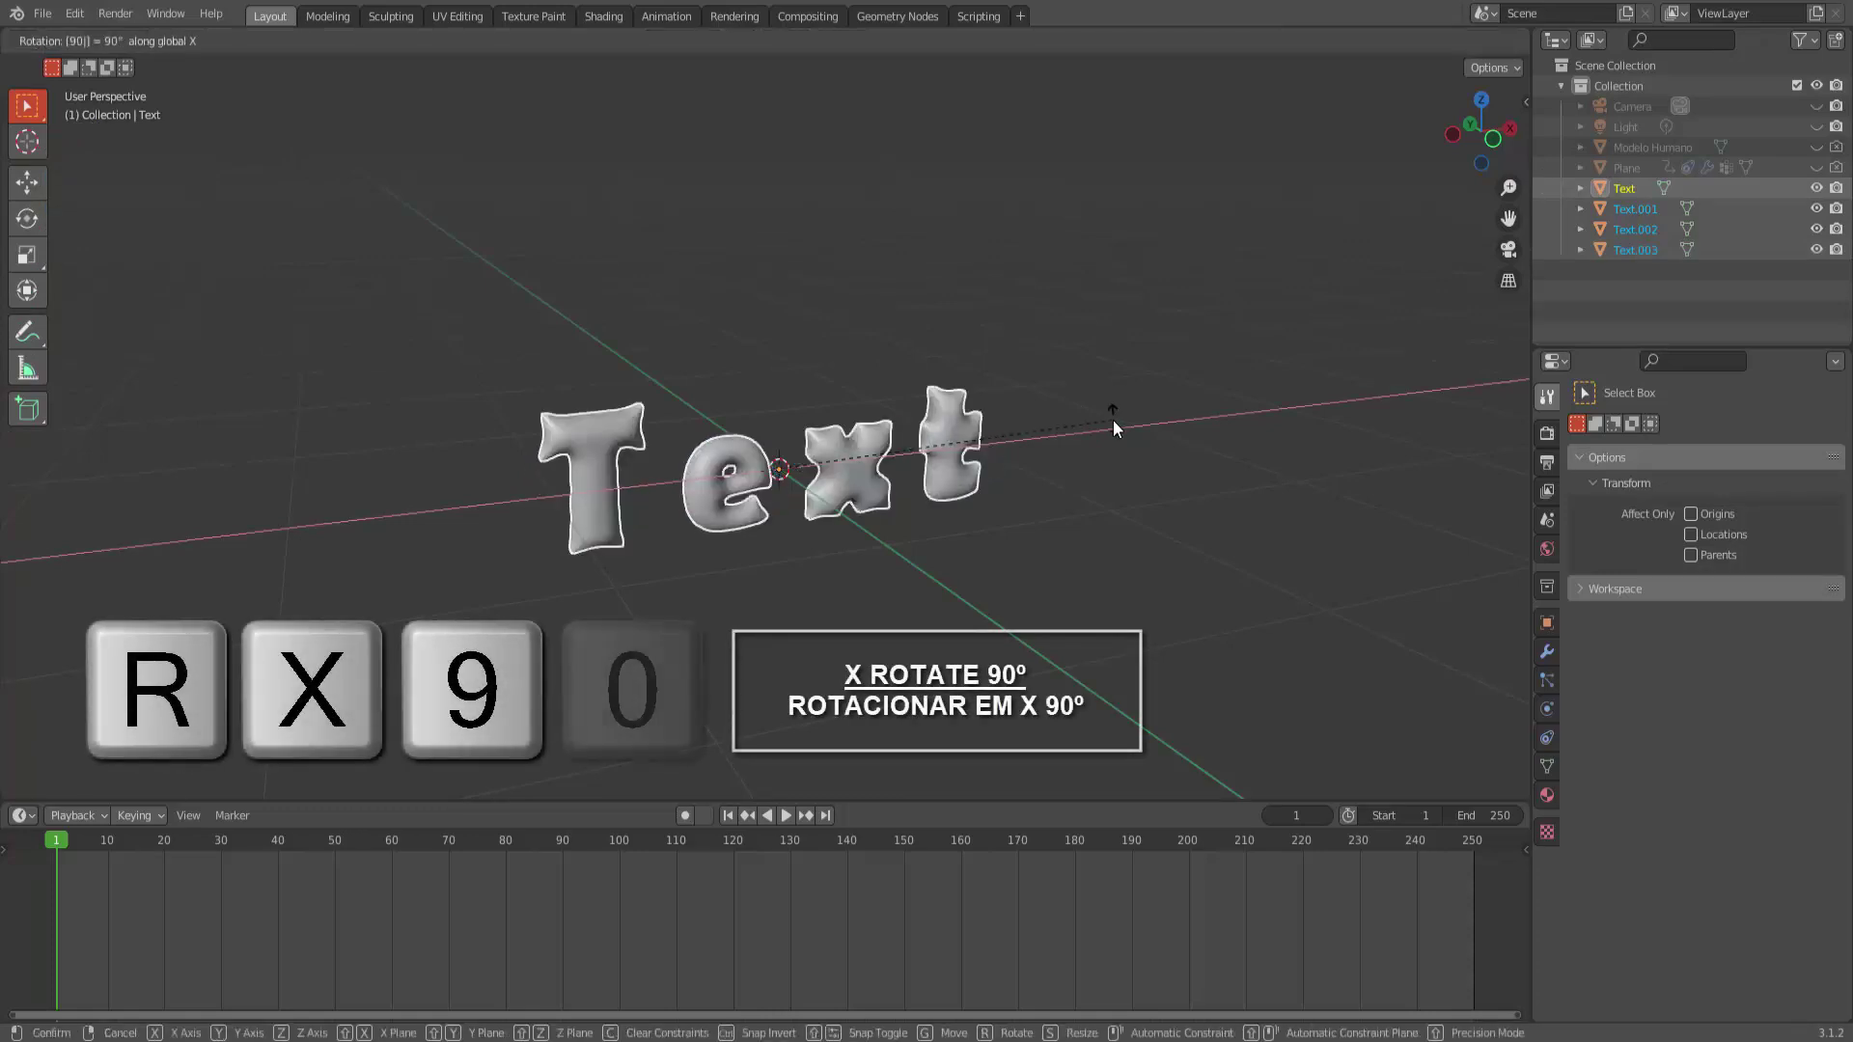
pyautogui.click(1114, 421)
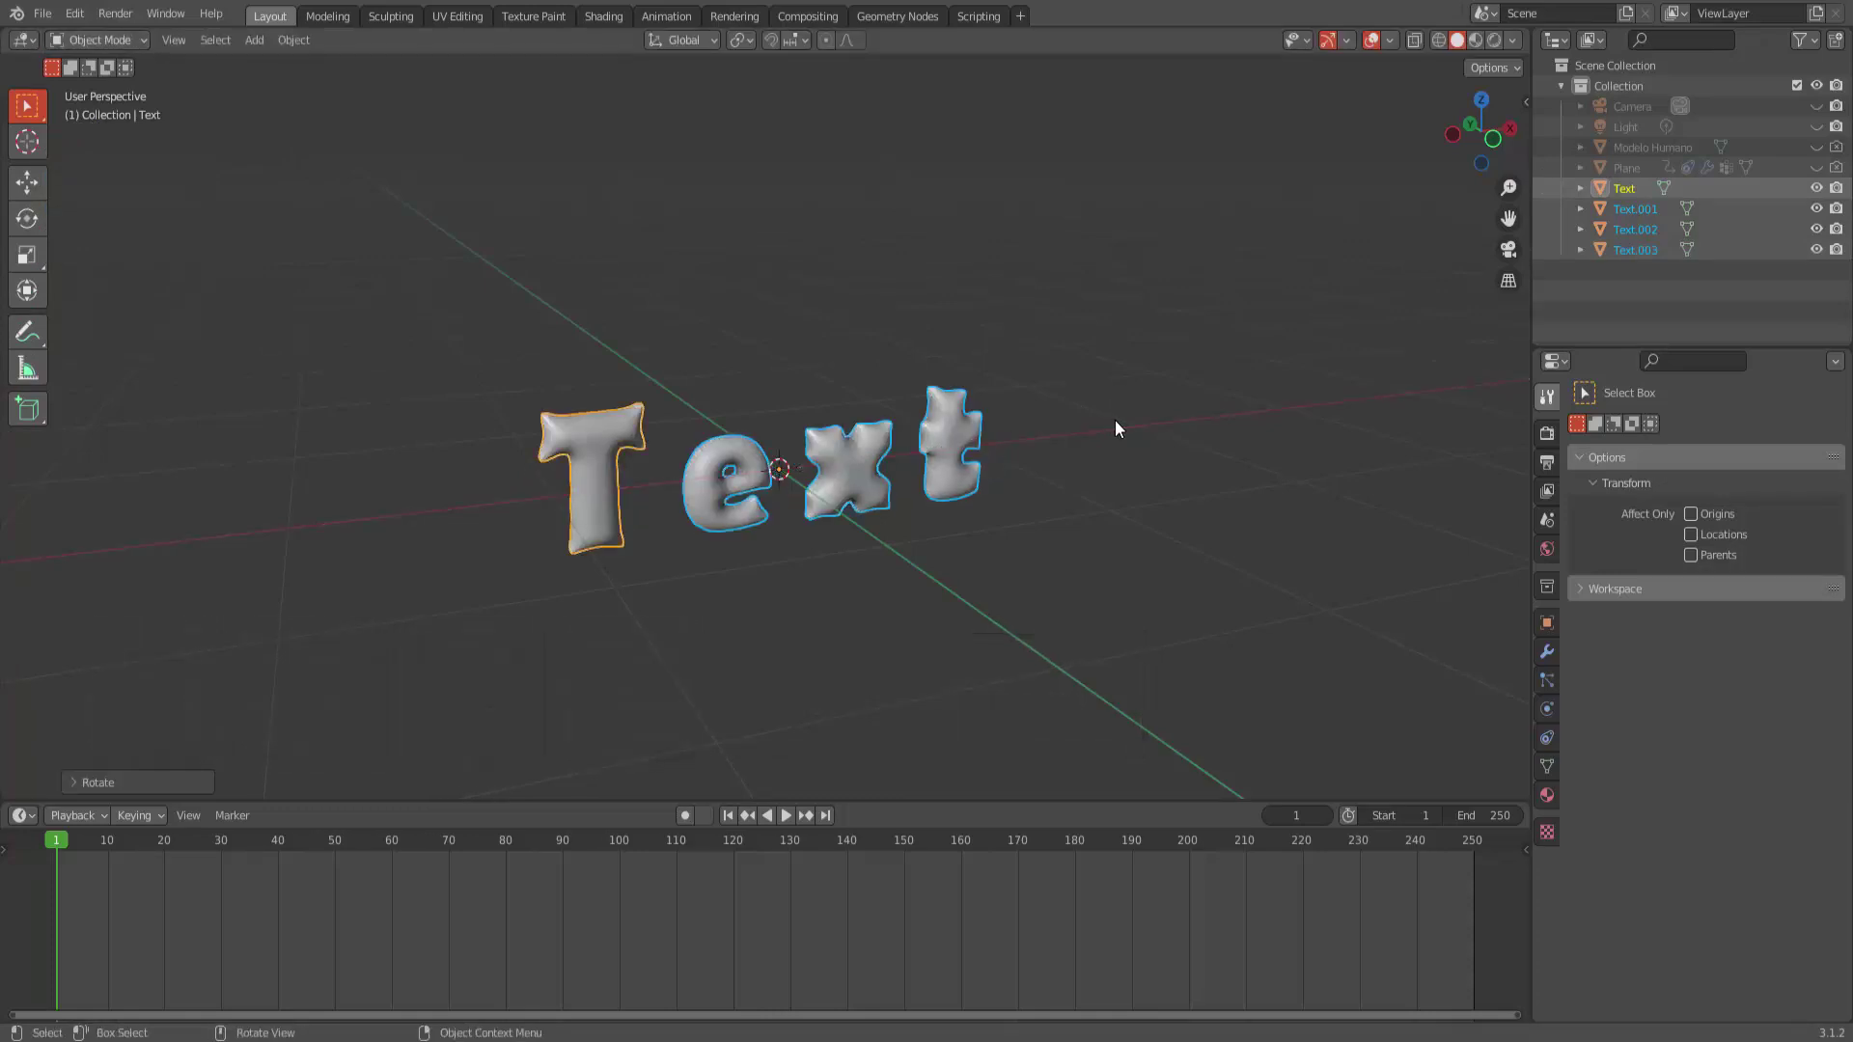
pyautogui.click(1117, 421)
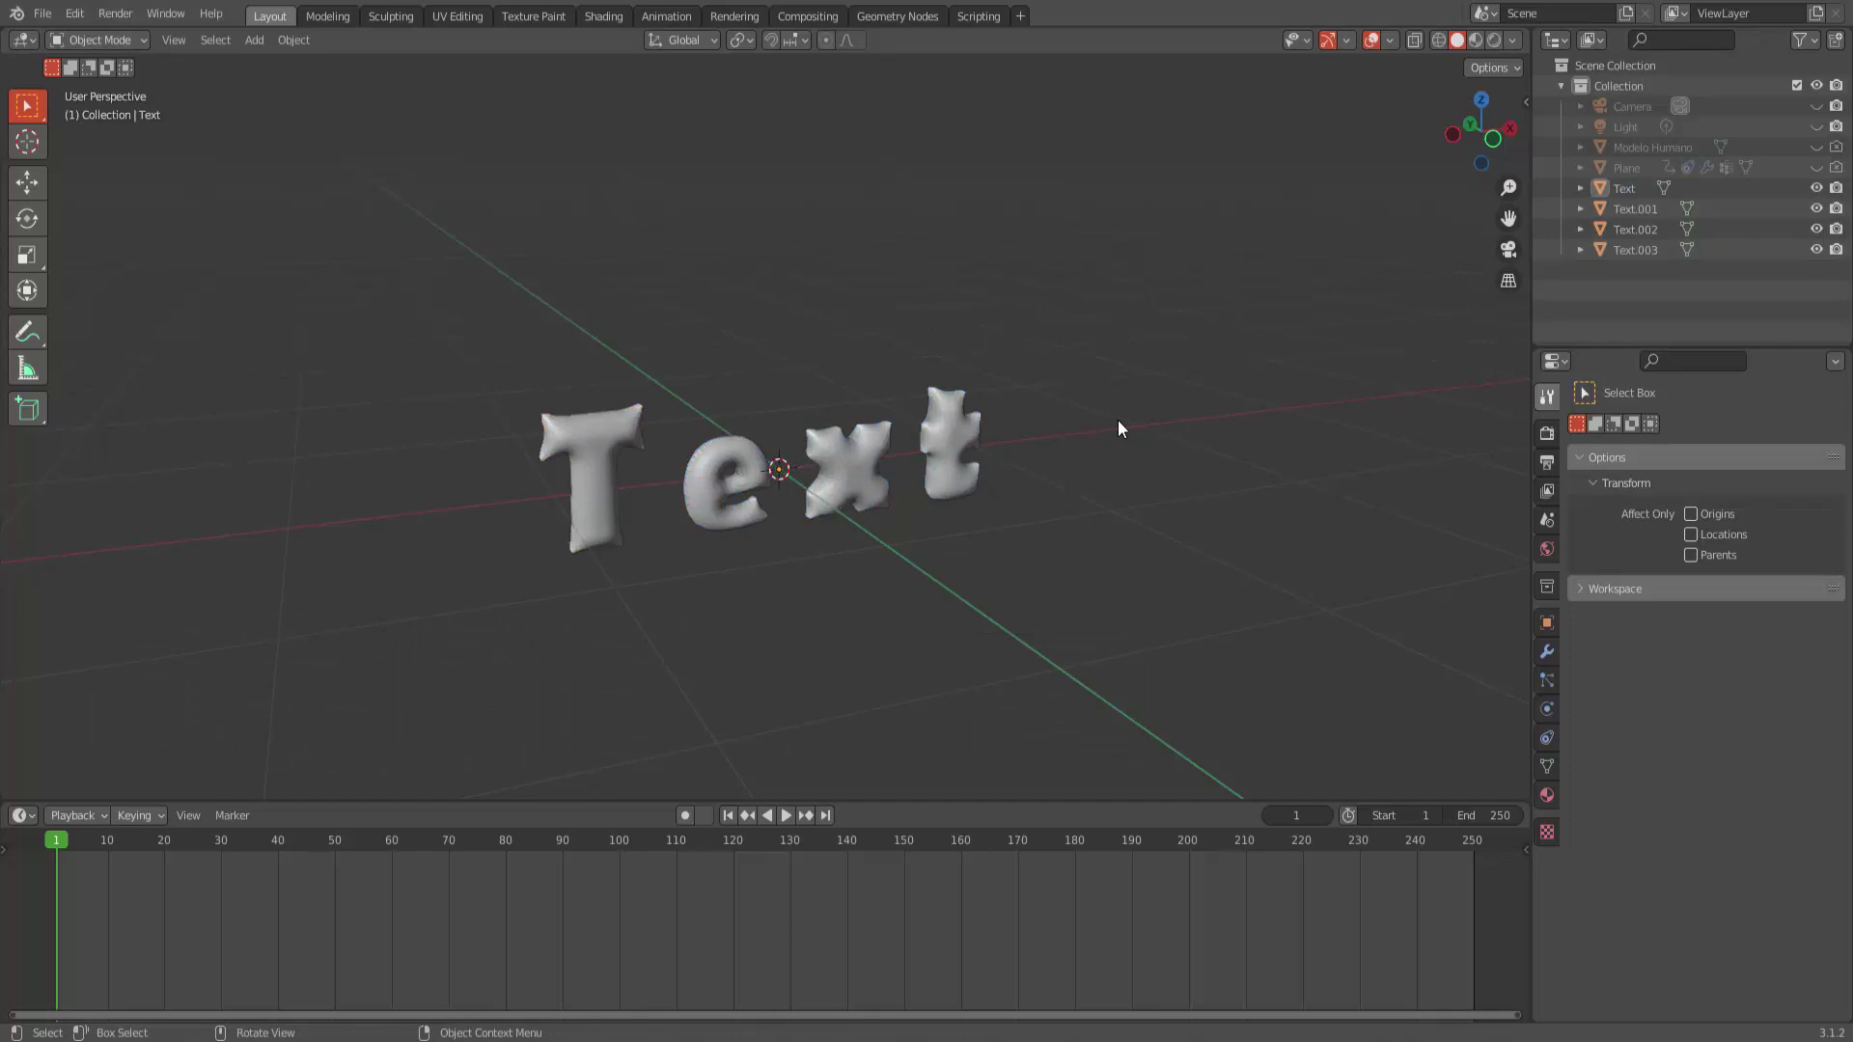
pyautogui.click(604, 453)
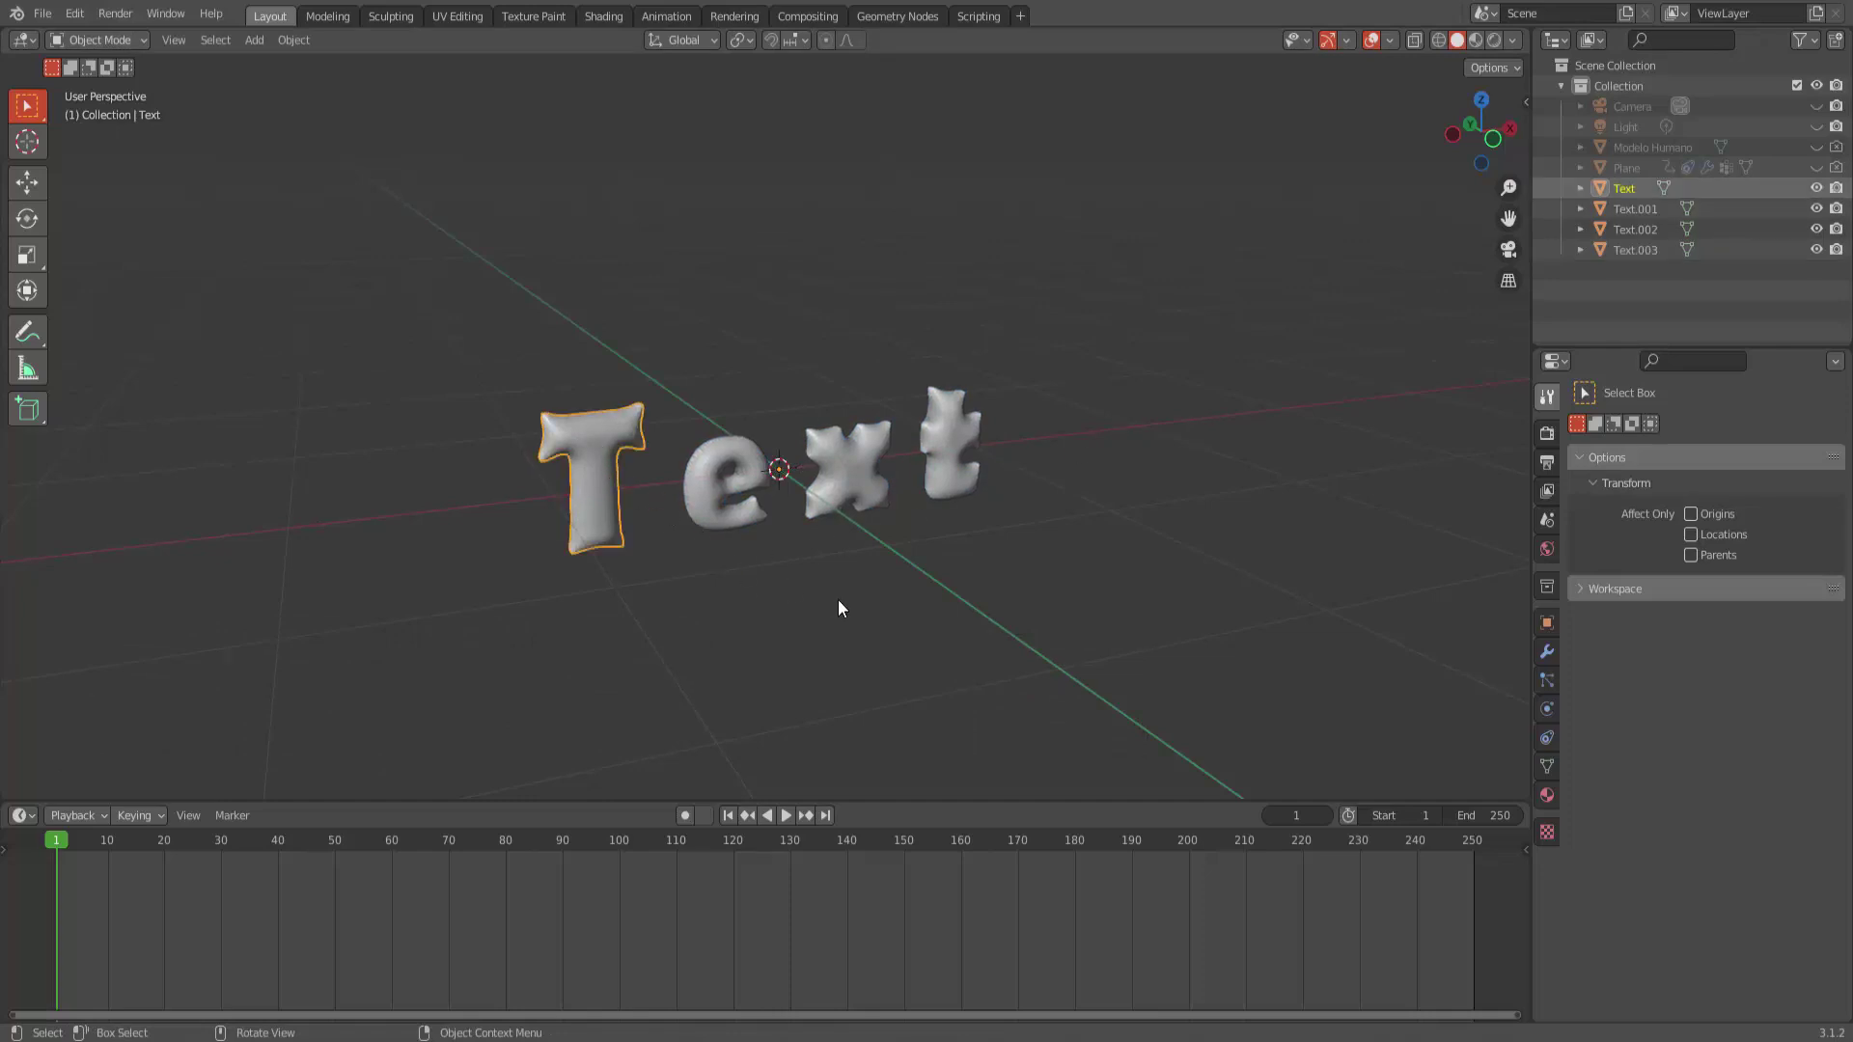
# Set each letter's origin with Origin to Geometry, then start moving the T.
pyautogui.press('r')
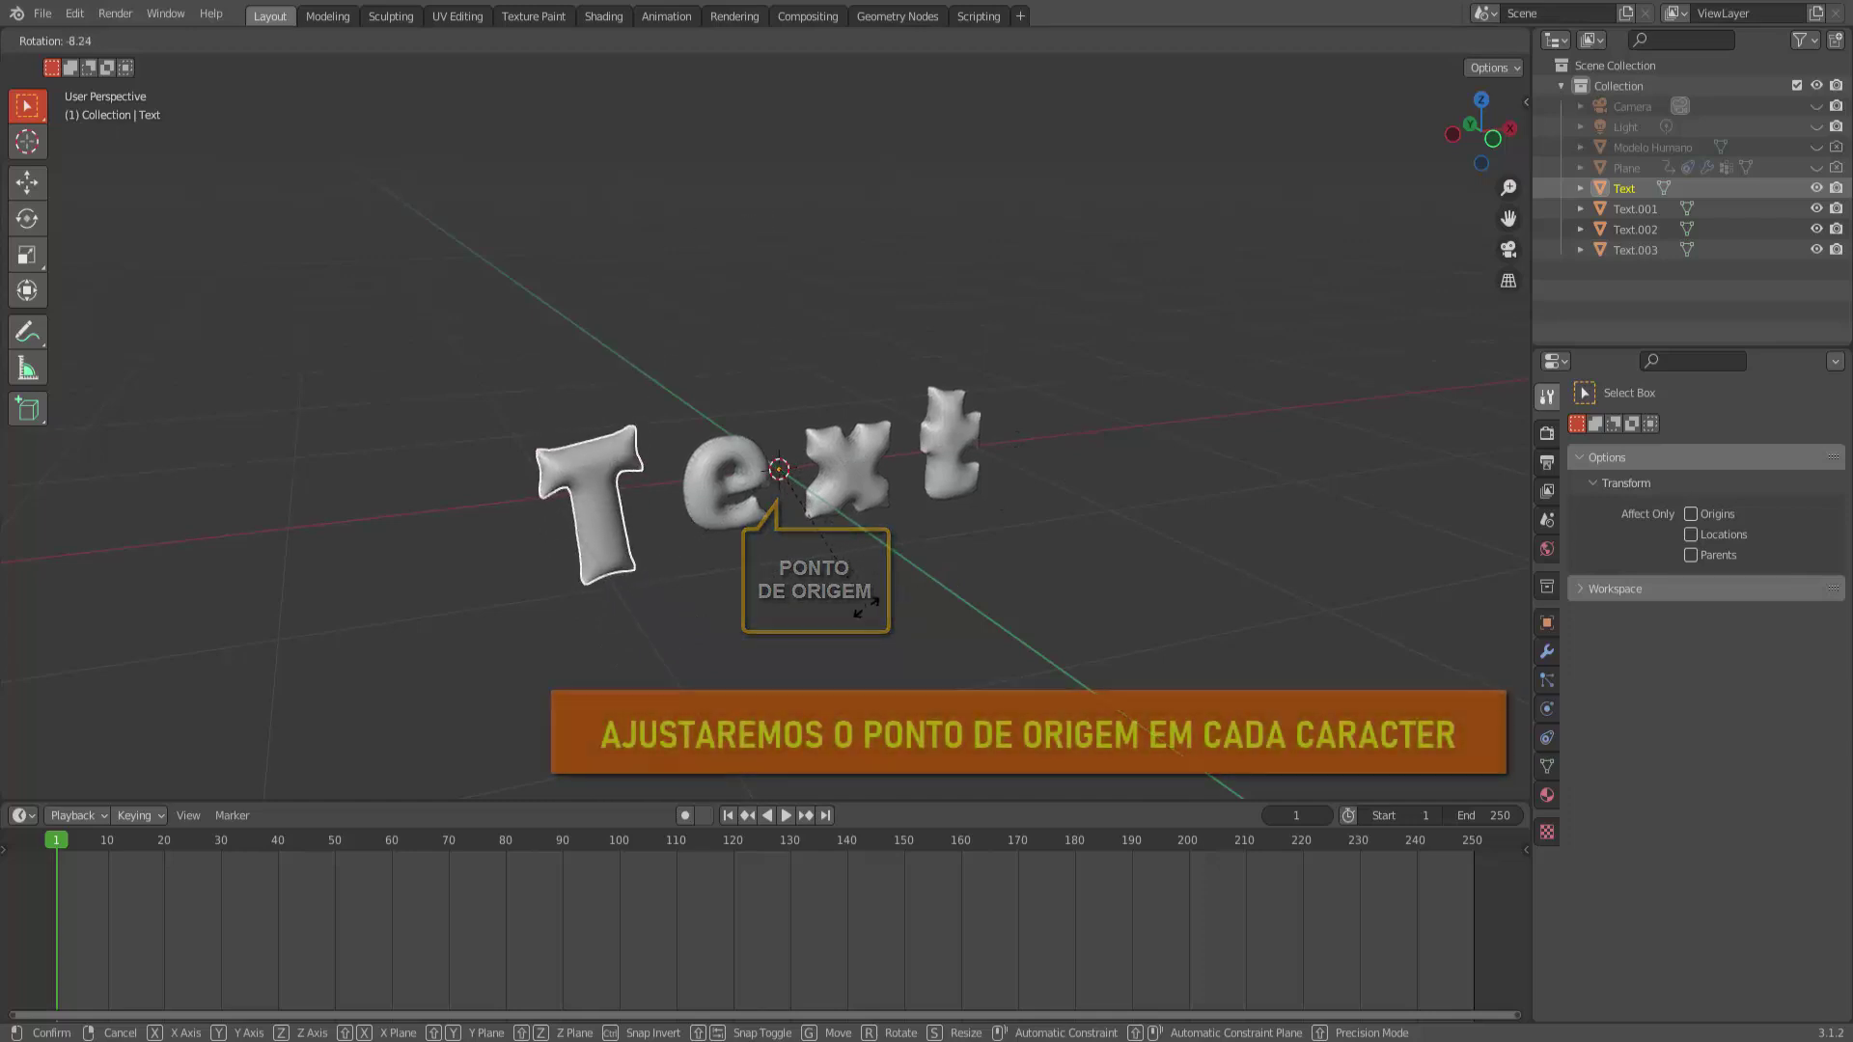
pyautogui.press('Escape')
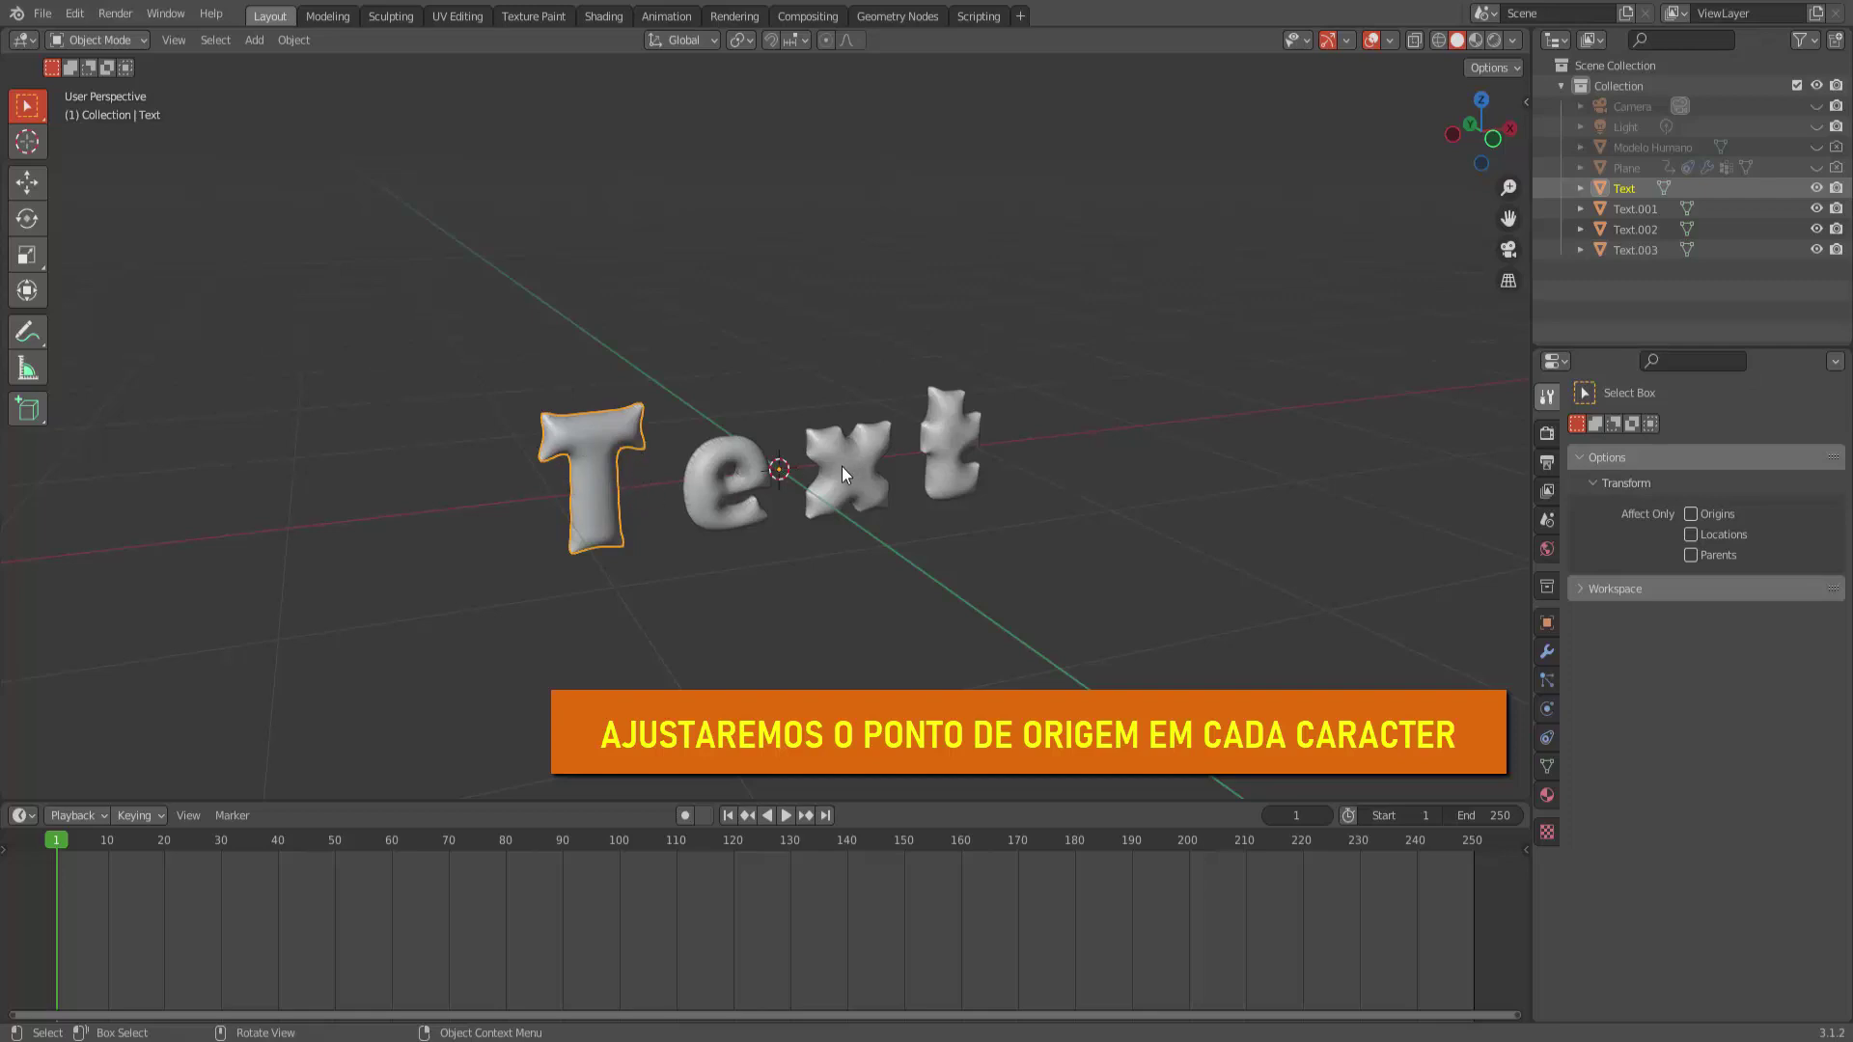
pyautogui.keyDown('shift'); pyautogui.moveTo(556, 384); pyautogui.dragTo(1139, 589); pyautogui.keyUp('shift')
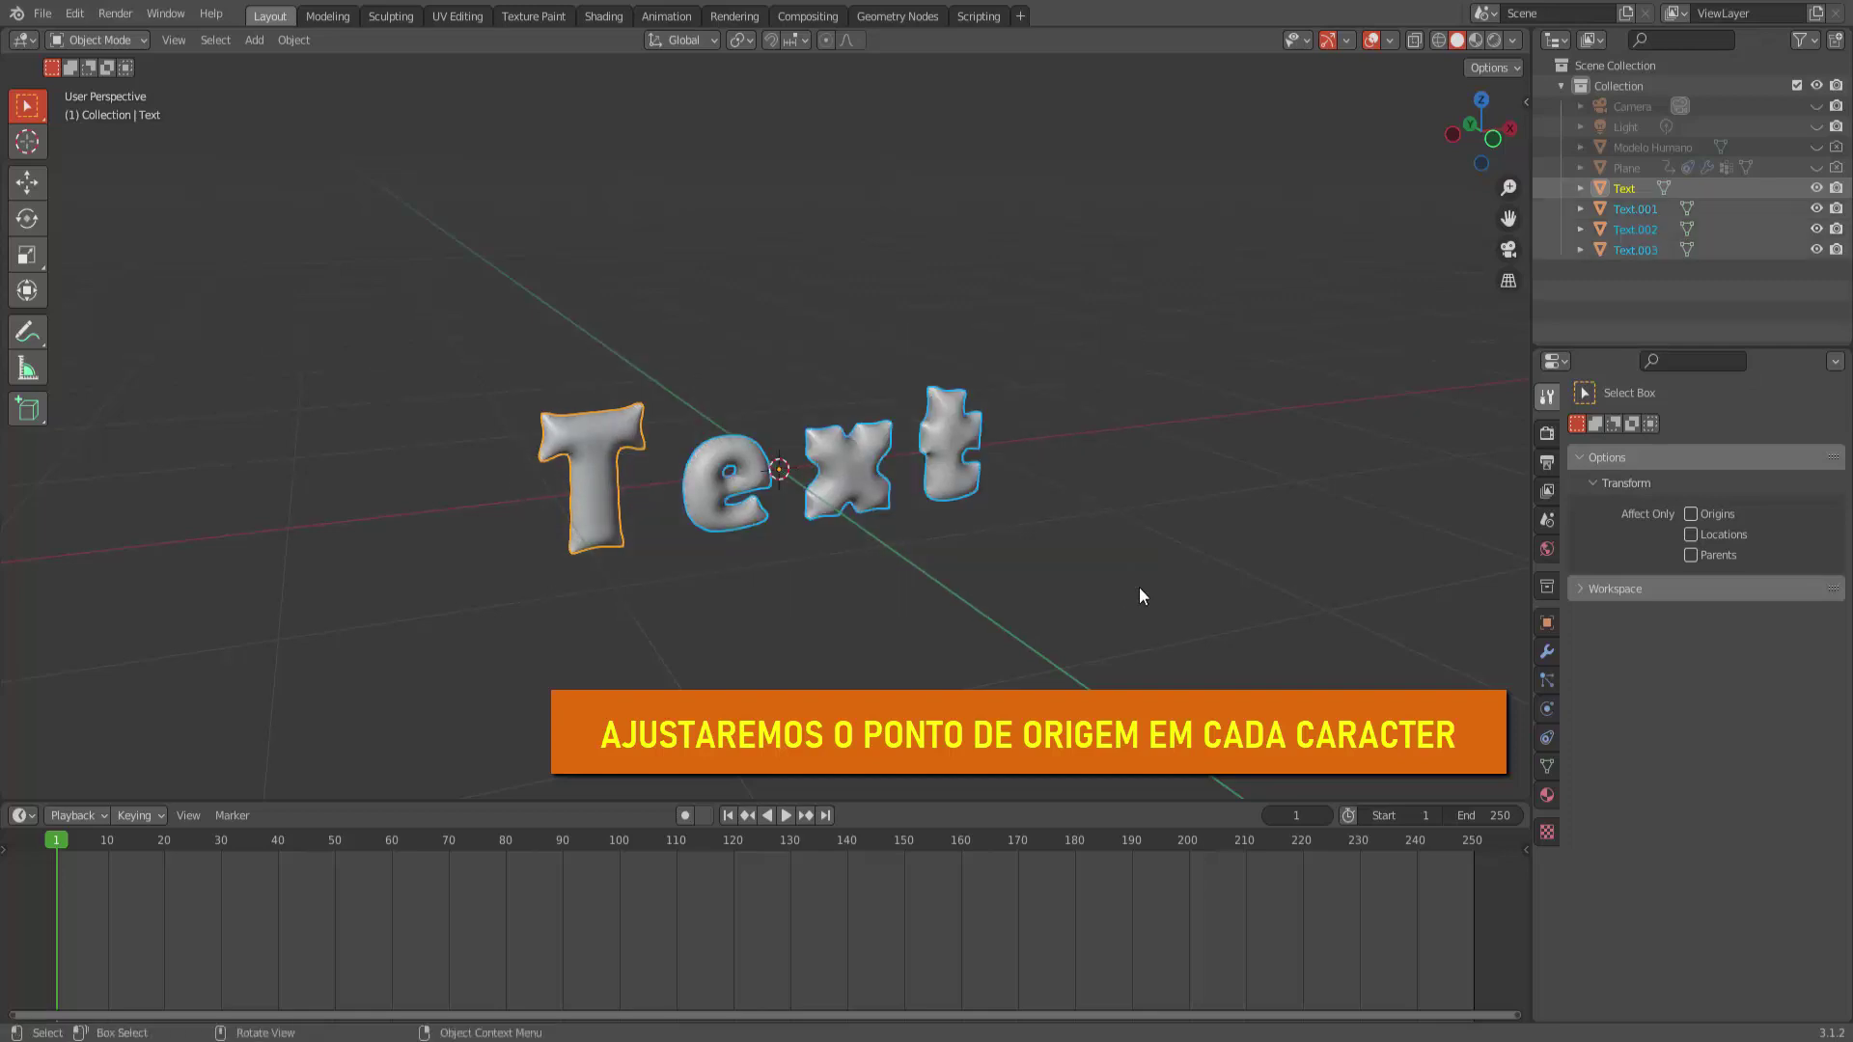
pyautogui.rightClick(1191, 320)
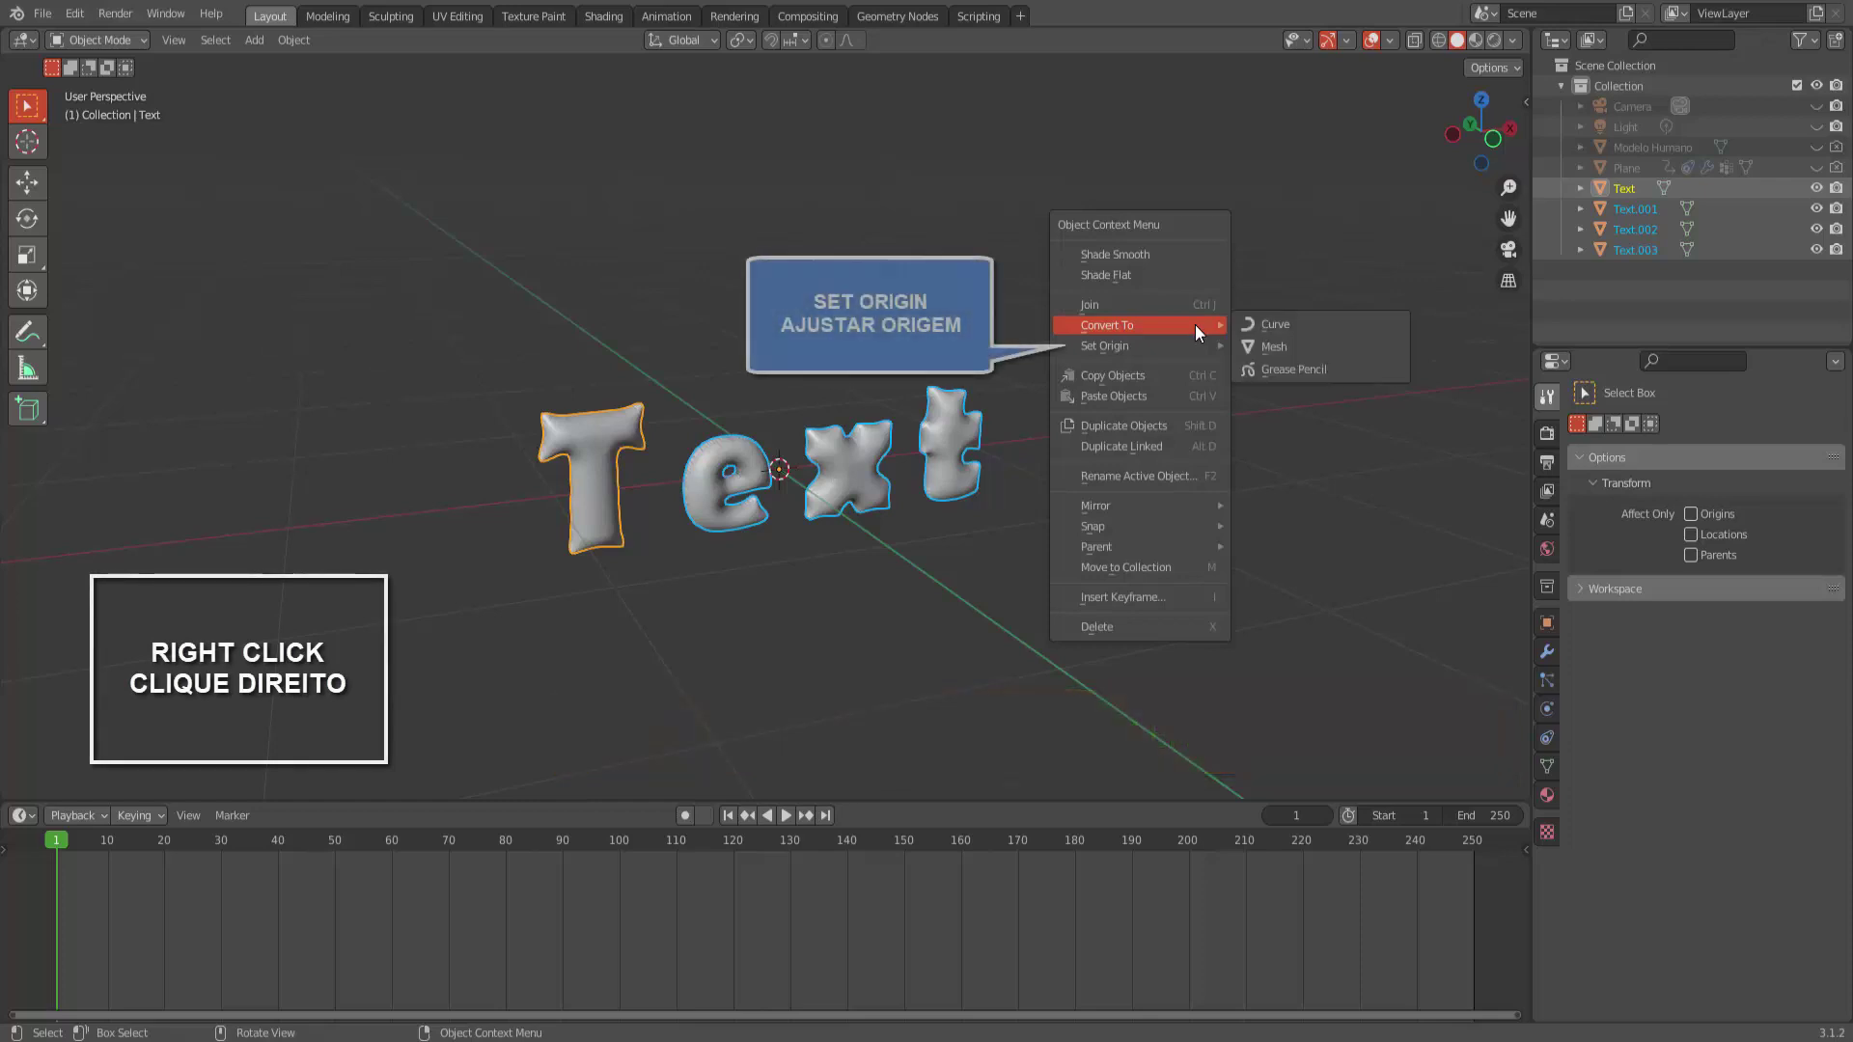
pyautogui.moveTo(1104, 345)
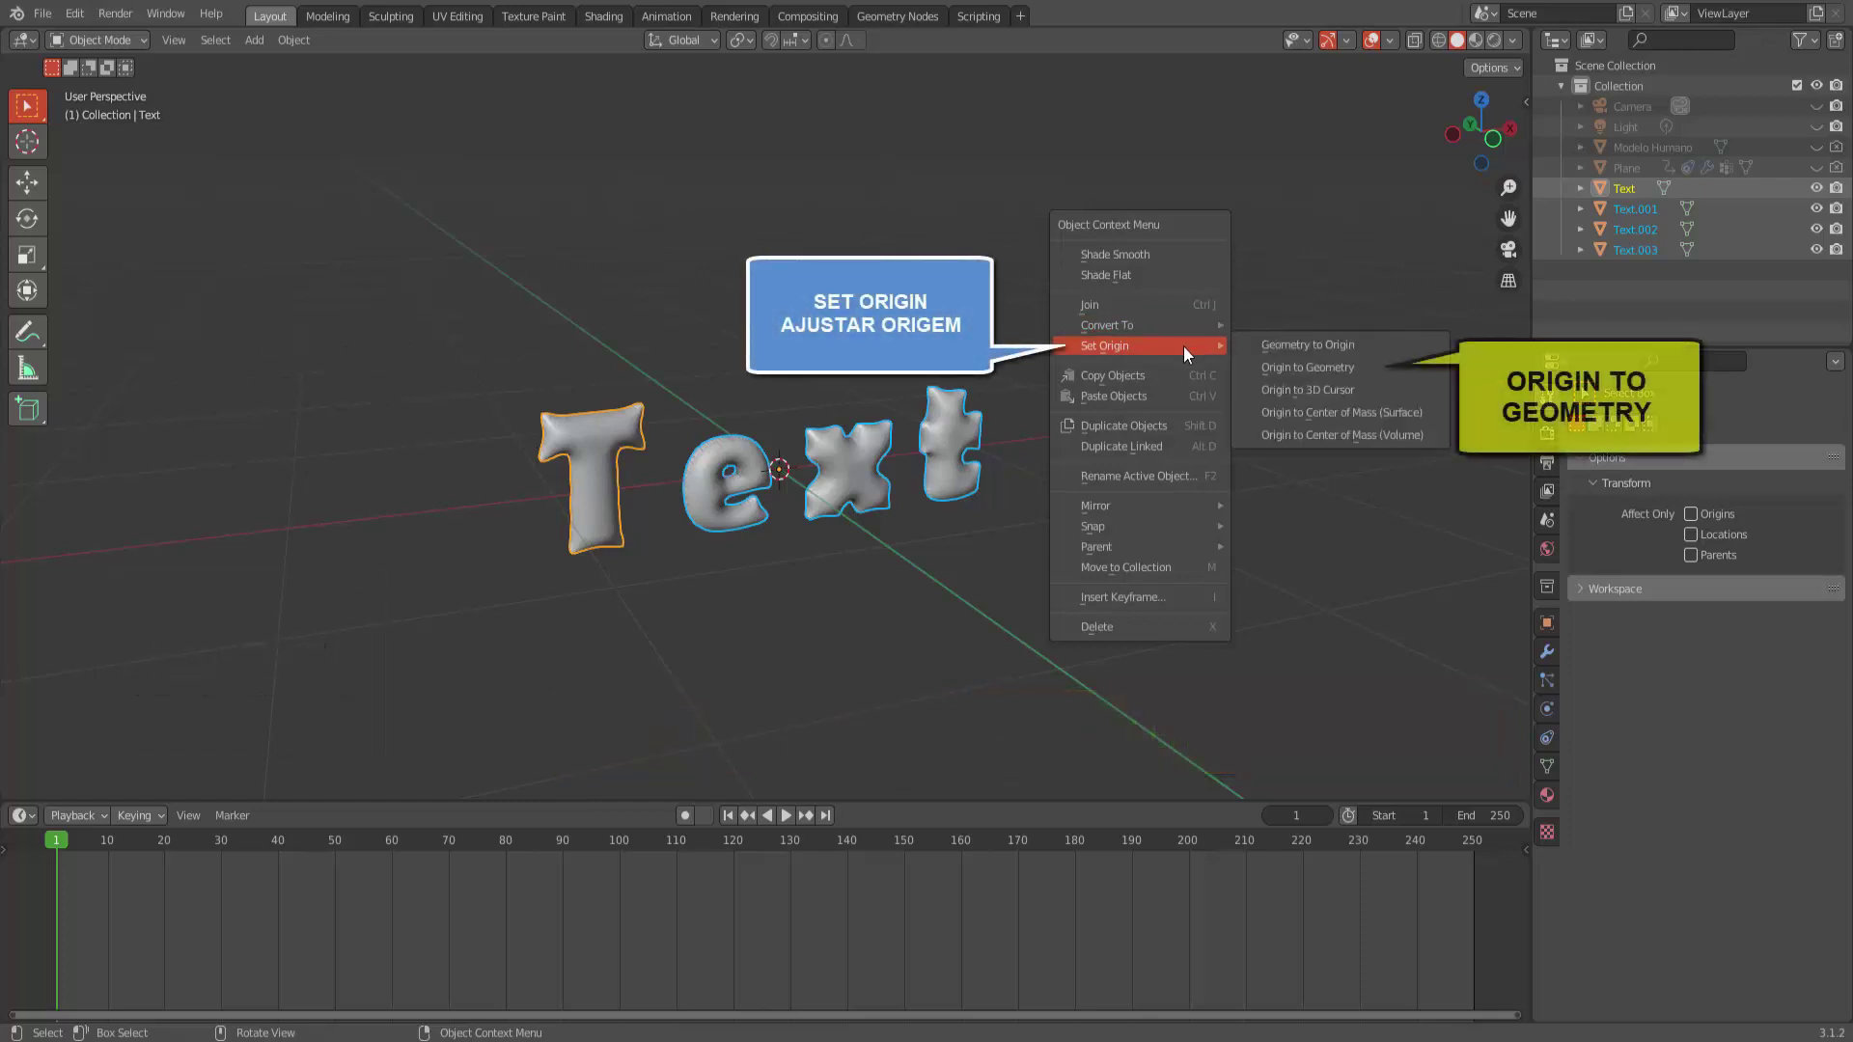
pyautogui.click(1333, 368)
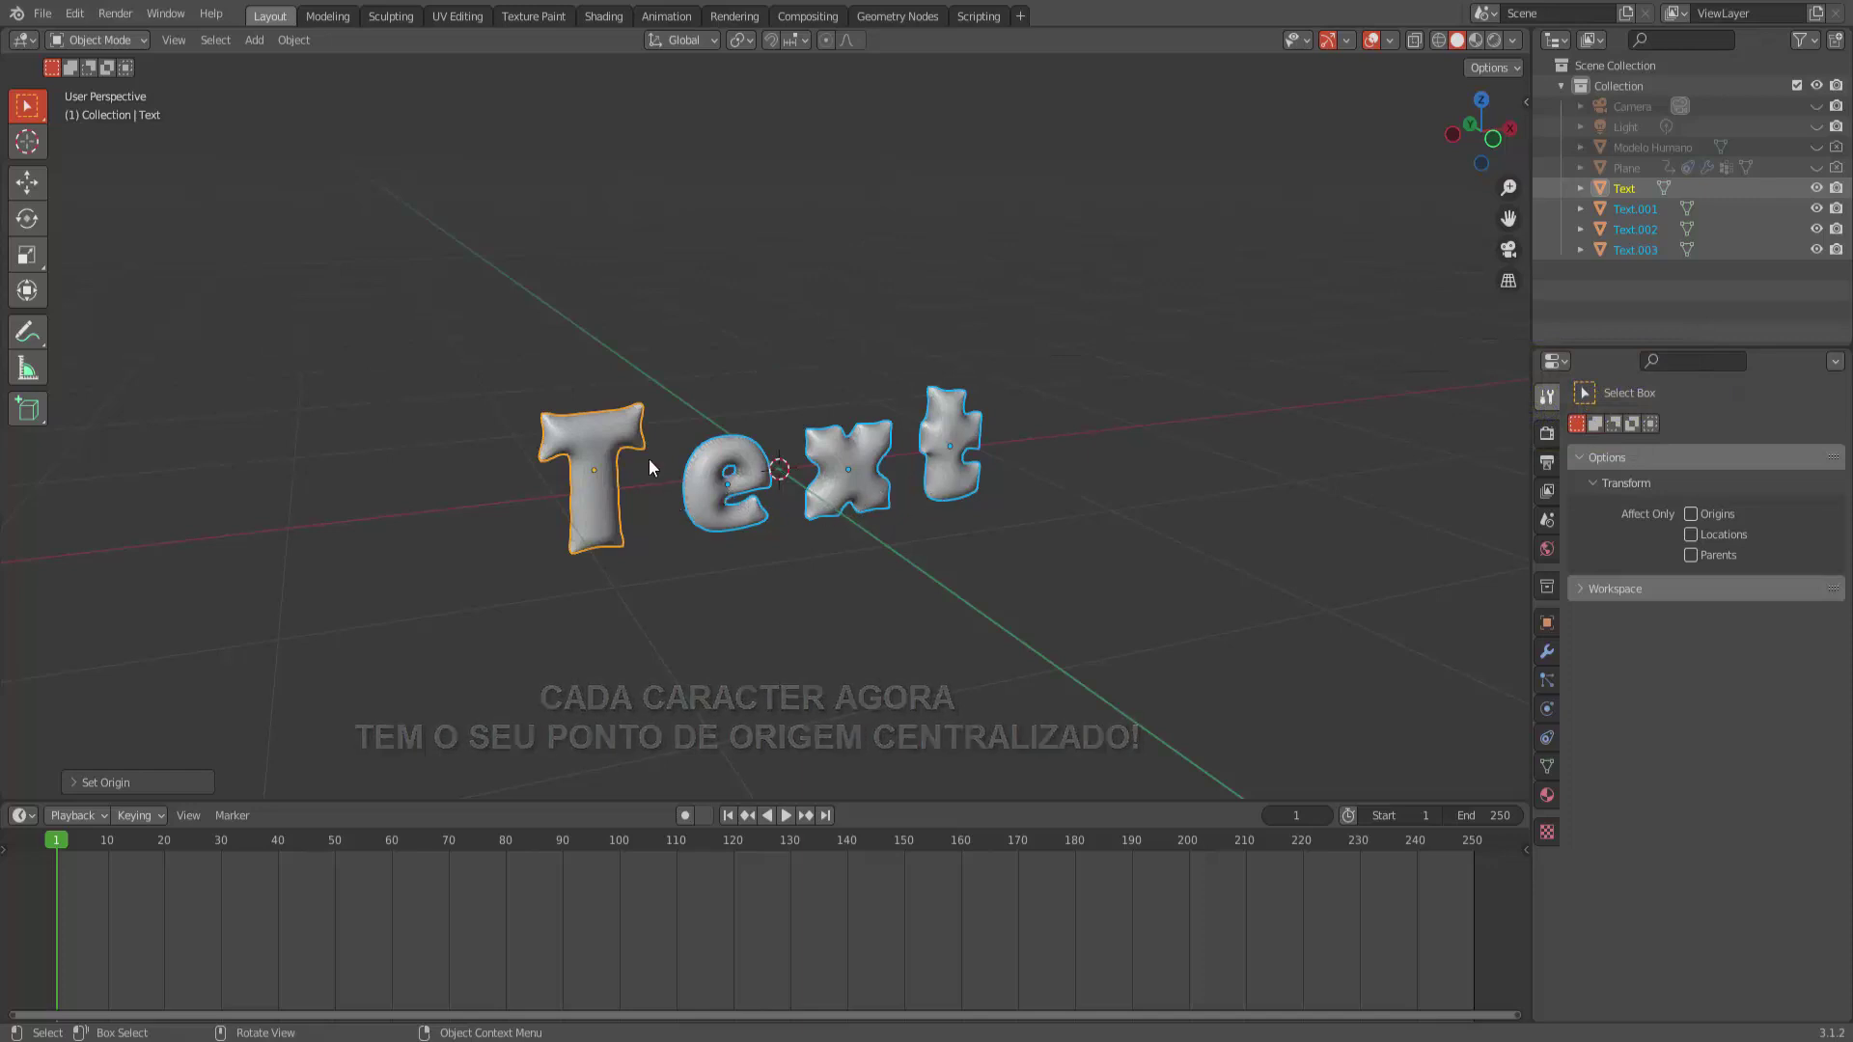
pyautogui.click(591, 477)
pyautogui.press('g')
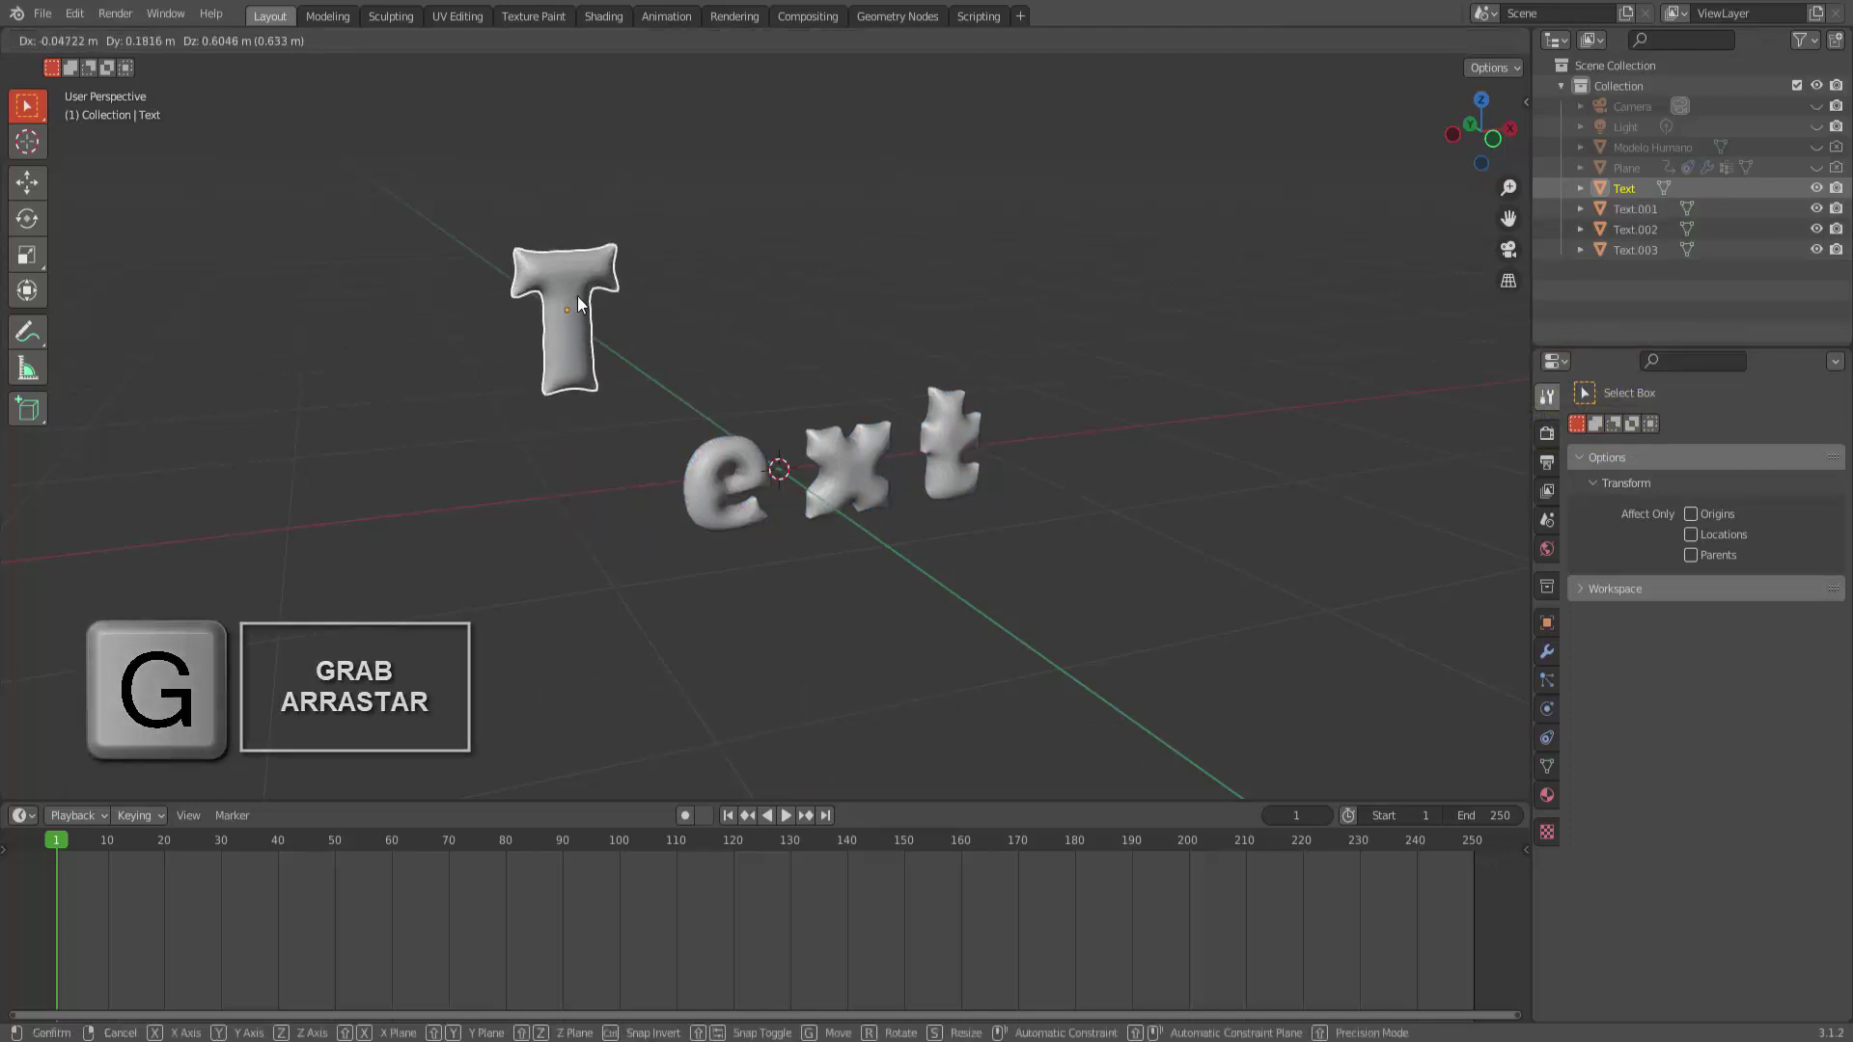
pyautogui.rightClick(623, 471)
pyautogui.press('r')
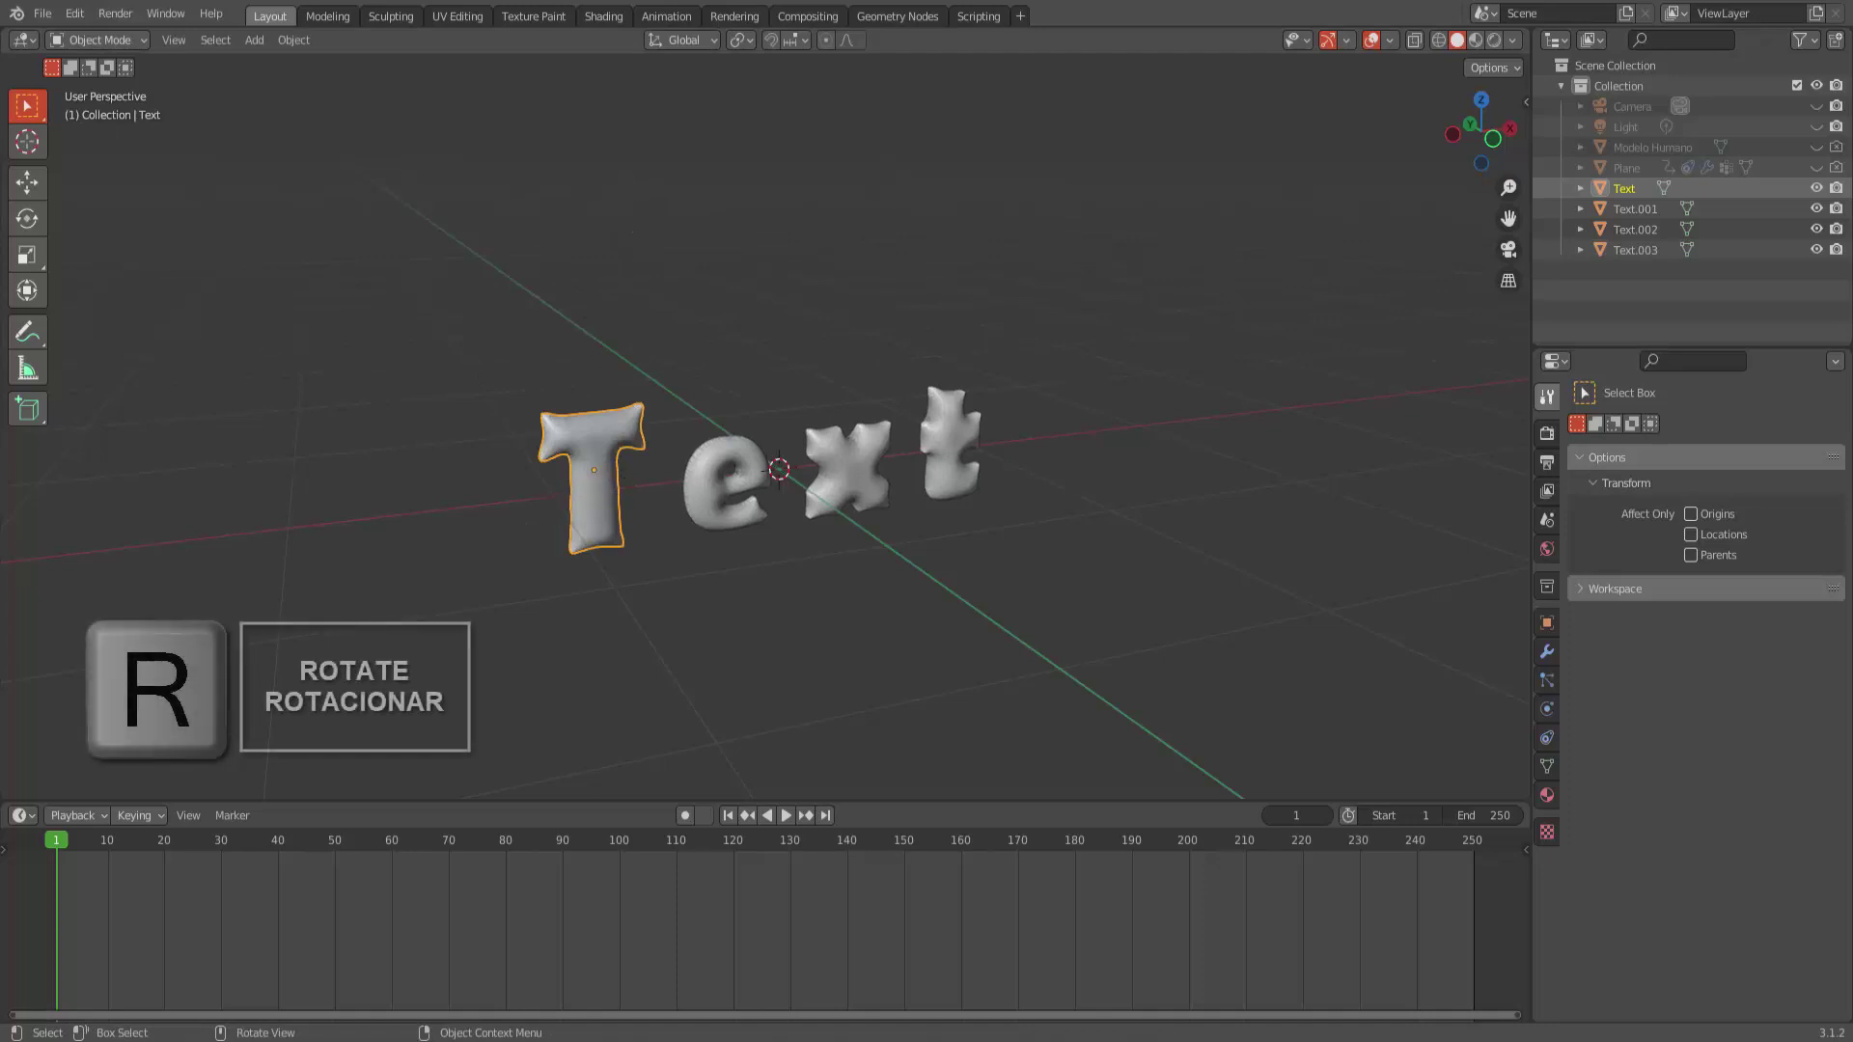
pyautogui.rightClick(709, 521)
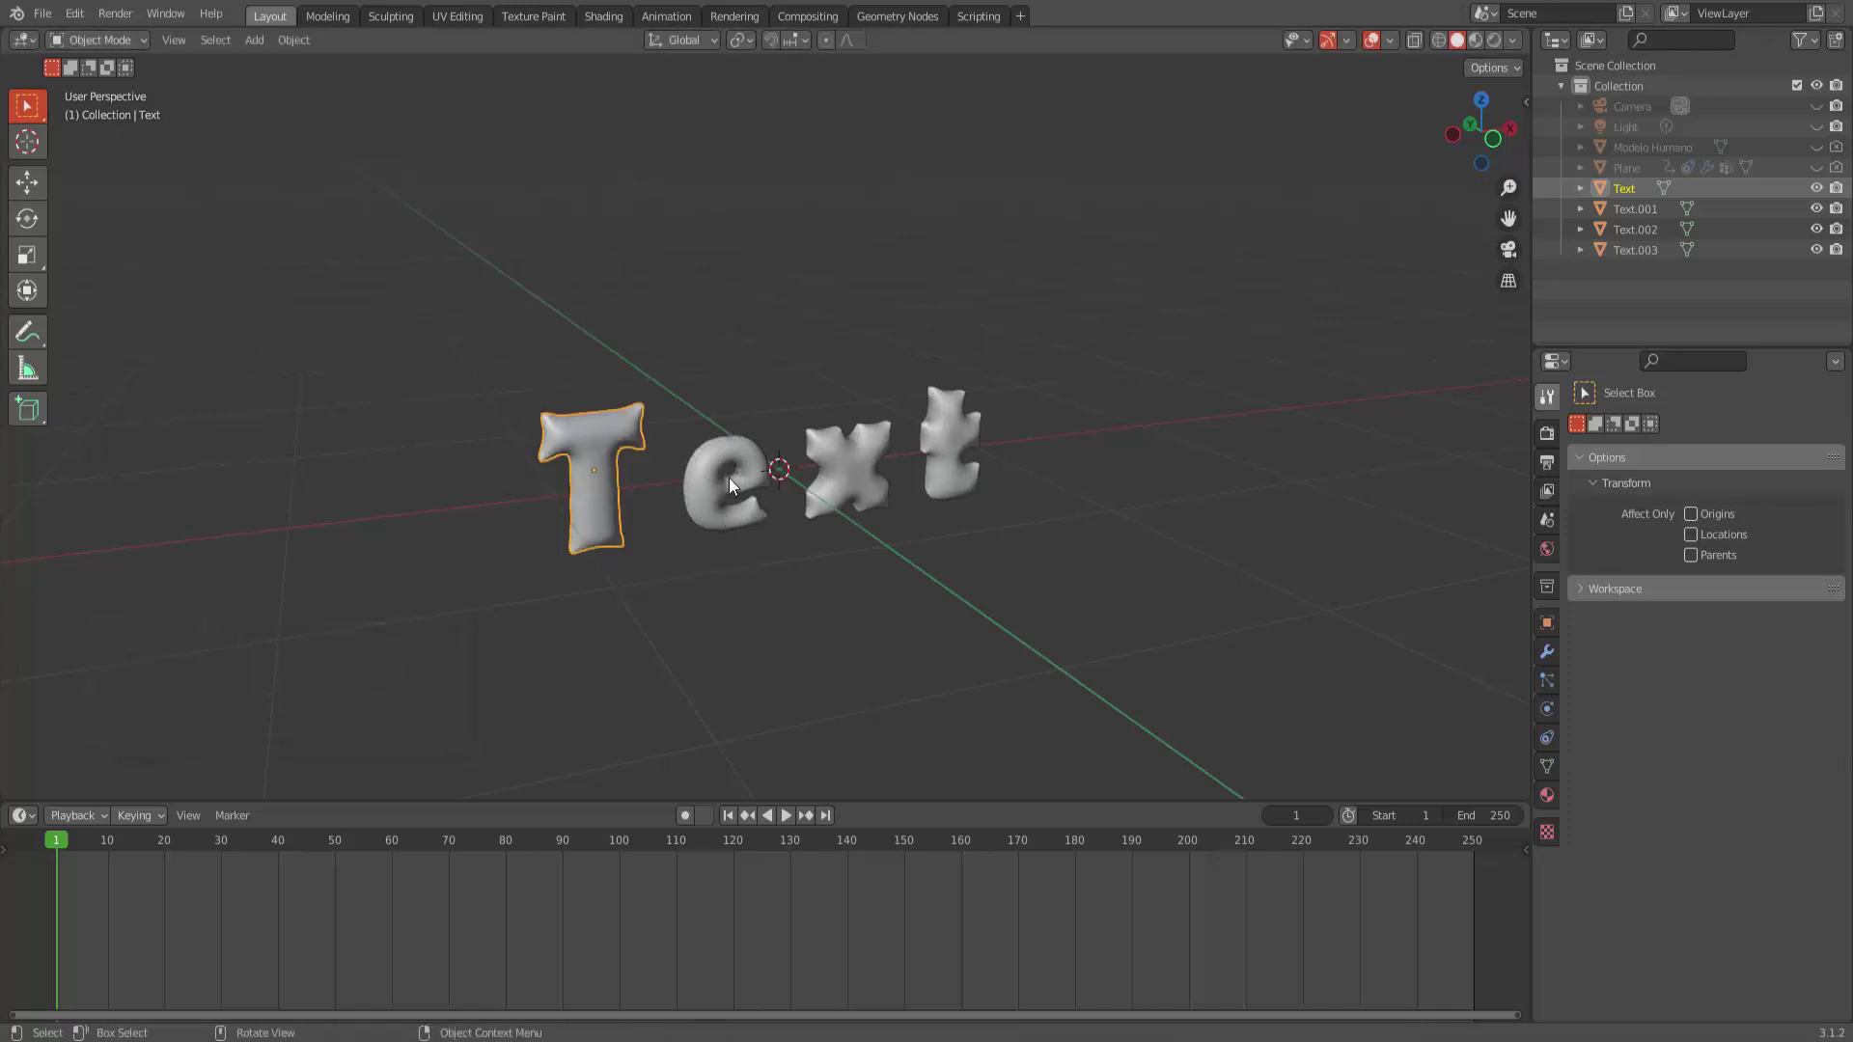
pyautogui.click(727, 478)
pyautogui.press('r')
pyautogui.press('z')
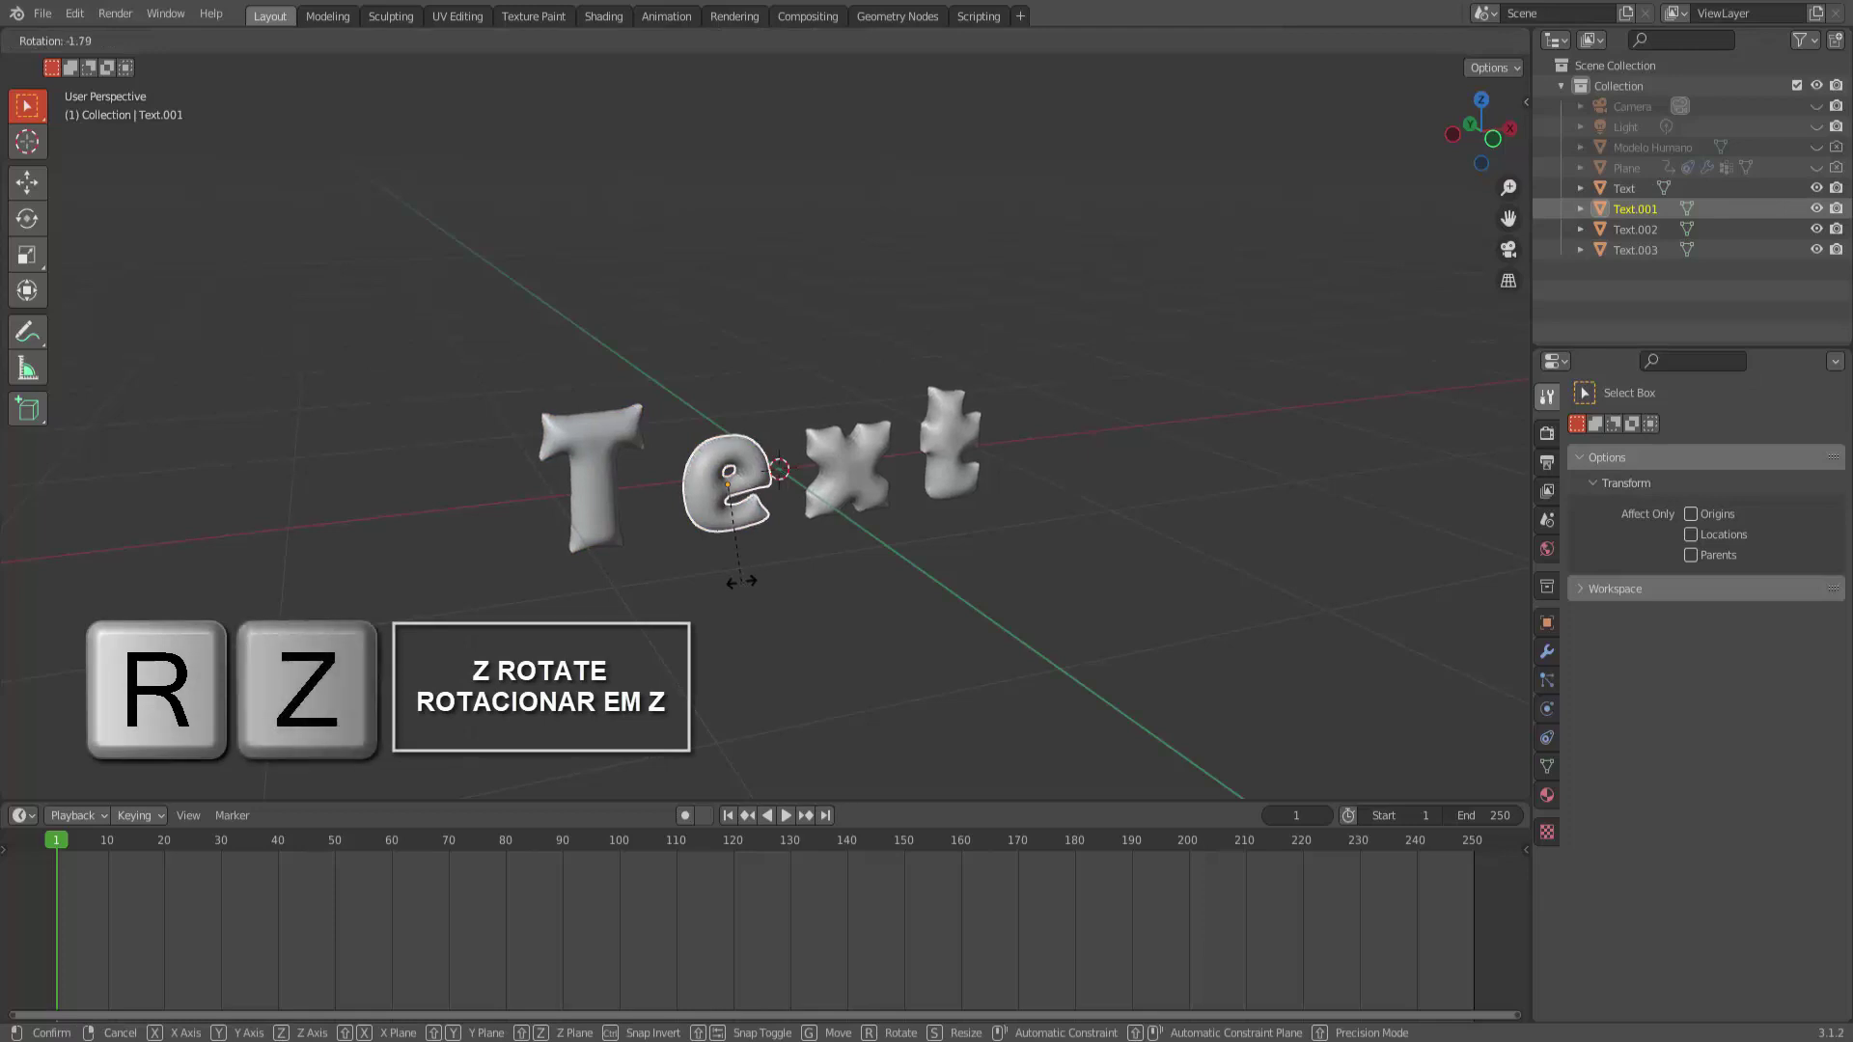
pyautogui.press('z')
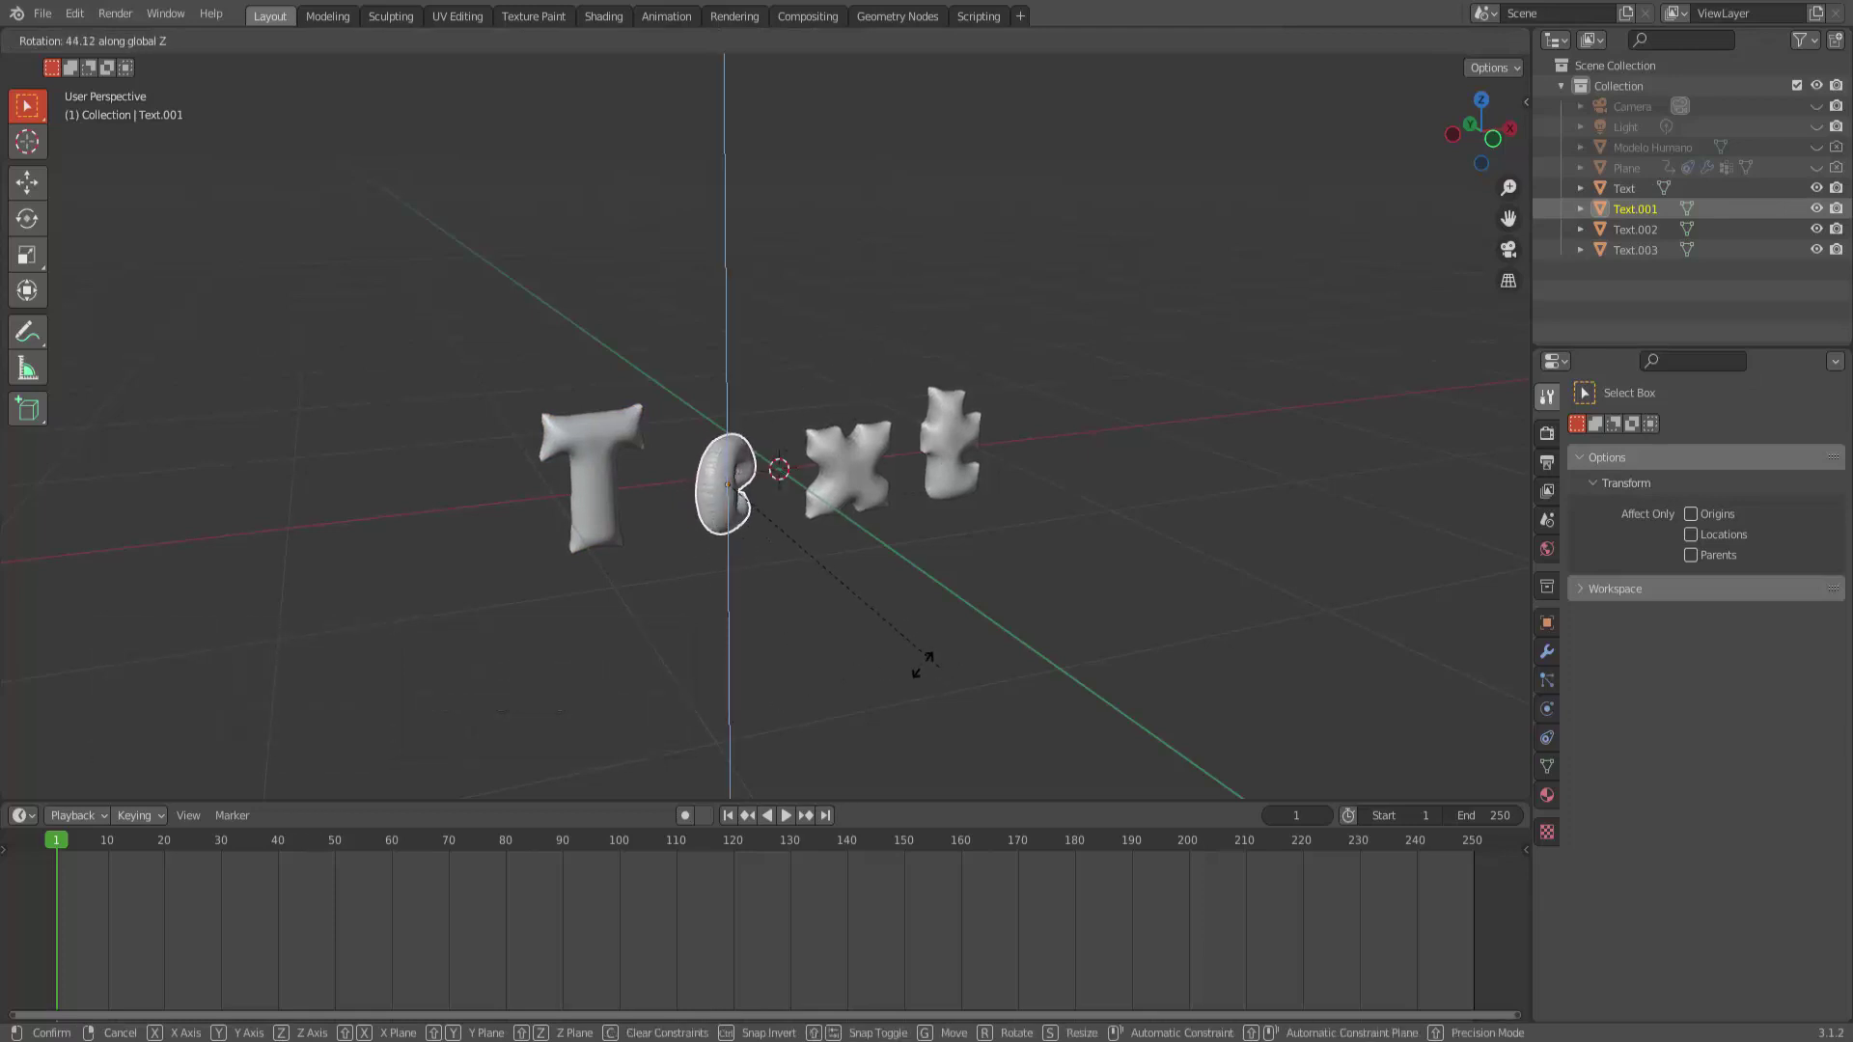
pyautogui.press('Escape')
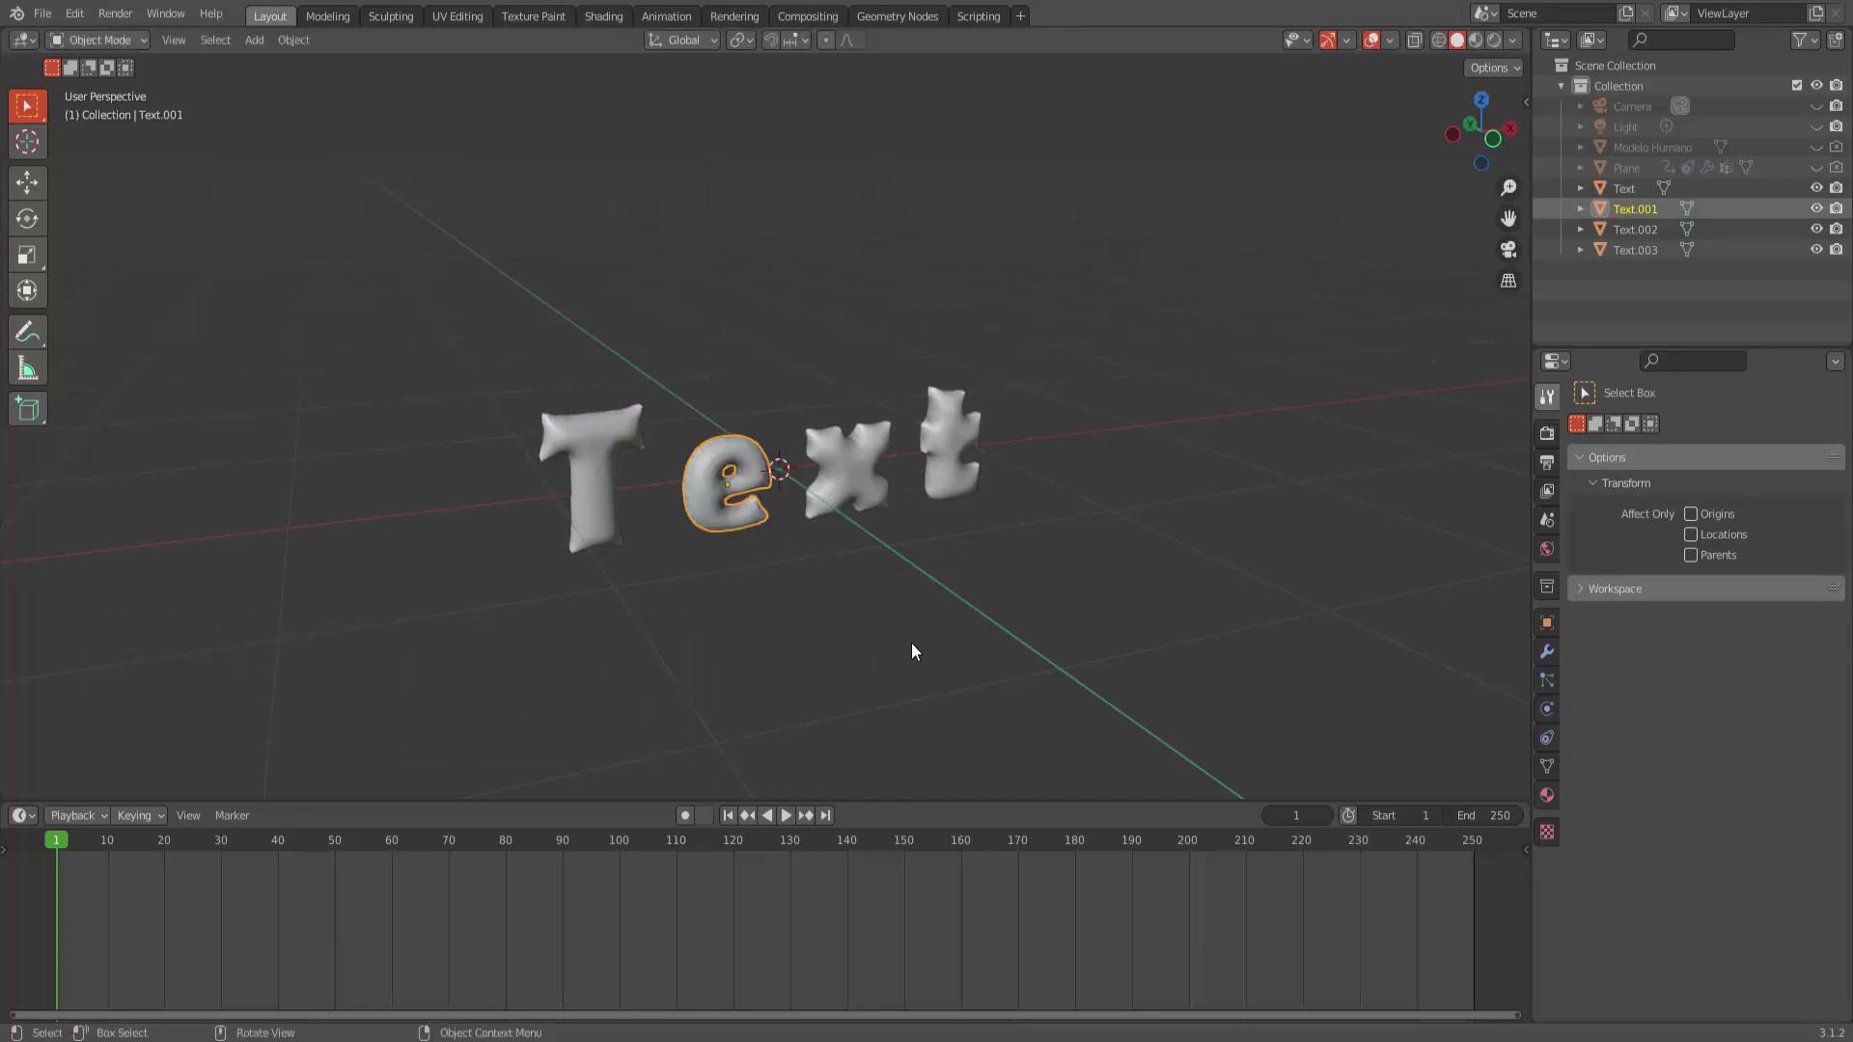
pyautogui.scroll(2, 911, 640)
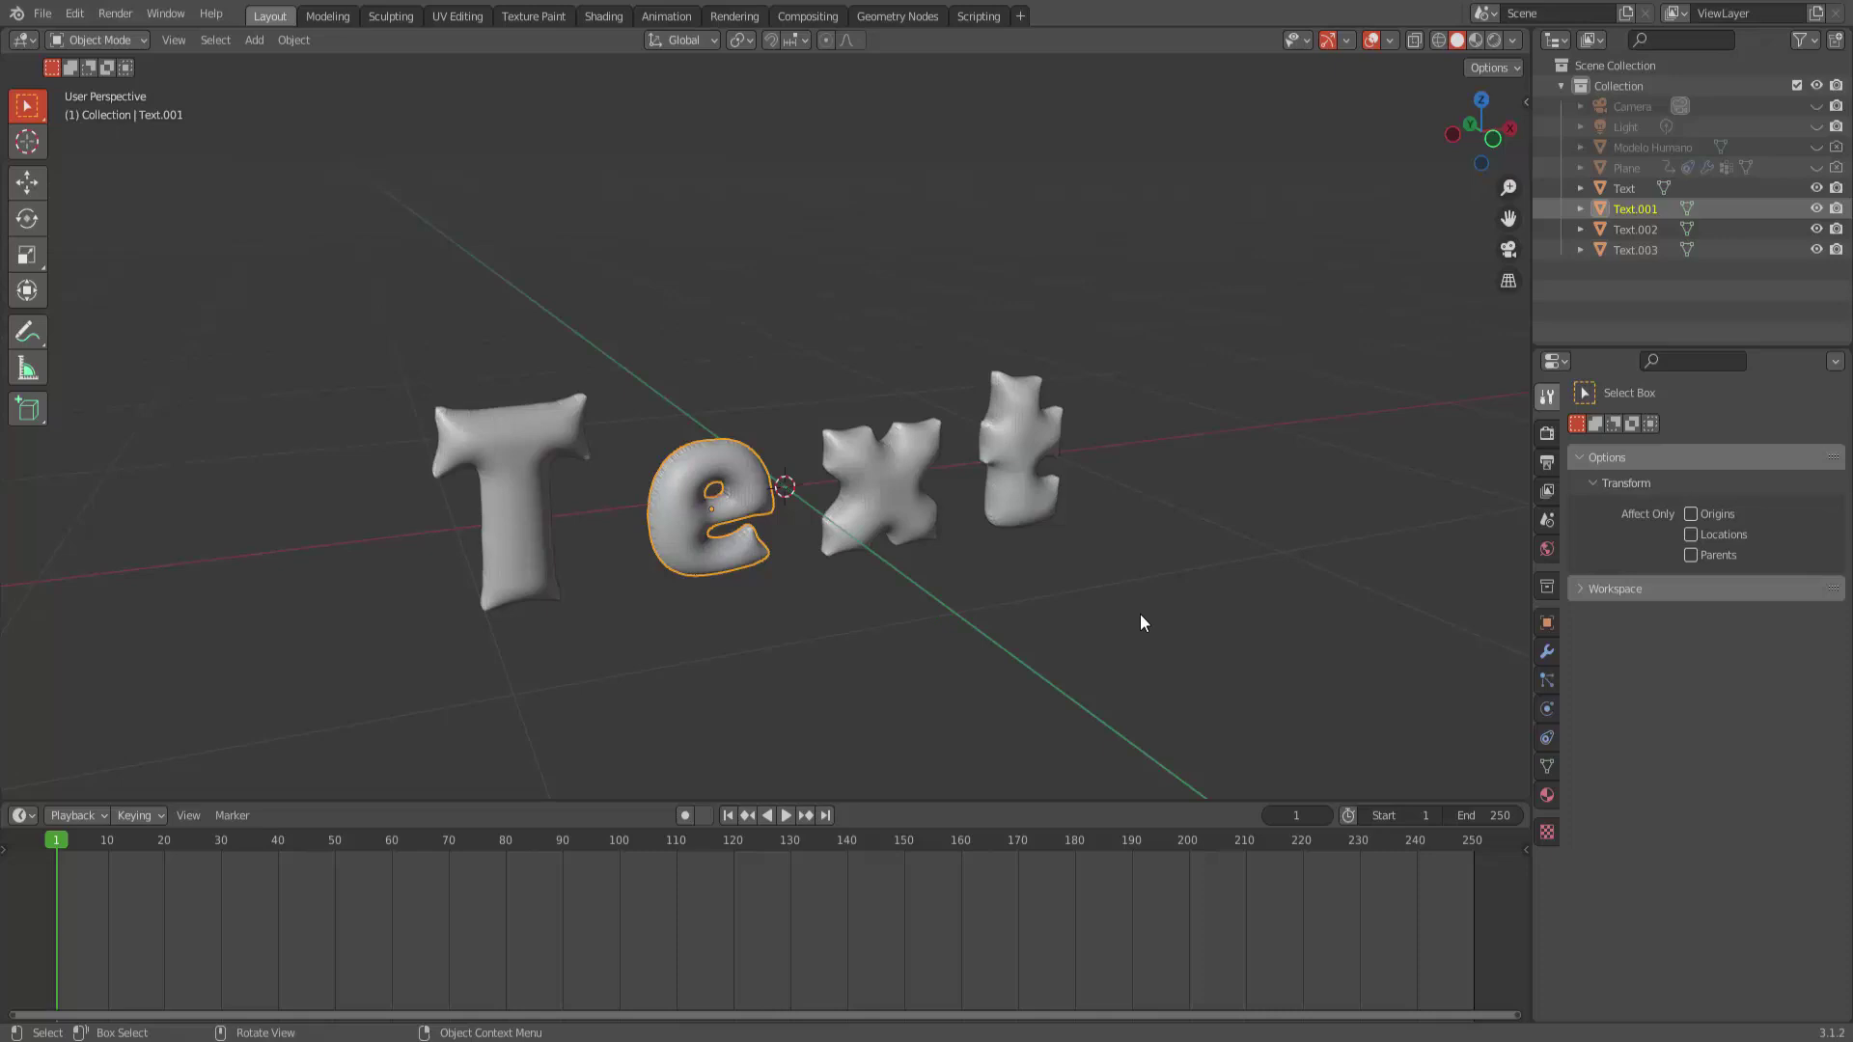
# Show the Physics properties for the letter e (Text.001).
pyautogui.click(1548, 710)
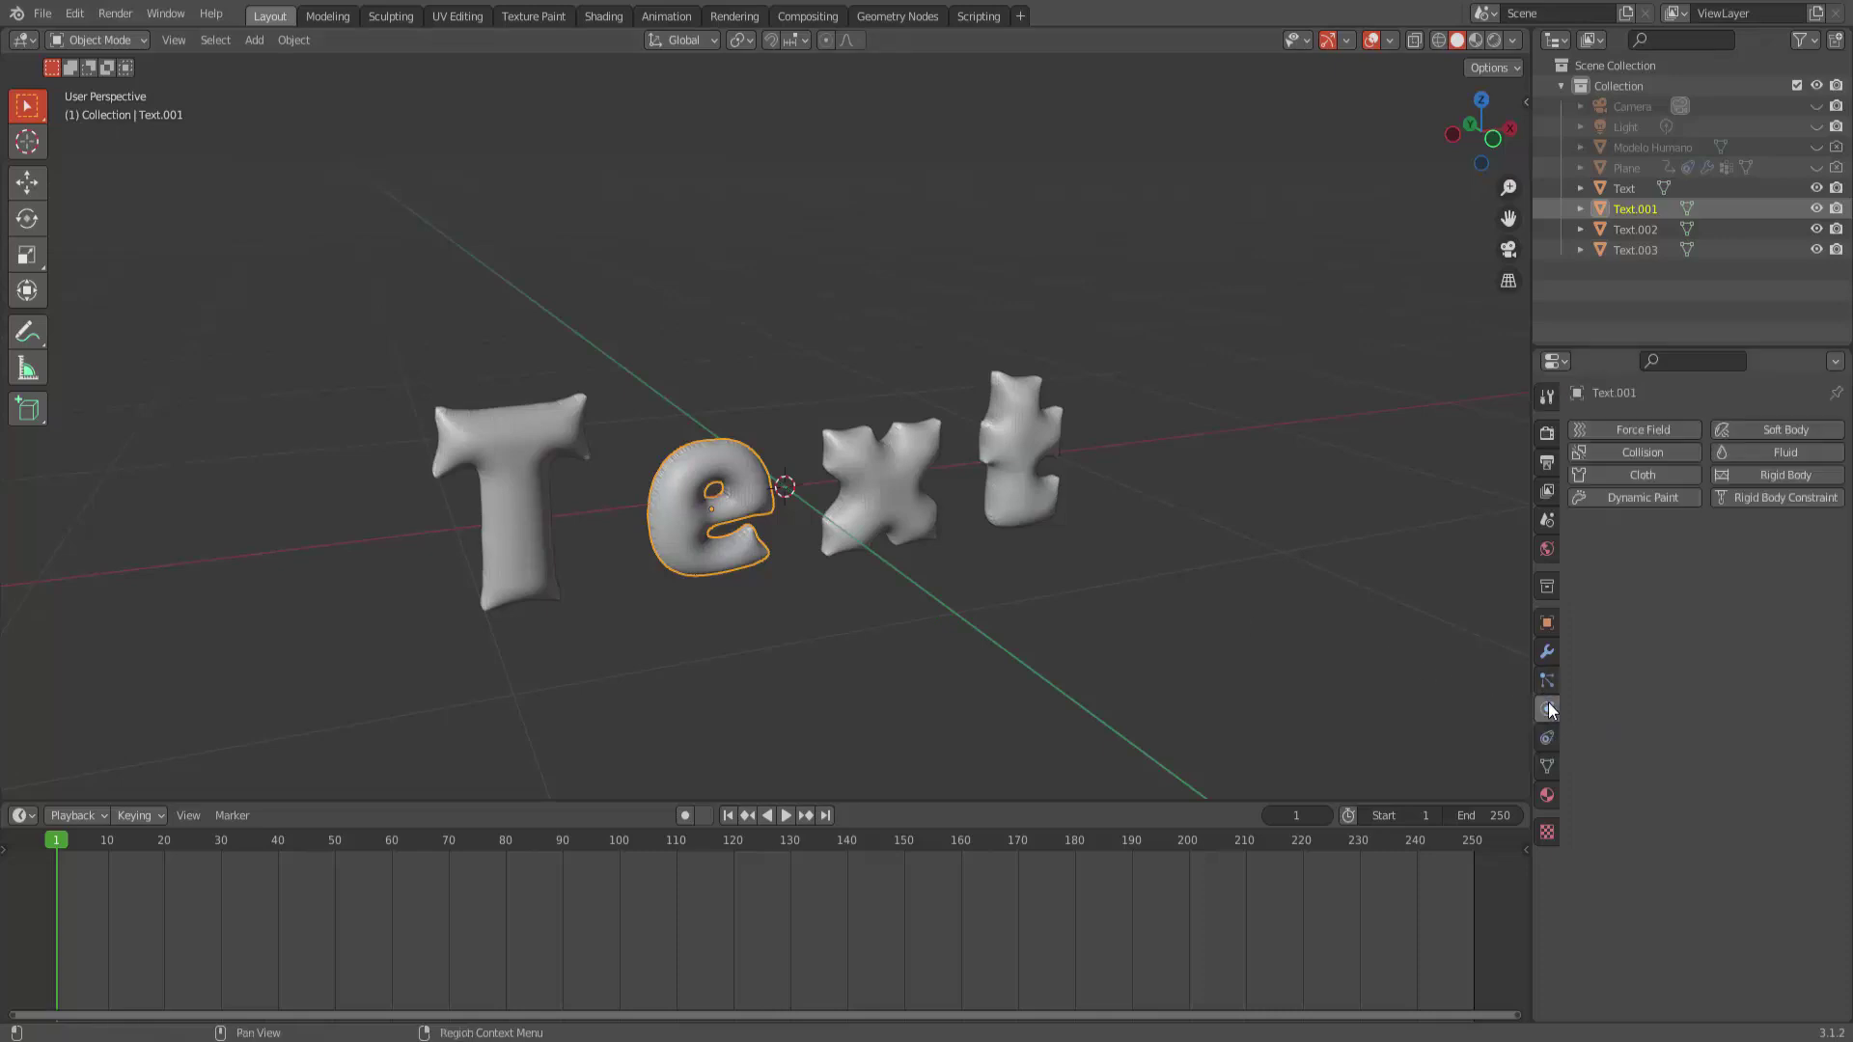